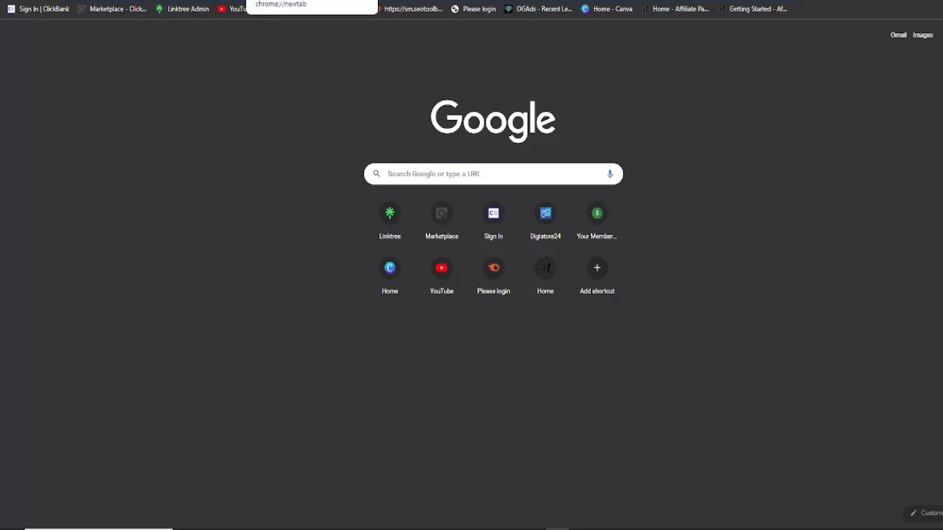
Search Google for "micro niche blog ideas"
{"action": "type", "text": "micro niche"}
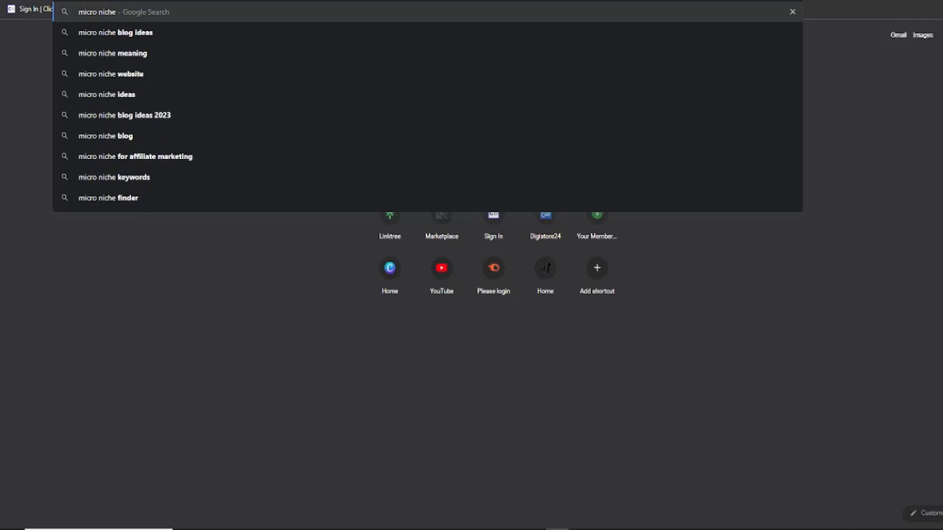
{"action": "left_click", "coordinate": [207, 33]}
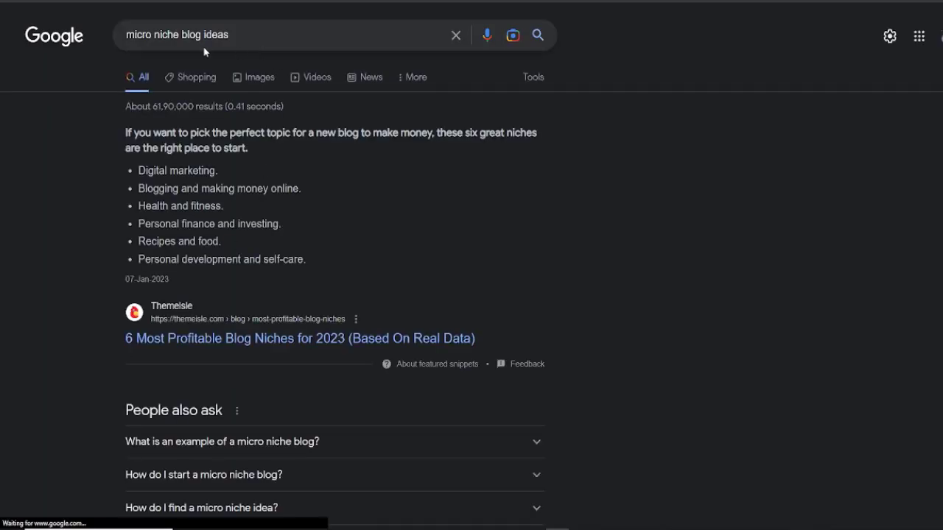
{"action": "triple_click", "coordinate": [248, 29]}
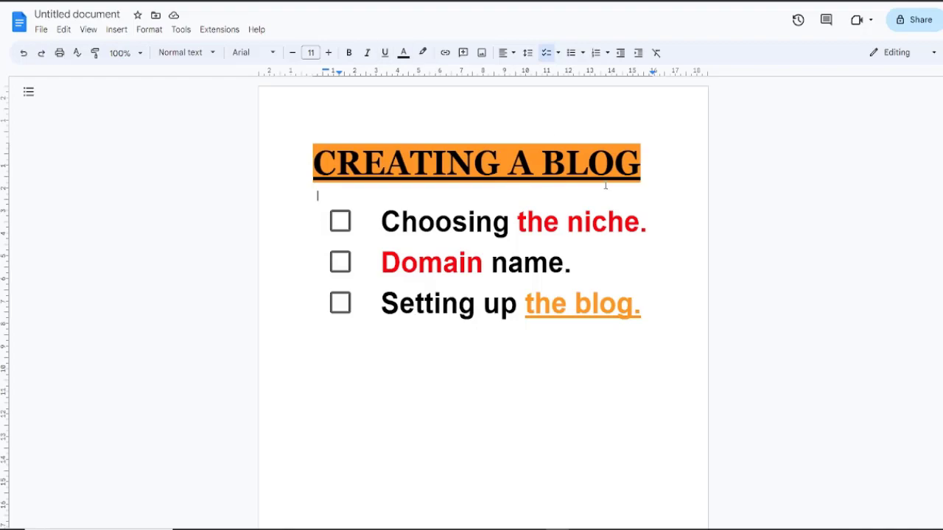
Insert an empty line without a checkbox below "Choosing the niche." in the blog checklist document
{"action": "left_click", "coordinate": [658, 228]}
{"action": "key", "text": "Return"}
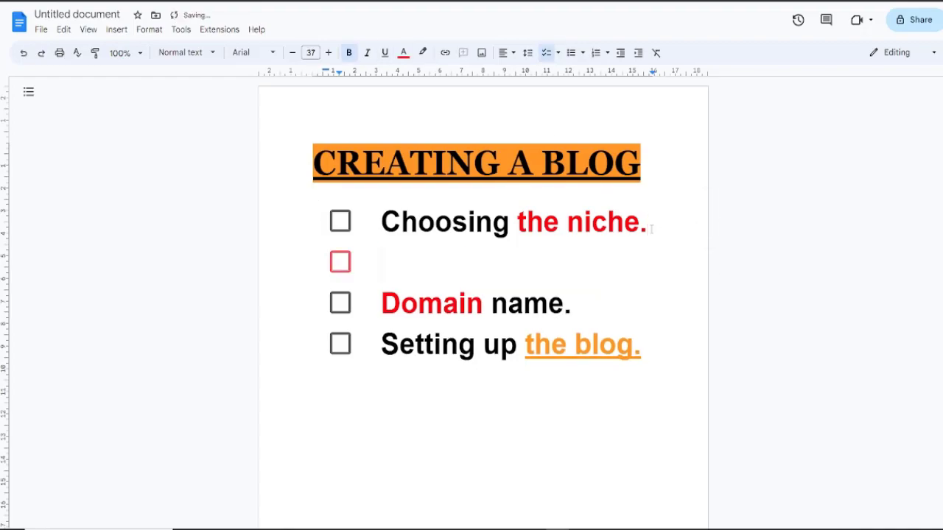
{"action": "key", "text": "BackSpace"}
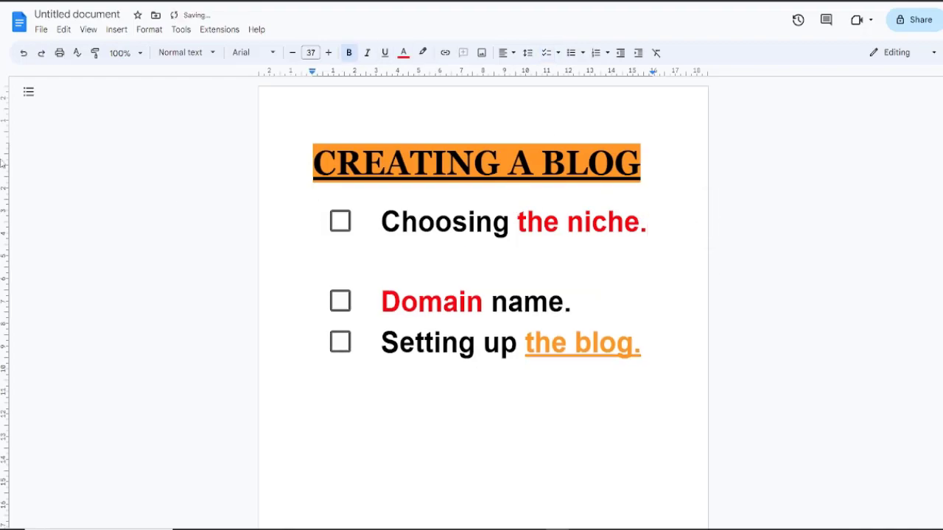
Set the new line's font size to 29, enter "Food" on it and add an empty line below
{"action": "left_click", "coordinate": [292, 52]}
{"action": "left_click", "coordinate": [293, 52]}
{"action": "left_click", "coordinate": [292, 52]}
{"action": "left_click", "coordinate": [293, 52]}
{"action": "left_click", "coordinate": [293, 52]}
{"action": "left_click", "coordinate": [293, 52]}
{"action": "left_click", "coordinate": [293, 52]}
{"action": "left_click", "coordinate": [293, 52]}
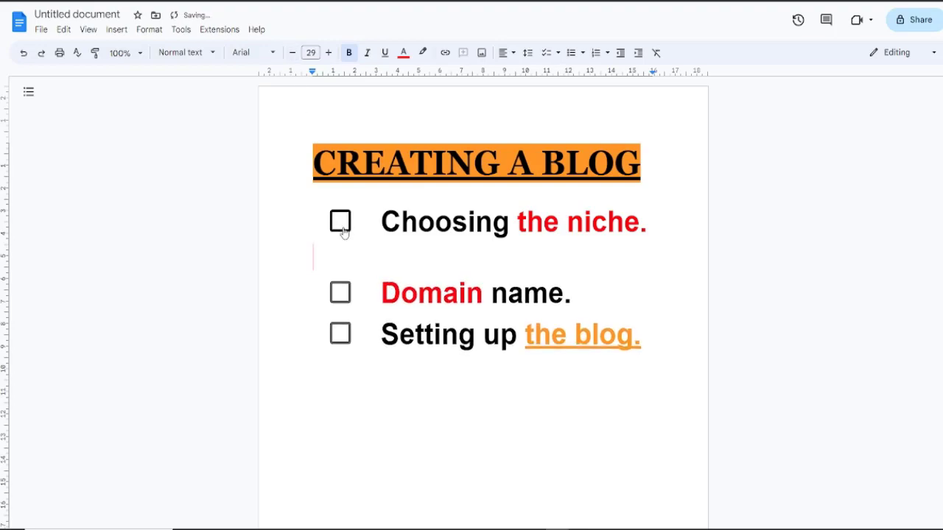
{"action": "type", "text": "Food"}
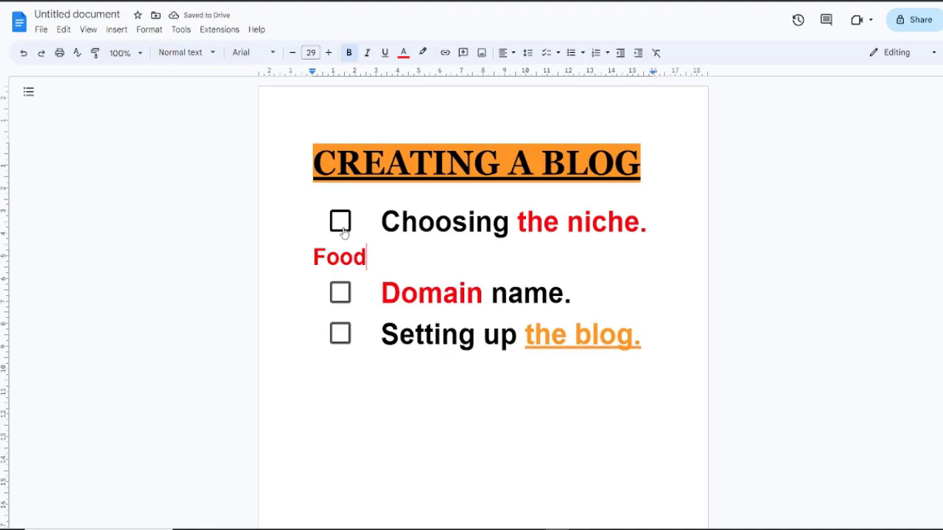
{"action": "key", "text": "Return"}
{"action": "type", "text": "m"}
{"action": "key", "text": "BackSpace"}
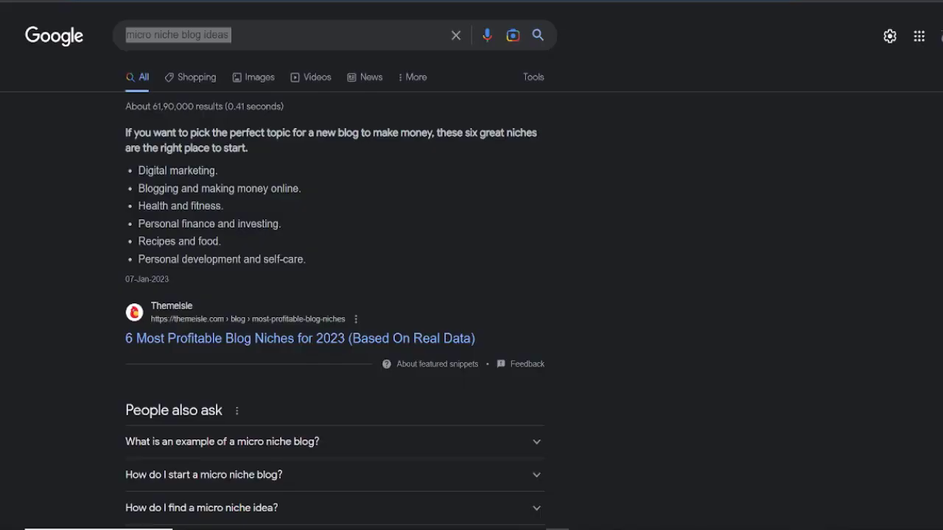
Replace the Google query with "food micro niche" and run the search
{"action": "left_click", "coordinate": [182, 42]}
{"action": "key", "text": "ctrl+a"}
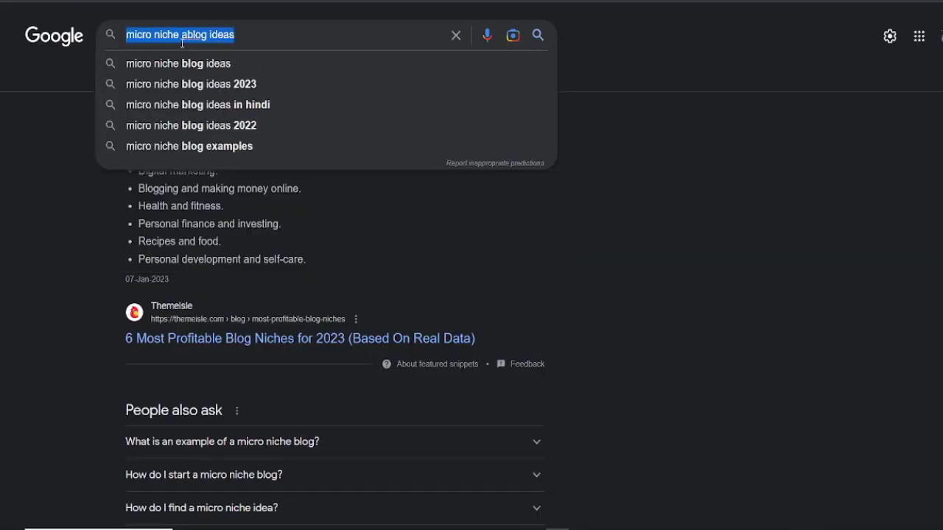
{"action": "type", "text": "food micro"}
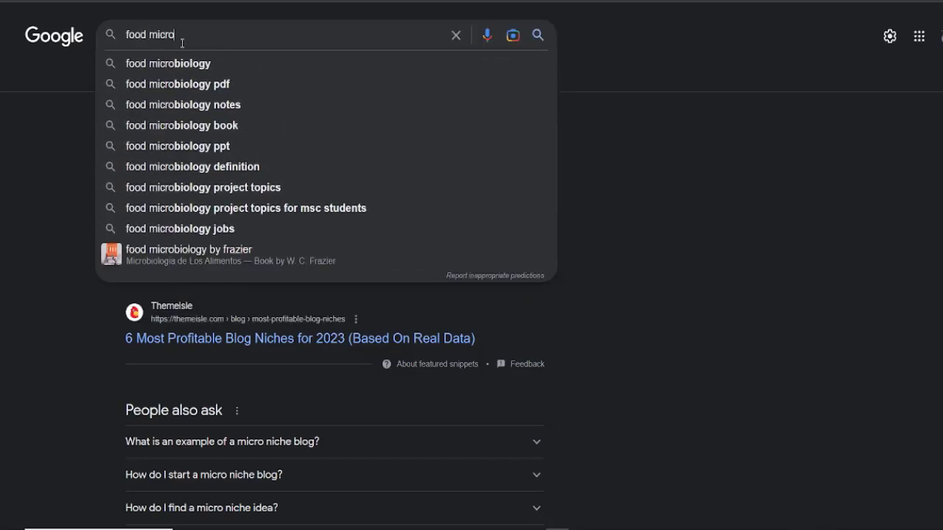
{"action": "type", "text": " niche"}
{"action": "key", "text": "Return"}
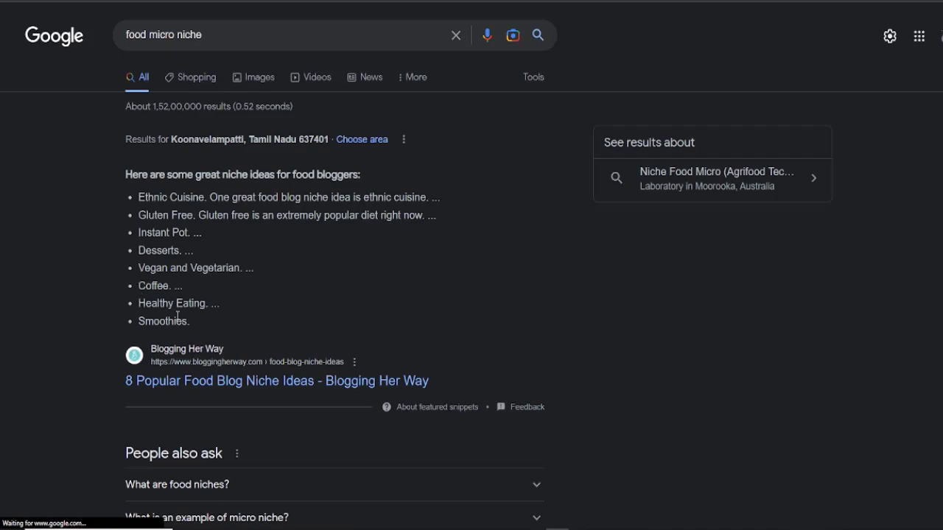
Open the "8 Popular Food Blog Niche Ideas" article from the search results
{"action": "scroll", "coordinate": [168, 296], "scroll_direction": "down", "scroll_amount": 2}
{"action": "scroll", "coordinate": [172, 343], "scroll_direction": "up", "scroll_amount": 1}
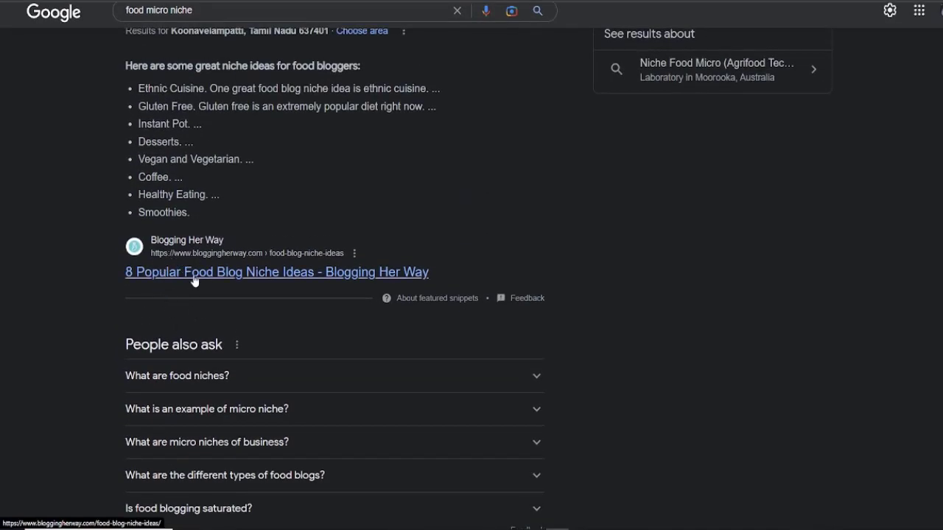
{"action": "left_click", "coordinate": [194, 281]}
{"action": "scroll", "coordinate": [195, 272], "scroll_direction": "down", "scroll_amount": 3}
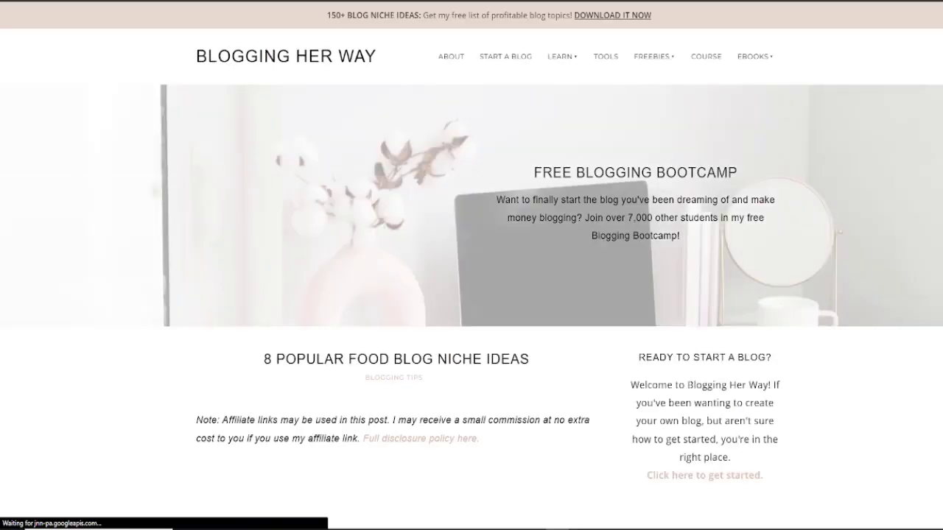
Read through the article's food blog niche ideas, highlighting the Gluten Free heading, the Keto diet item and further niche headings
{"action": "scroll", "coordinate": [264, 295], "scroll_direction": "down", "scroll_amount": 15}
{"action": "scroll", "coordinate": [265, 295], "scroll_direction": "up", "scroll_amount": 9}
{"action": "scroll", "coordinate": [254, 212], "scroll_direction": "down", "scroll_amount": 5}
{"action": "scroll", "coordinate": [254, 211], "scroll_direction": "down", "scroll_amount": 15}
{"action": "scroll", "coordinate": [185, 222], "scroll_direction": "down", "scroll_amount": 6}
{"action": "scroll", "coordinate": [185, 225], "scroll_direction": "up", "scroll_amount": 4}
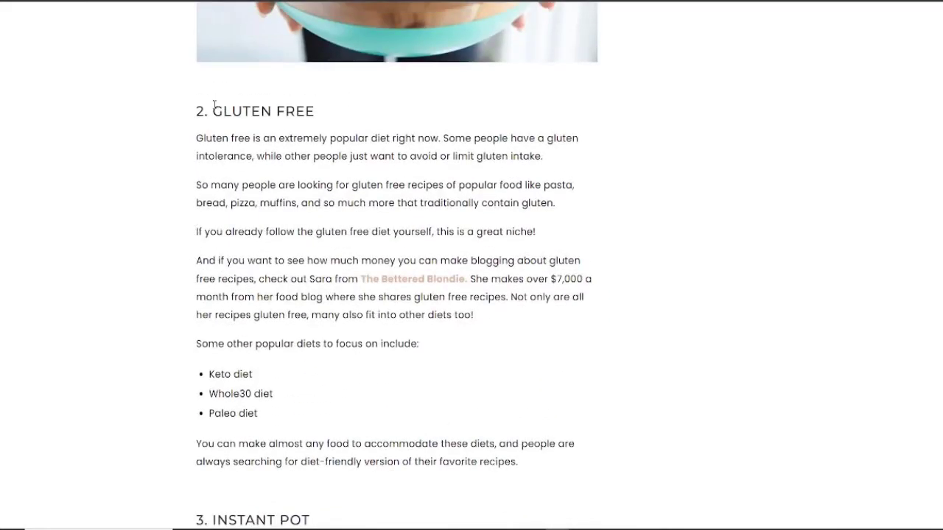
{"action": "left_click_drag", "start_coordinate": [214, 106], "coordinate": [368, 107]}
{"action": "left_click_drag", "start_coordinate": [209, 374], "coordinate": [273, 371]}
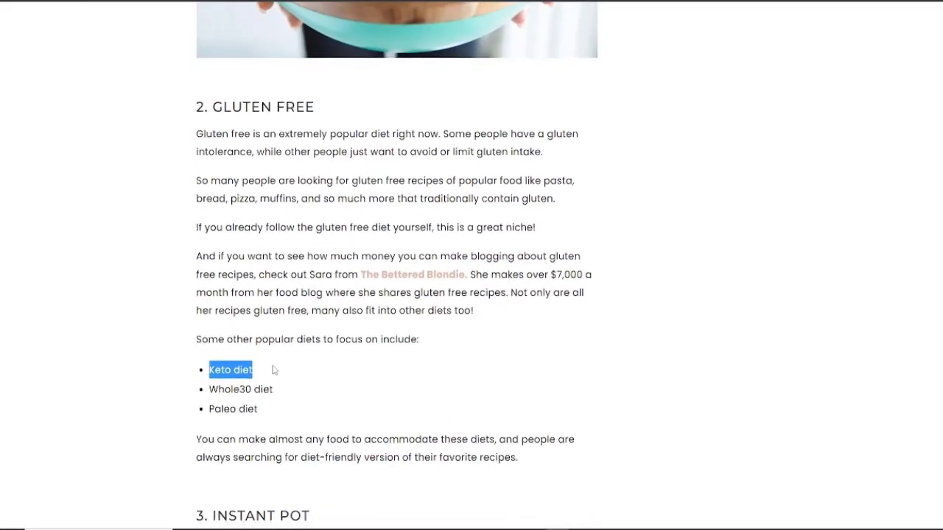
{"action": "scroll", "coordinate": [274, 370], "scroll_direction": "down", "scroll_amount": 7}
{"action": "scroll", "coordinate": [237, 287], "scroll_direction": "down", "scroll_amount": 4}
{"action": "left_click_drag", "start_coordinate": [206, 215], "coordinate": [339, 218]}
{"action": "scroll", "coordinate": [318, 232], "scroll_direction": "down", "scroll_amount": 5}
{"action": "left_click_drag", "start_coordinate": [205, 147], "coordinate": [402, 145]}
{"action": "scroll", "coordinate": [90, 93], "scroll_direction": "down", "scroll_amount": 8}
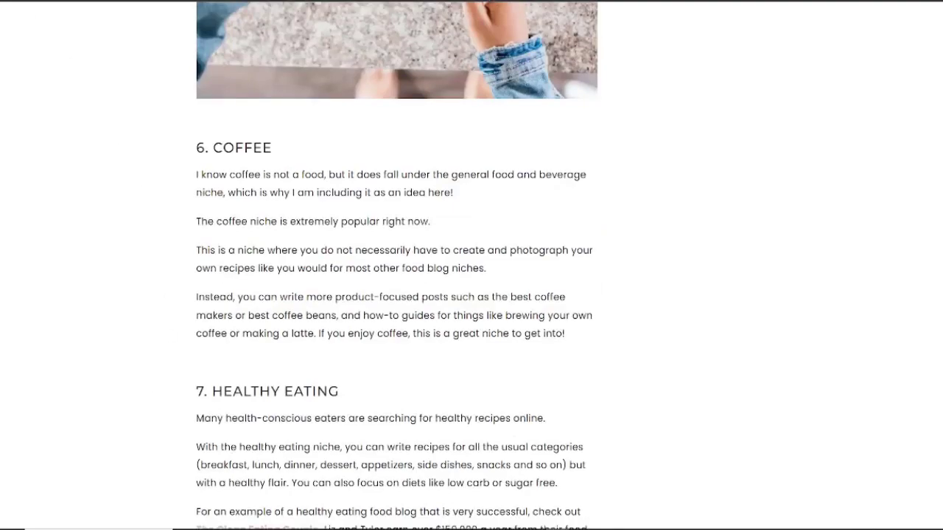
{"action": "scroll", "coordinate": [188, 281], "scroll_direction": "down", "scroll_amount": 3}
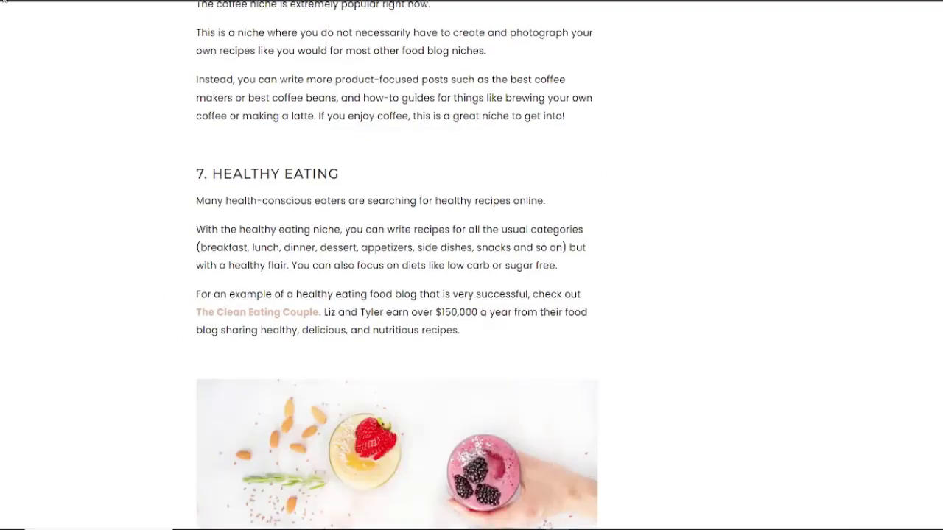
Return to the "food micro niche" results and select the word "Desserts" in the niche list
{"action": "key", "text": "alt+Left"}
{"action": "scroll", "coordinate": [113, 205], "scroll_direction": "up", "scroll_amount": 5}
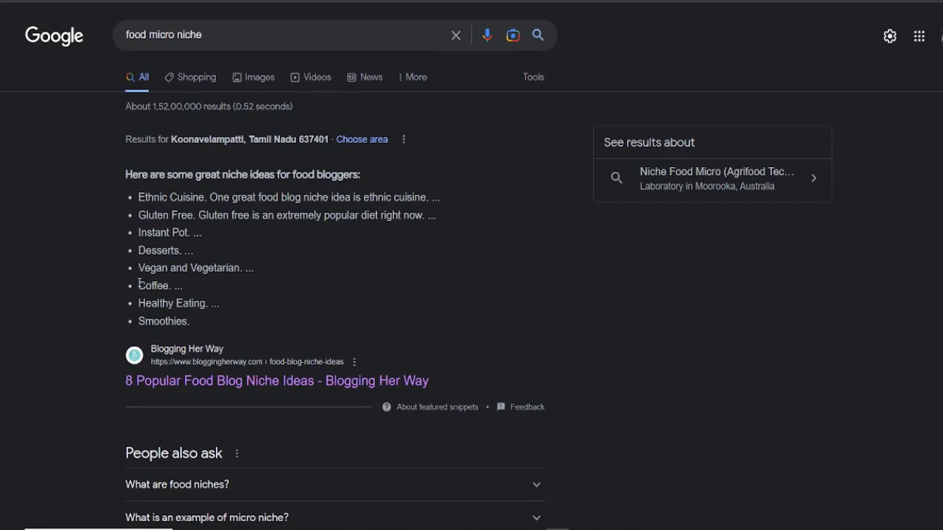
{"action": "double_click", "coordinate": [145, 323]}
{"action": "double_click", "coordinate": [154, 239]}
{"action": "double_click", "coordinate": [156, 248]}
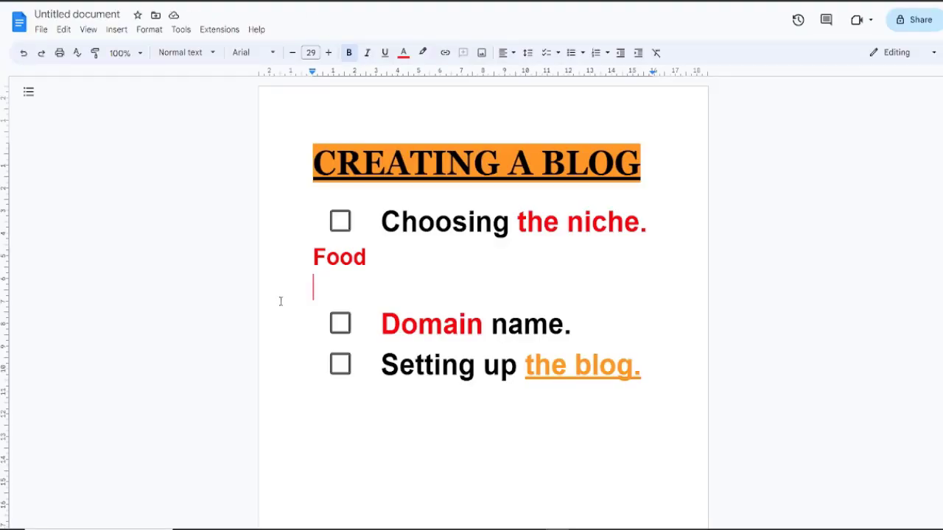
Add "Desserts" on the line below "Food" in the checklist document and enlarge its font
{"action": "type", "text": "Desserts"}
{"action": "triple_click", "coordinate": [341, 279]}
{"action": "left_click", "coordinate": [328, 52]}
{"action": "left_click", "coordinate": [329, 52]}
{"action": "left_click", "coordinate": [329, 52]}
{"action": "left_click", "coordinate": [328, 53]}
{"action": "left_click", "coordinate": [328, 52]}
{"action": "left_click", "coordinate": [331, 56]}
{"action": "left_click", "coordinate": [331, 56]}
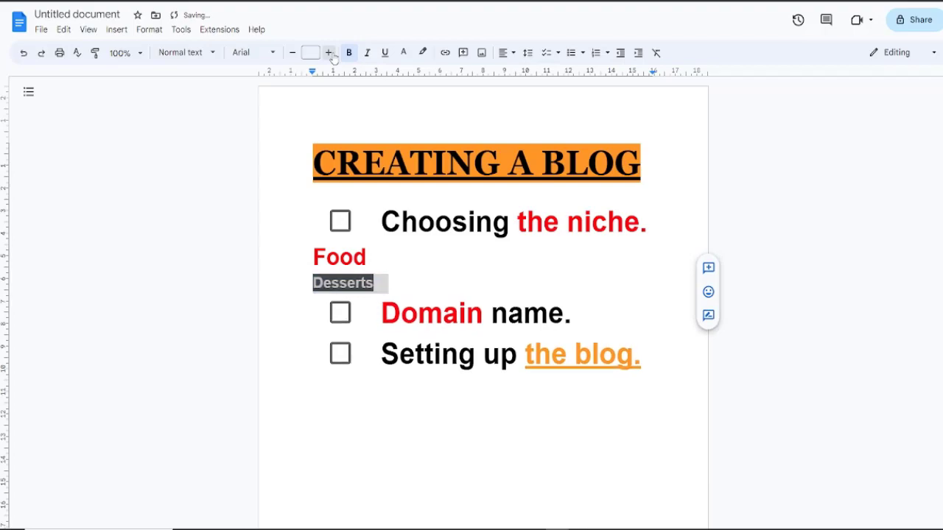
{"action": "left_click", "coordinate": [331, 56]}
{"action": "left_click", "coordinate": [331, 56]}
Check off the "Choosing the niche." checklist item
{"action": "left_click", "coordinate": [340, 355]}
{"action": "left_click", "coordinate": [314, 257]}
{"action": "left_click", "coordinate": [341, 356]}
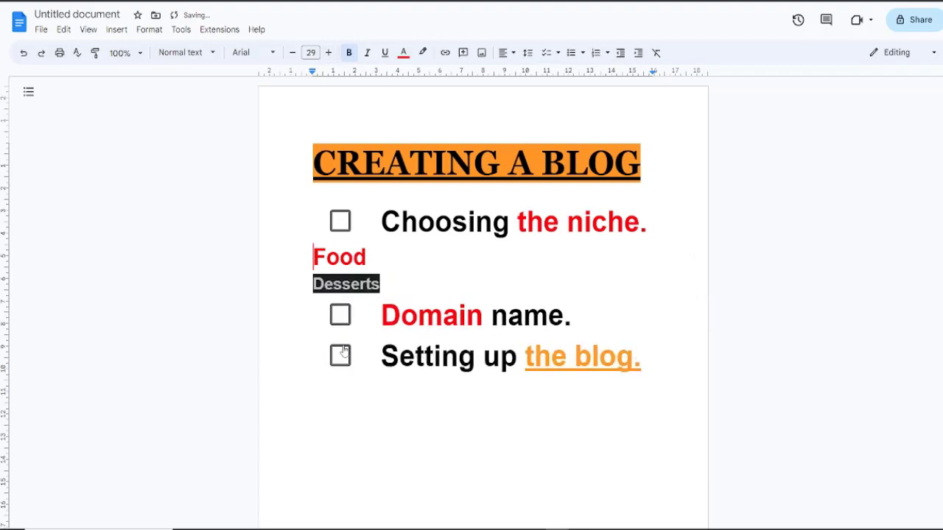
{"action": "triple_click", "coordinate": [320, 285]}
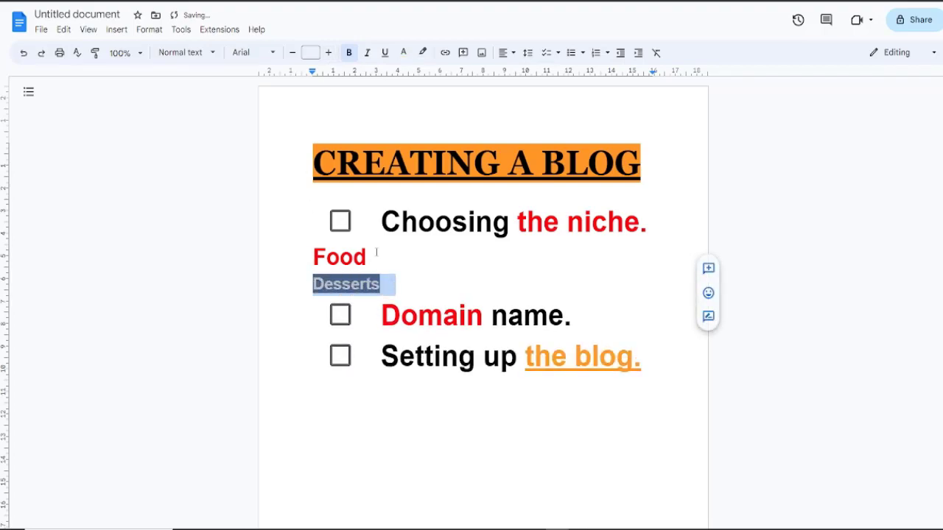
{"action": "left_click", "coordinate": [340, 221]}
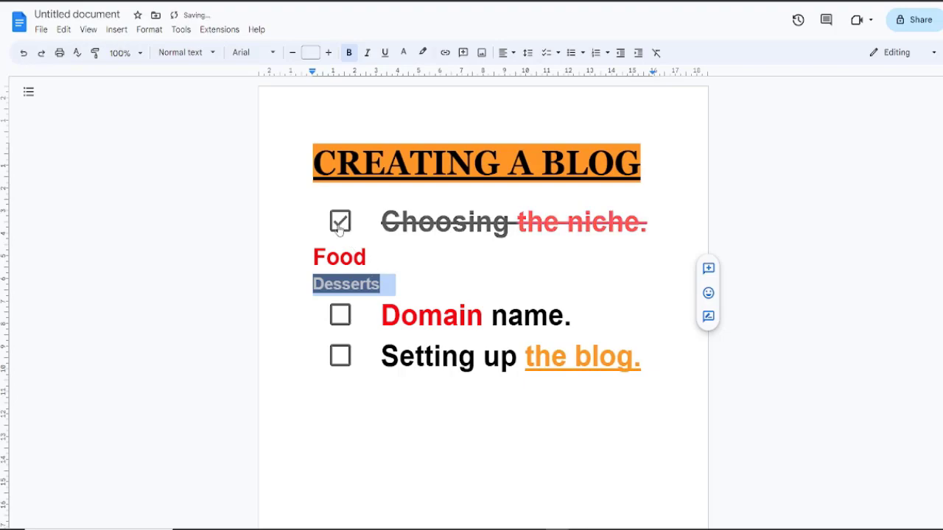
Insert empty lines without checkboxes between "Domain name." and "Setting up the blog."
{"action": "left_click", "coordinate": [592, 317]}
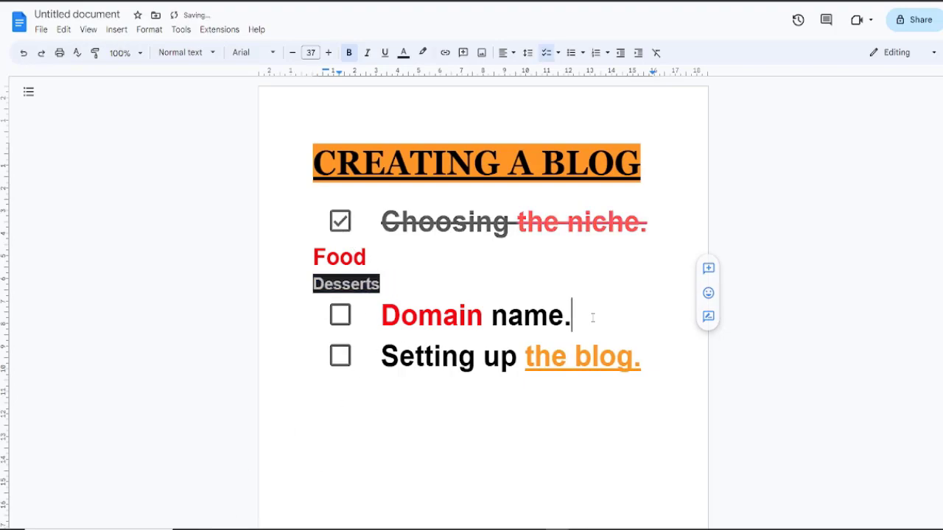
{"action": "key", "text": "Return"}
{"action": "key", "text": "Return"}
{"action": "key", "text": "Return"}
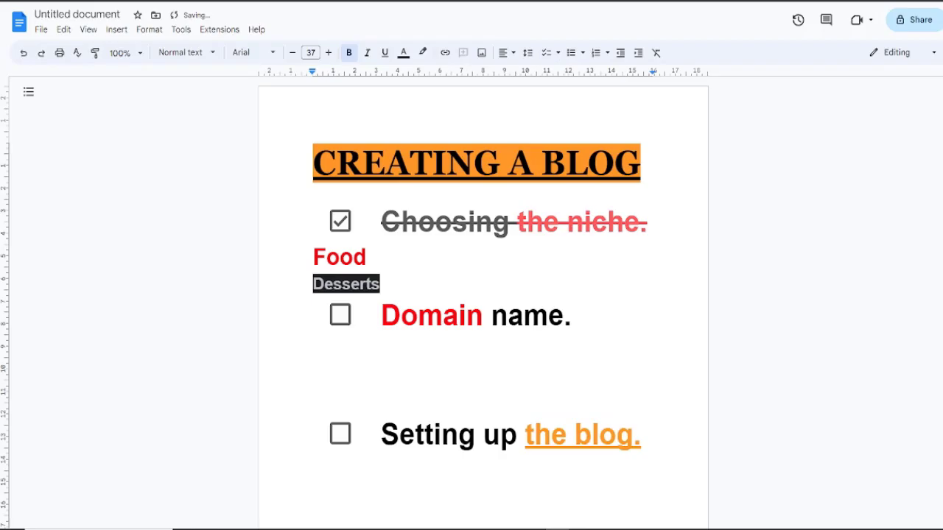
Go back to the Google results and search for "freenom"
{"action": "key", "text": "ctrl+Tab"}
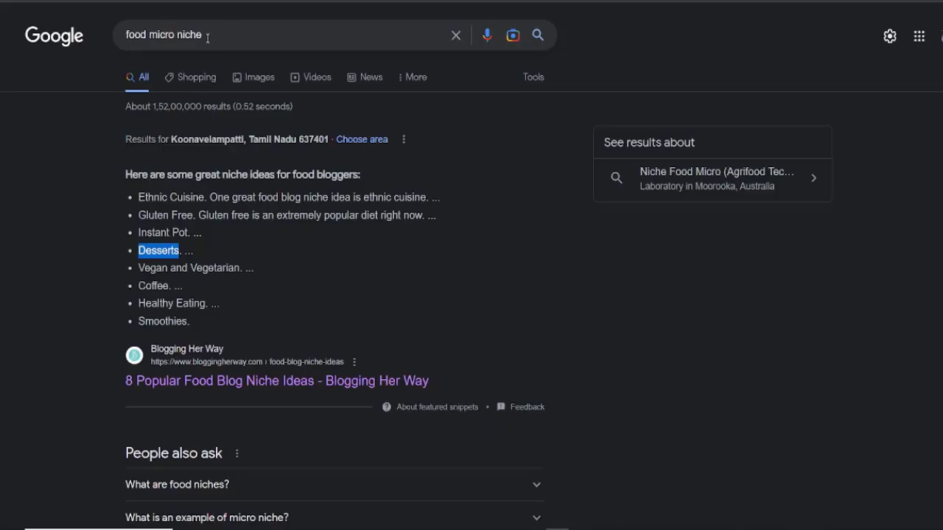
{"action": "left_click_drag", "start_coordinate": [207, 37], "coordinate": [113, 42]}
{"action": "type", "text": "freenom"}
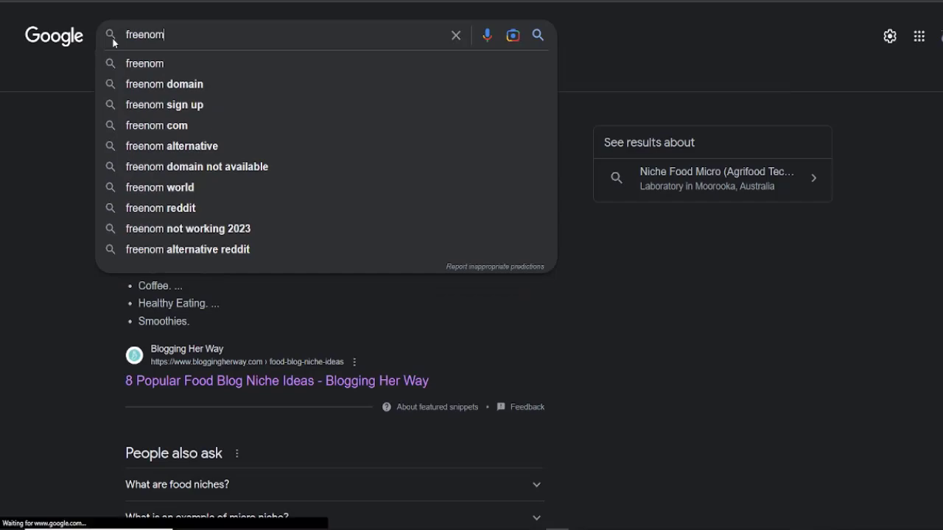
{"action": "key", "text": "Return"}
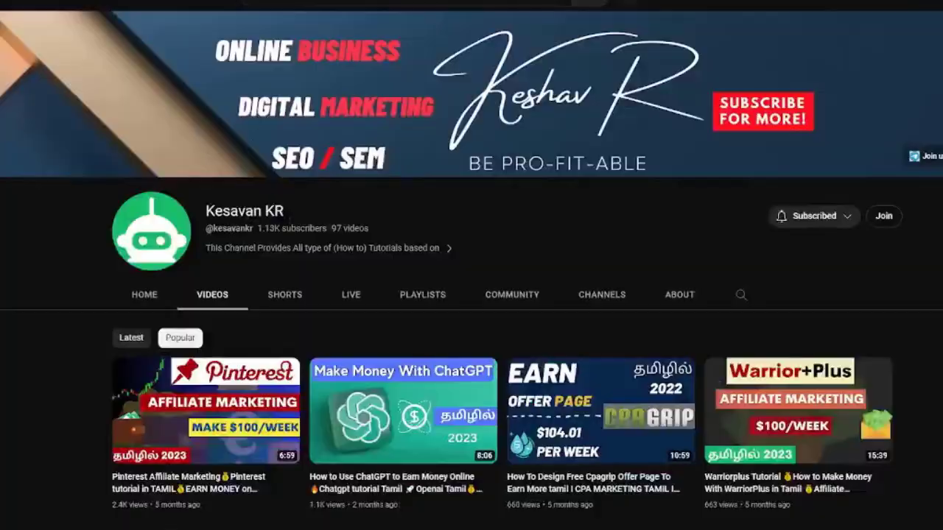
Look over the YouTube channel's popular videos and the Freenom home page
{"action": "scroll", "coordinate": [222, 313], "scroll_direction": "down", "scroll_amount": 10}
{"action": "scroll", "coordinate": [221, 313], "scroll_direction": "down", "scroll_amount": 10}
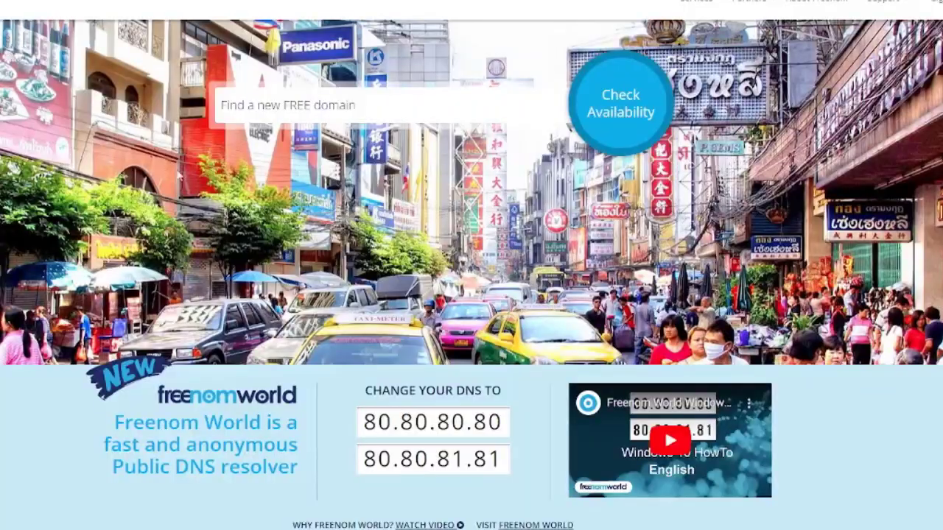
{"action": "scroll", "coordinate": [210, 268], "scroll_direction": "down", "scroll_amount": 3}
{"action": "scroll", "coordinate": [210, 268], "scroll_direction": "up", "scroll_amount": 4}
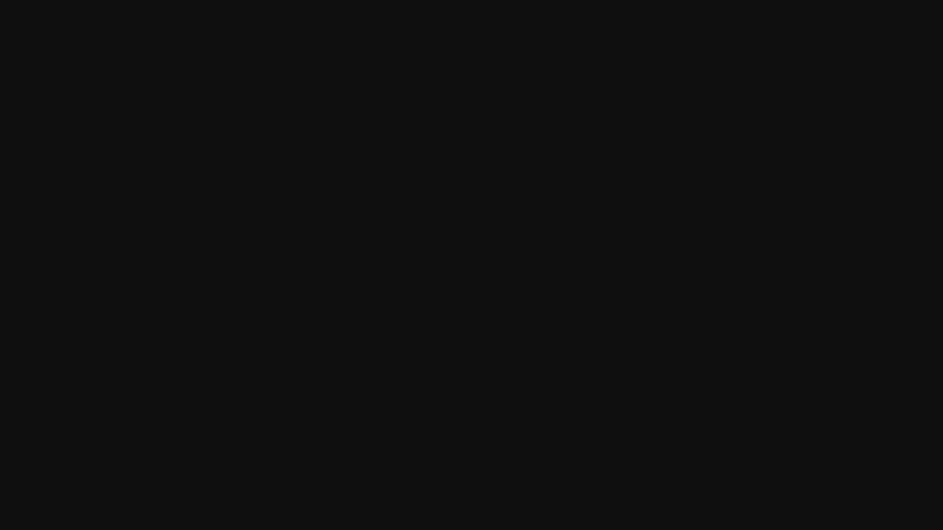
Open blogger.com in a new page and bring up its list of blogs
{"action": "key", "text": "ctrl+l"}
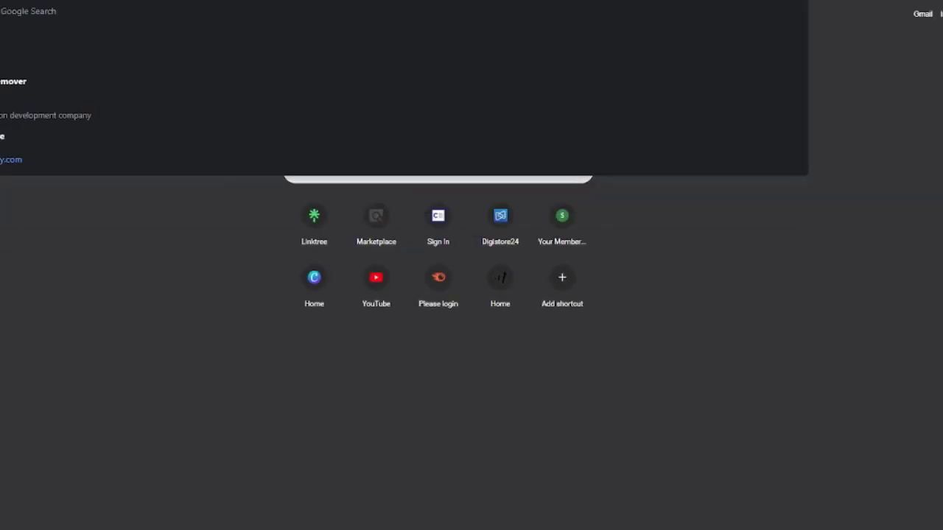
{"action": "type", "text": "gger"}
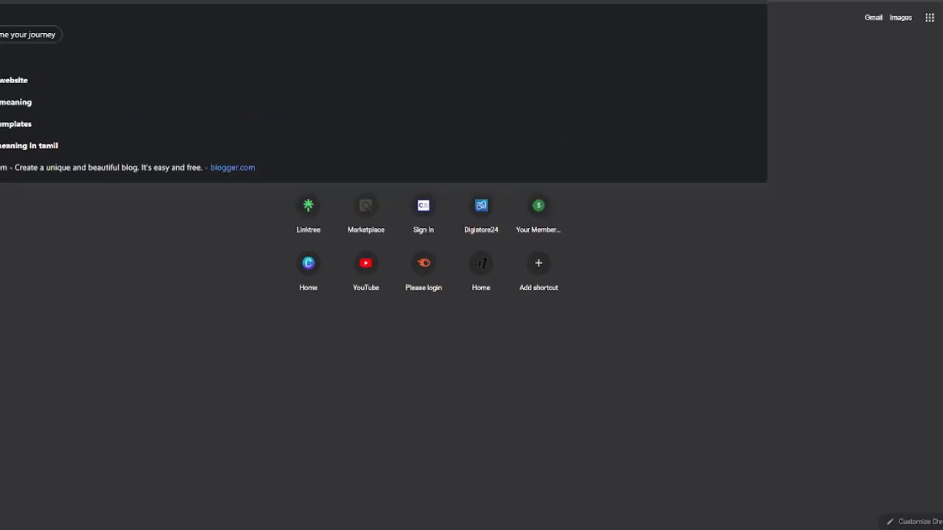
{"action": "left_click", "coordinate": [103, 167]}
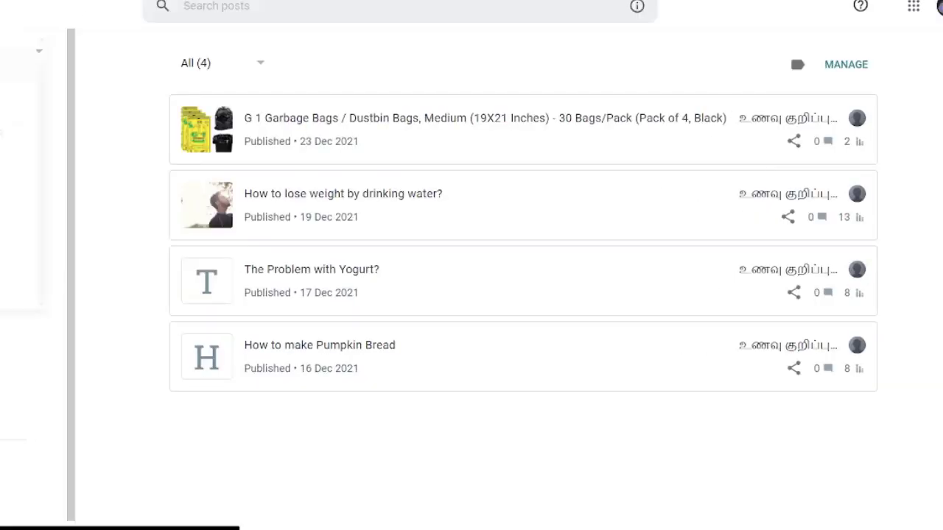
{"action": "left_click", "coordinate": [37, 51]}
{"action": "left_click", "coordinate": [17, 292]}
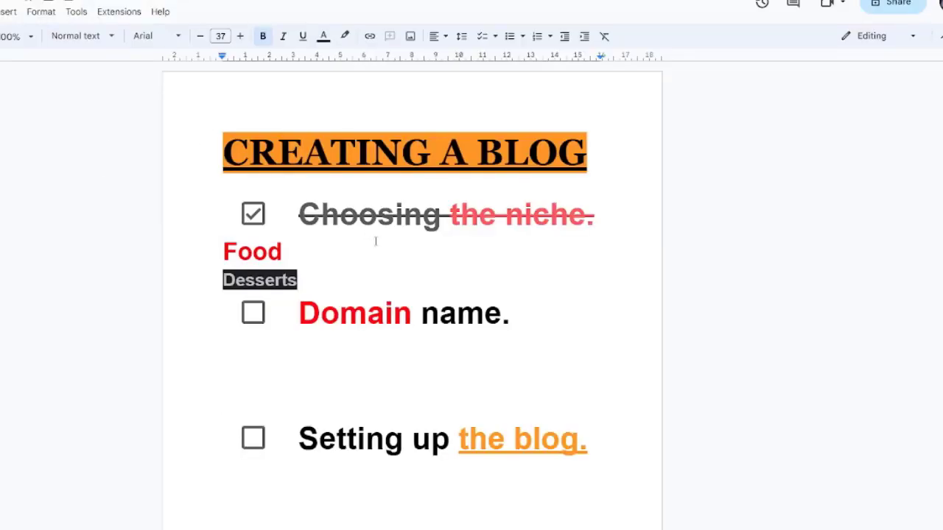
Select the "Desserts" line in the blog checklist document
{"action": "left_click_drag", "start_coordinate": [315, 280], "coordinate": [223, 281]}
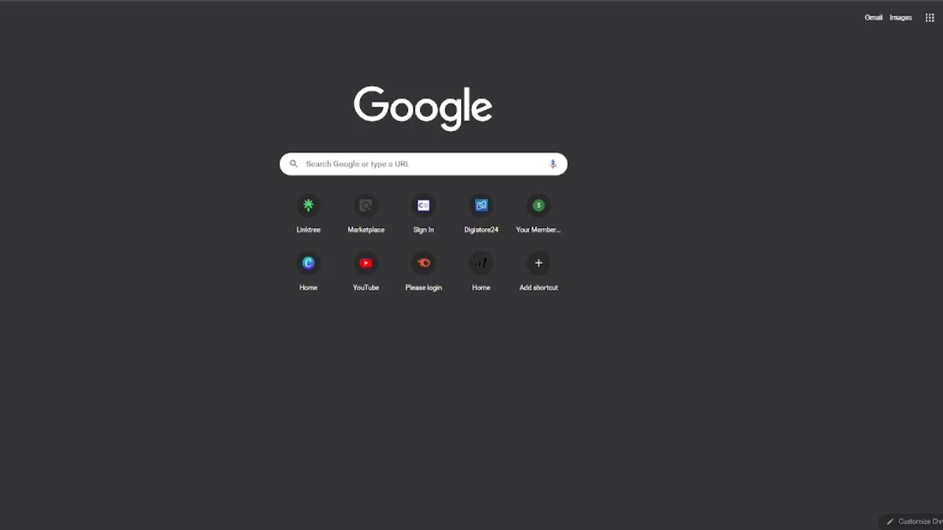
Search Google for "free domain name generator"
{"action": "type", "text": "free sd"}
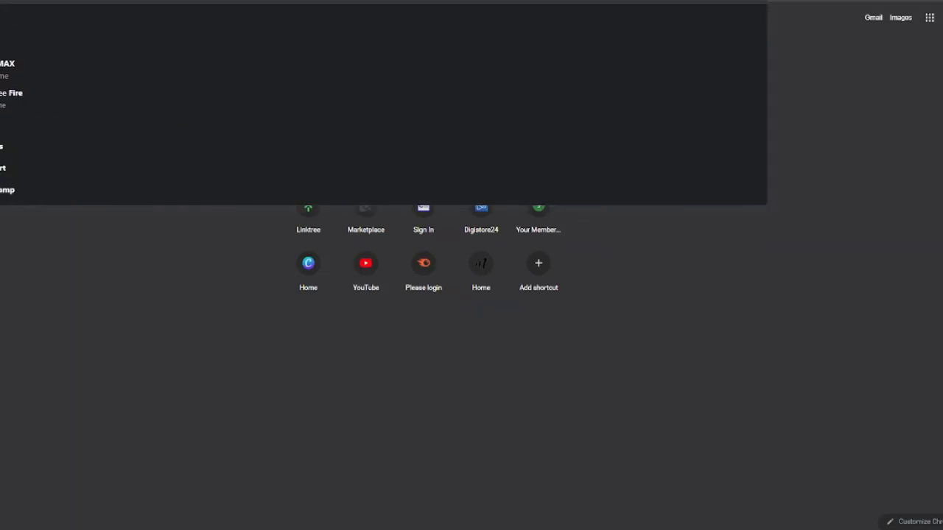
{"action": "key", "text": "BackSpace"}
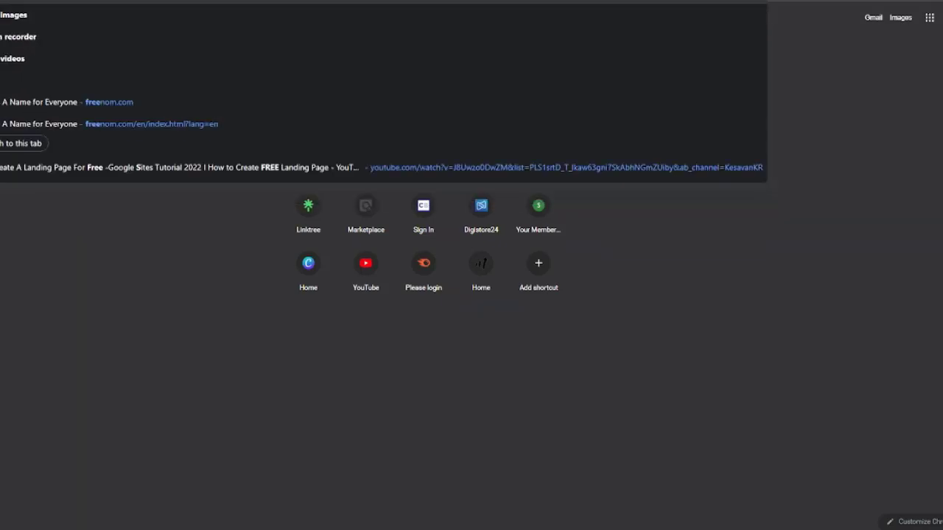
{"action": "key", "text": "BackSpace"}
{"action": "type", "text": "dom"}
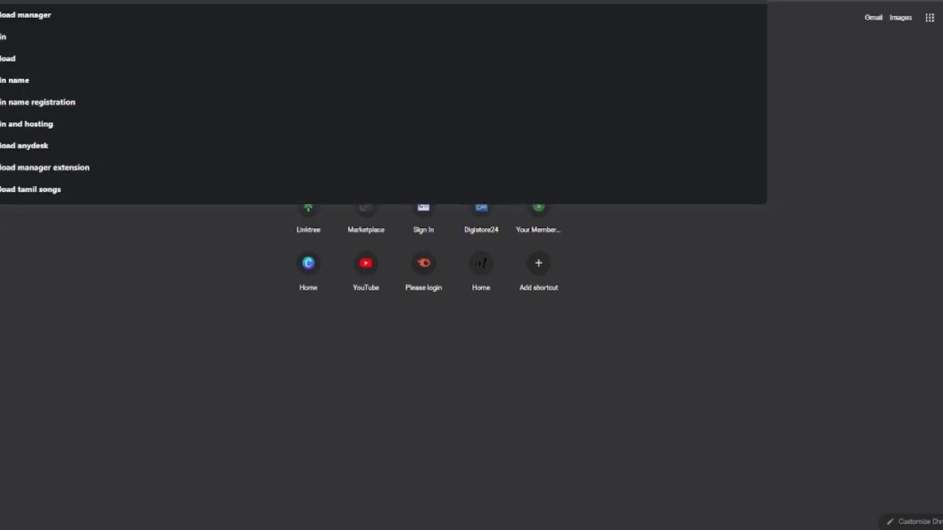
{"action": "key", "text": "Down"}
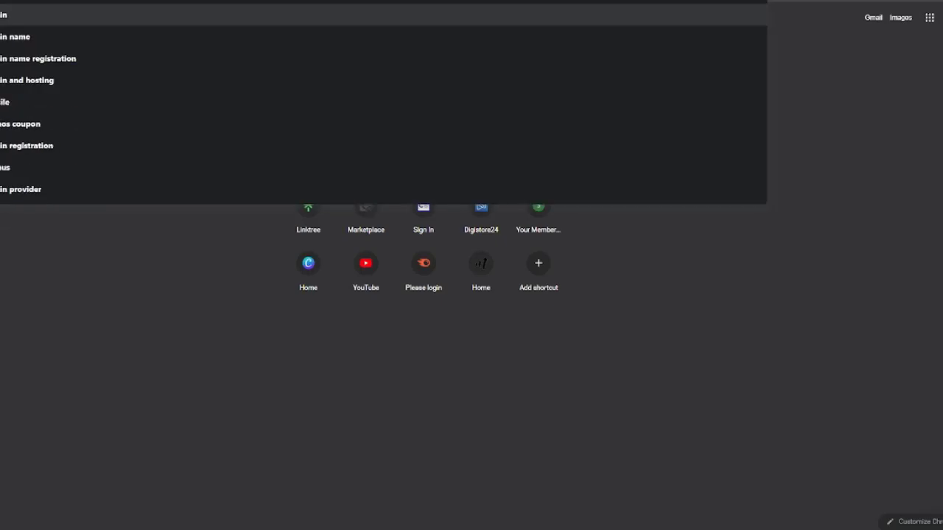
{"action": "type", "text": "name"}
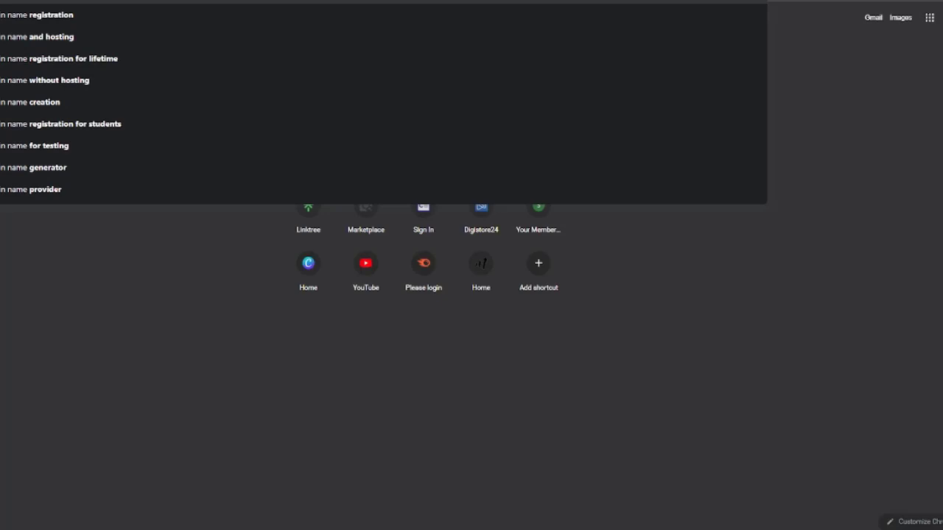
{"action": "type", "text": " GE"}
{"action": "key", "text": "Down"}
{"action": "key", "text": "Return"}
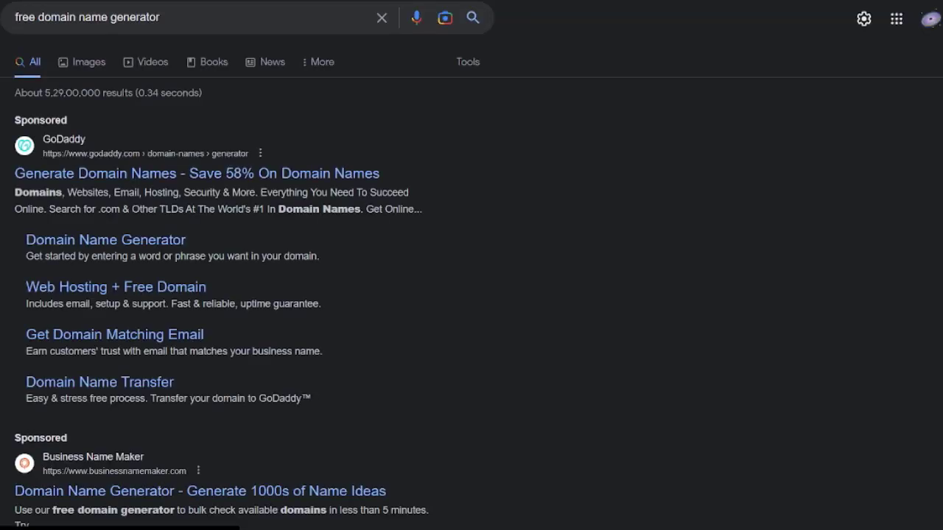
Open the Nameboy free domain name generator from the search results
{"action": "scroll", "coordinate": [304, 221], "scroll_direction": "down", "scroll_amount": 9}
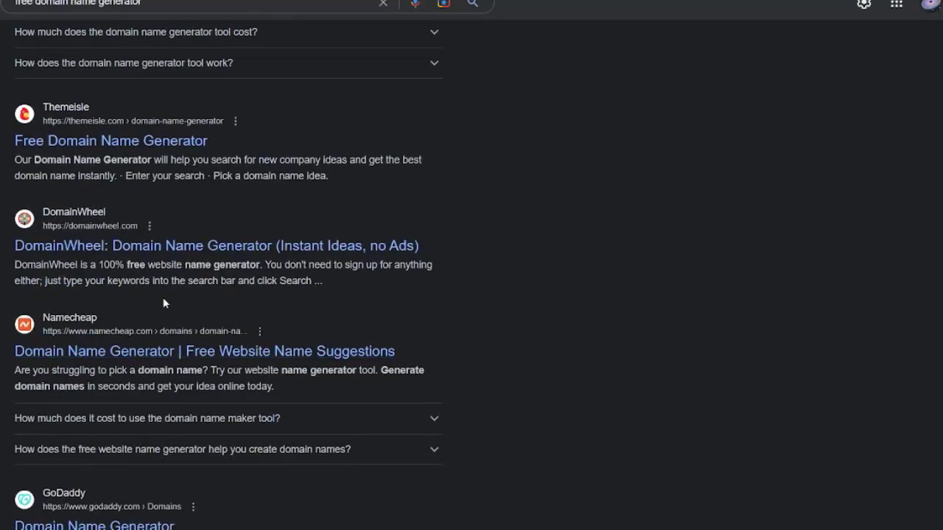
{"action": "scroll", "coordinate": [162, 298], "scroll_direction": "down", "scroll_amount": 5}
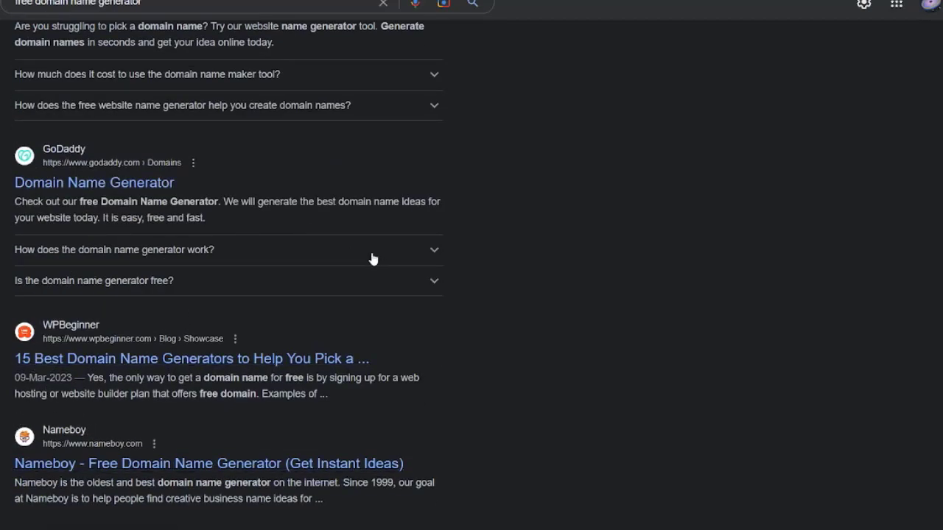
{"action": "scroll", "coordinate": [376, 257], "scroll_direction": "down", "scroll_amount": 4}
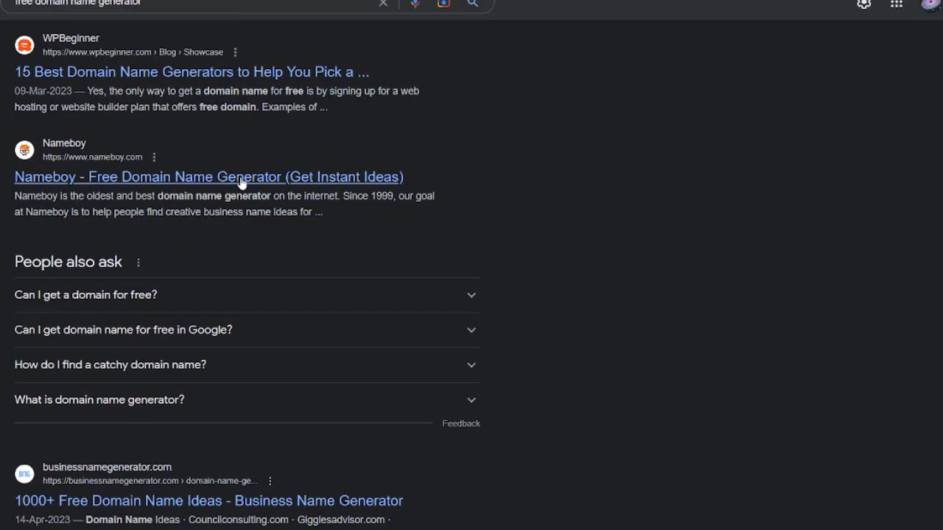
{"action": "left_click", "coordinate": [242, 179]}
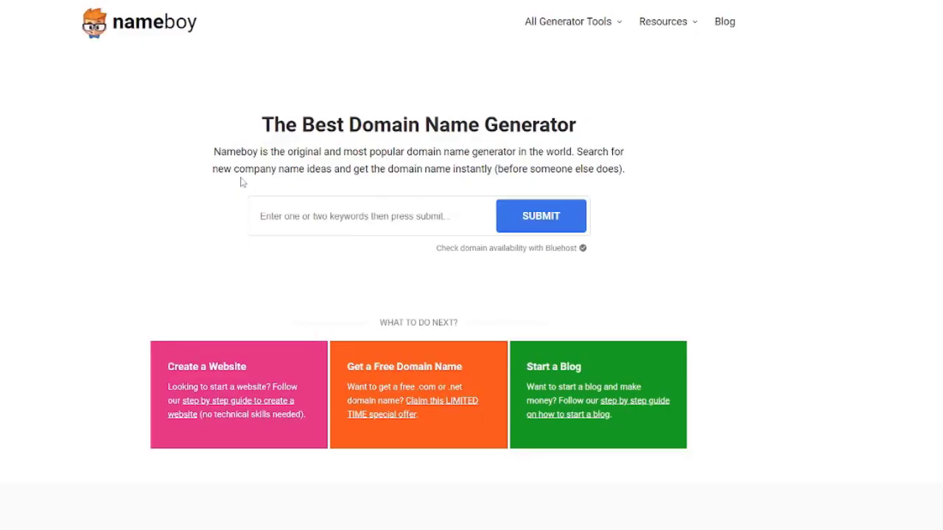
Dismiss the Bluehost offer and generate domain name ideas for the keyword DESSERTS
{"action": "left_click", "coordinate": [354, 220]}
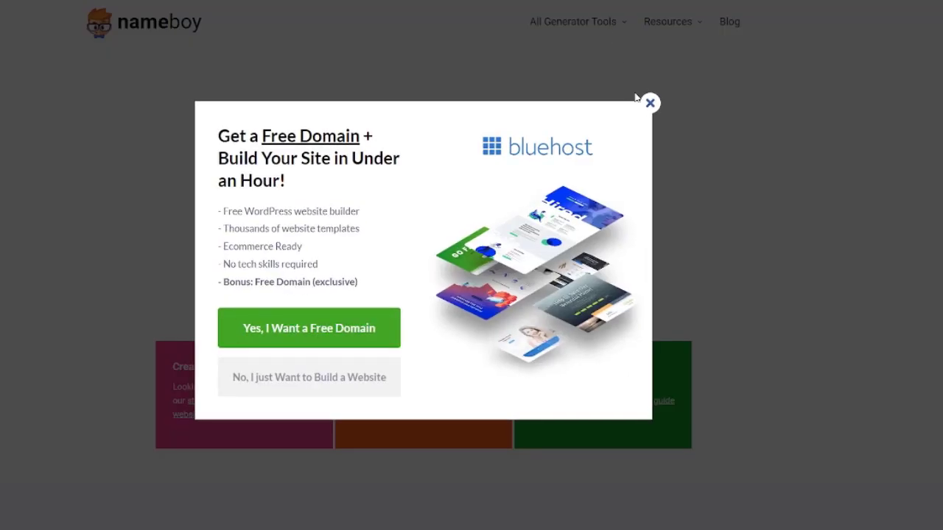
{"action": "left_click", "coordinate": [637, 101]}
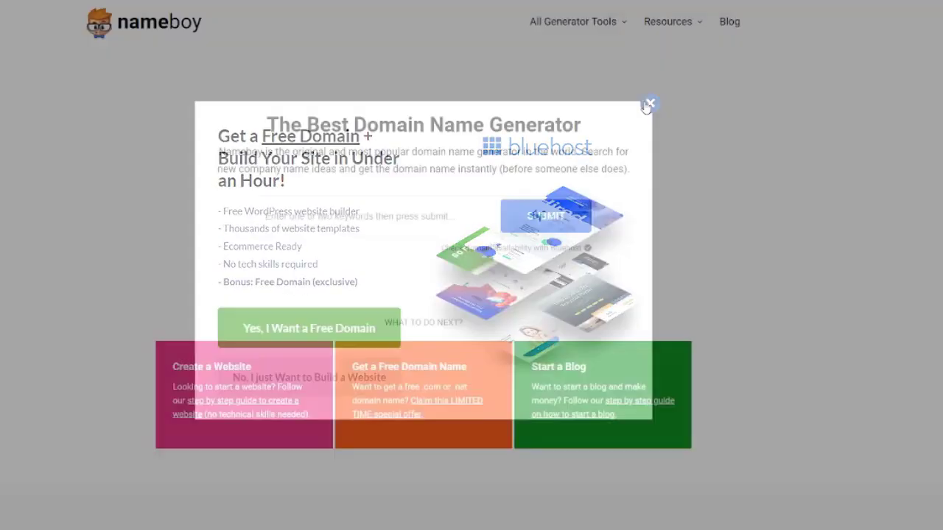
{"action": "type", "text": "DE"}
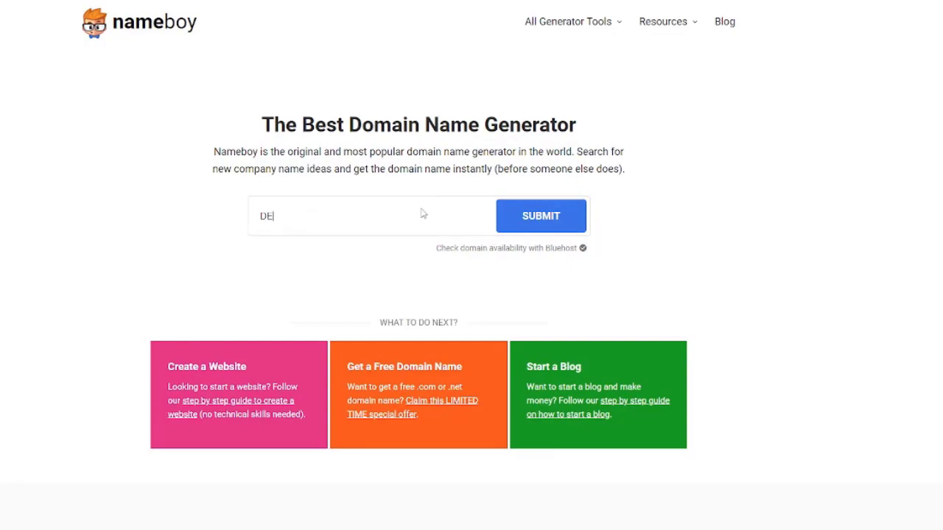
{"action": "type", "text": "SSERTS"}
{"action": "key", "text": "Return"}
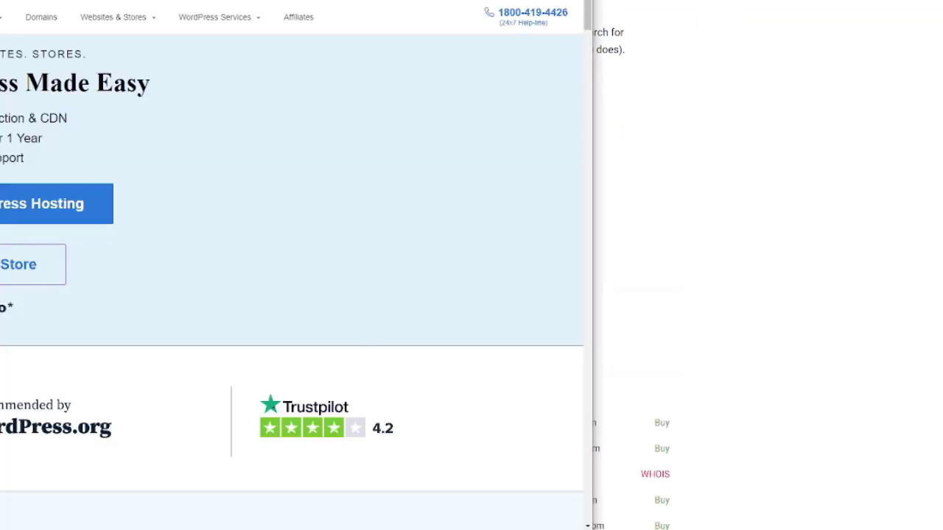
{"action": "scroll", "coordinate": [292, 282], "scroll_direction": "down", "scroll_amount": 5}
{"action": "left_click", "coordinate": [543, 98]}
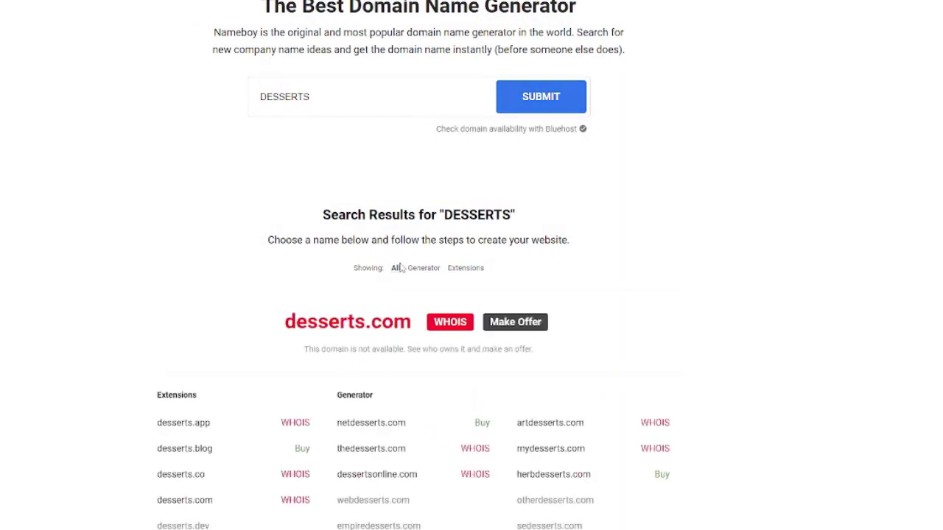
Look through the generated domain suggestions and their availability, and mark whichdesserts.com in the list
{"action": "scroll", "coordinate": [430, 269], "scroll_direction": "down", "scroll_amount": 3}
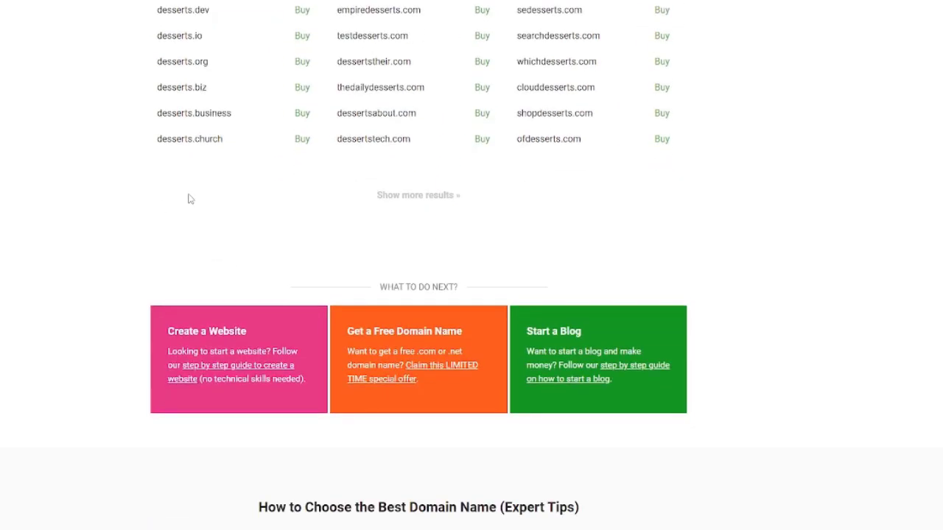
{"action": "scroll", "coordinate": [269, 123], "scroll_direction": "up", "scroll_amount": 3}
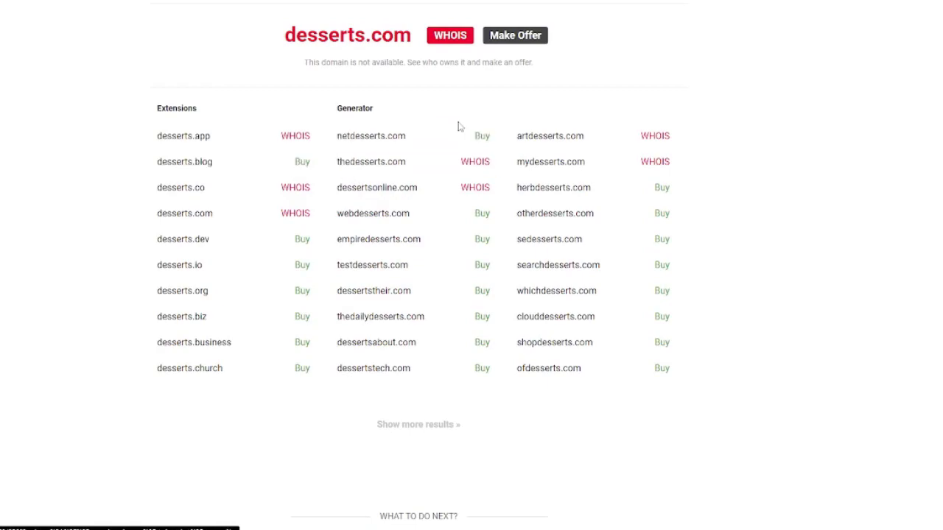
{"action": "scroll", "coordinate": [274, 179], "scroll_direction": "up", "scroll_amount": 3}
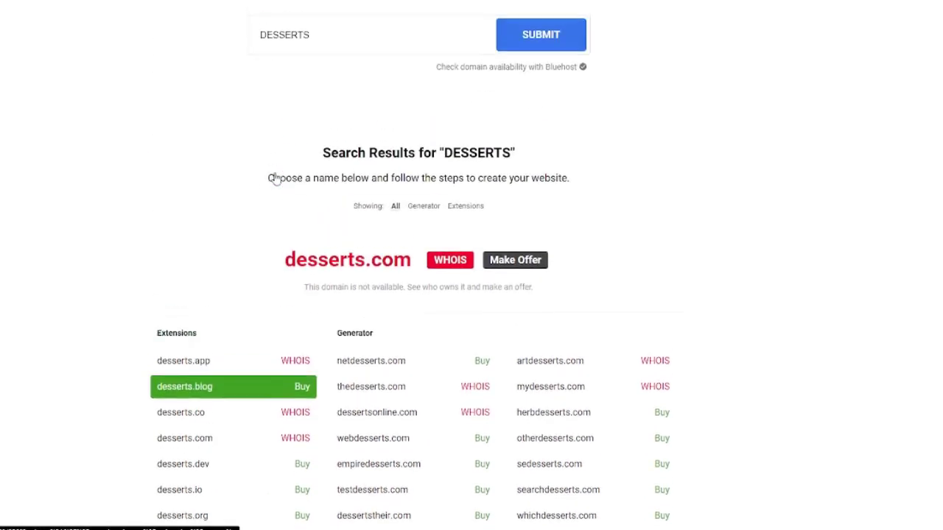
{"action": "scroll", "coordinate": [274, 177], "scroll_direction": "down", "scroll_amount": 2}
{"action": "scroll", "coordinate": [218, 174], "scroll_direction": "down", "scroll_amount": 4}
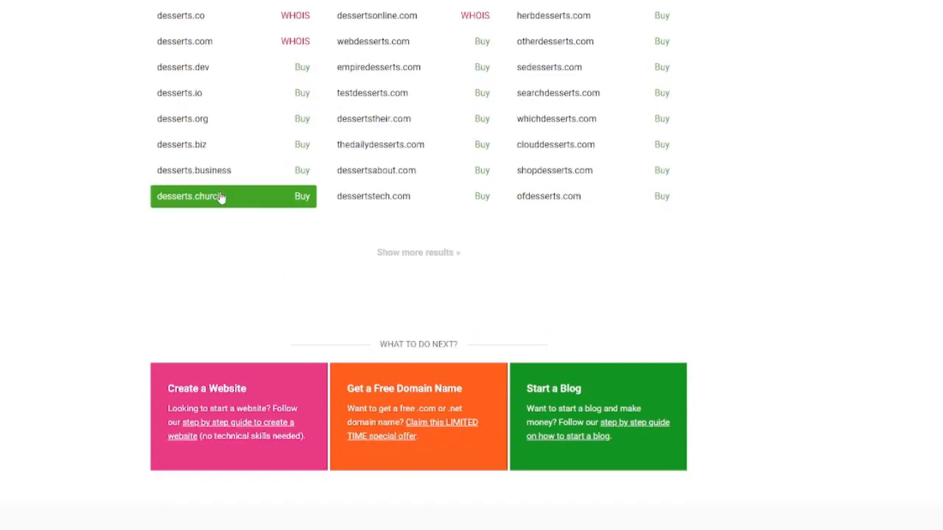
{"action": "scroll", "coordinate": [44, 223], "scroll_direction": "up", "scroll_amount": 8}
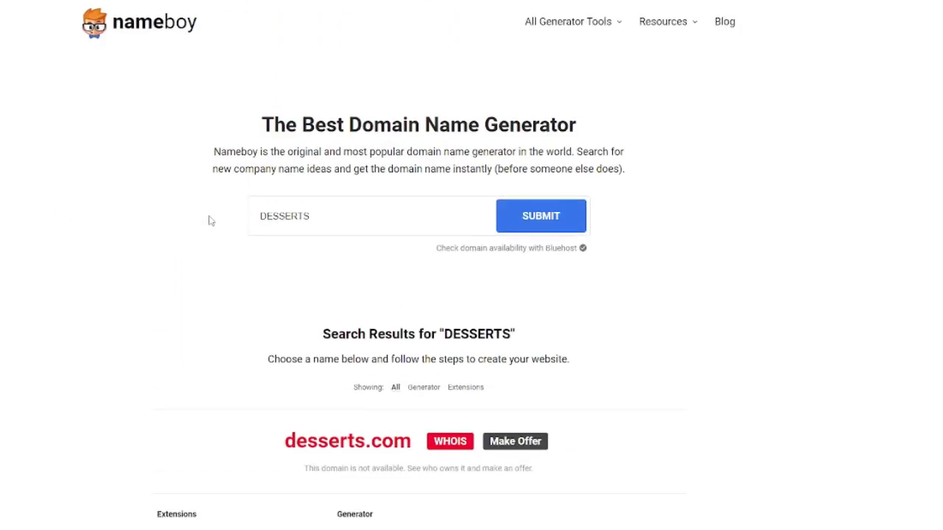
{"action": "scroll", "coordinate": [375, 214], "scroll_direction": "down", "scroll_amount": 4}
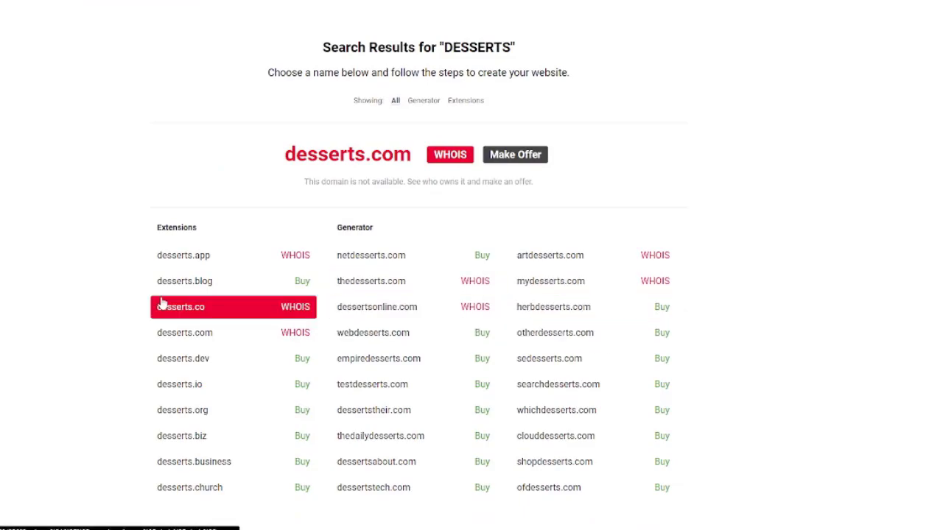
{"action": "scroll", "coordinate": [157, 294], "scroll_direction": "down", "scroll_amount": 2}
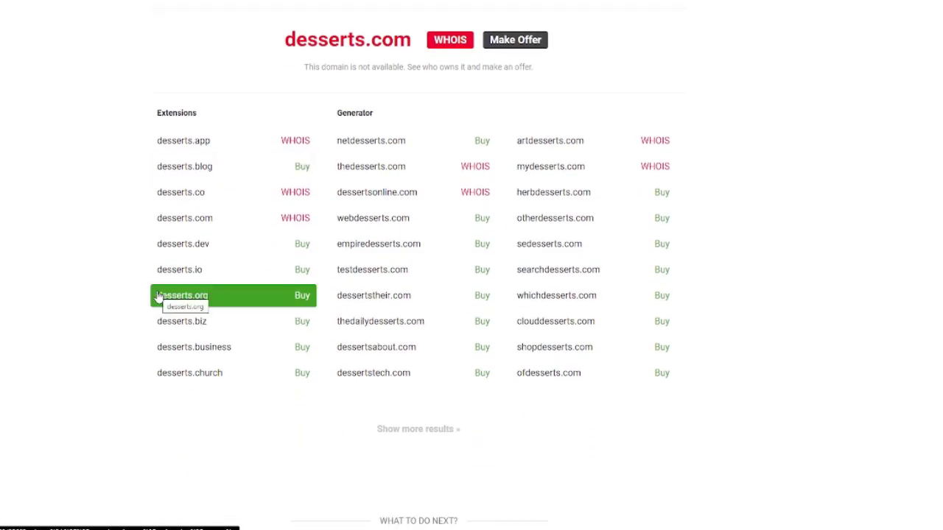
{"action": "left_click_drag", "start_coordinate": [512, 296], "coordinate": [569, 295]}
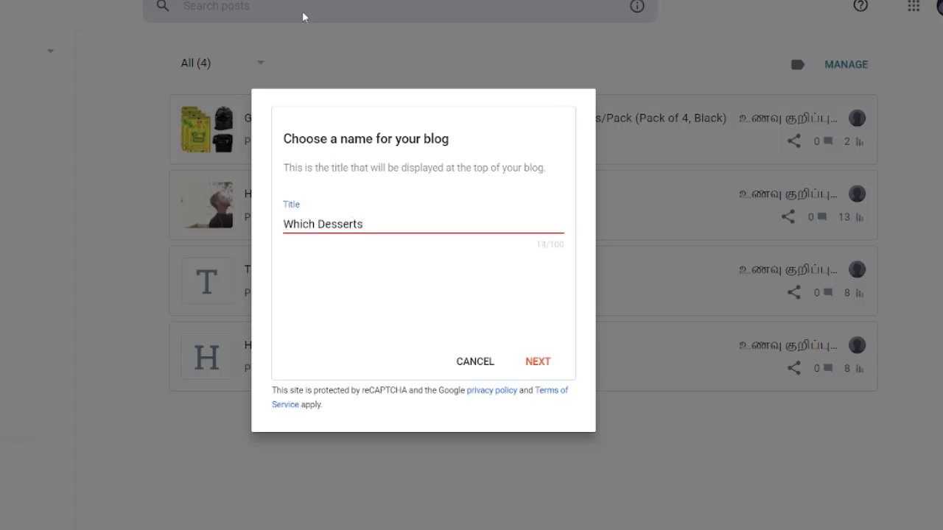
Create the blog with the title "Which Desserts" and the address whichdesserts.blogspot.com
{"action": "left_click", "coordinate": [539, 365]}
{"action": "left_click", "coordinate": [373, 217]}
{"action": "type", "text": "whichdesserts"}
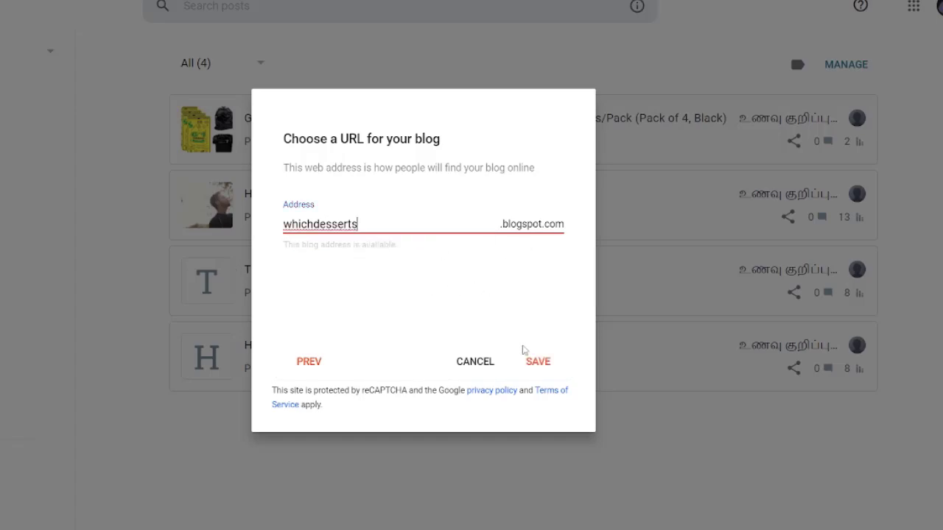
{"action": "left_click", "coordinate": [529, 372]}
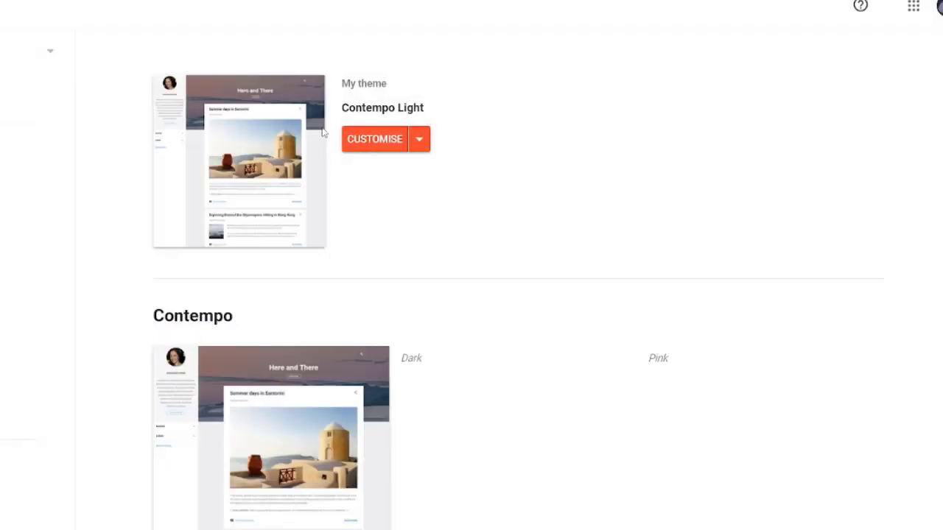
Browse the blog themes and select the dark Technica variant of the Emporio theme
{"action": "scroll", "coordinate": [349, 253], "scroll_direction": "down", "scroll_amount": 10}
{"action": "scroll", "coordinate": [361, 218], "scroll_direction": "down", "scroll_amount": 10}
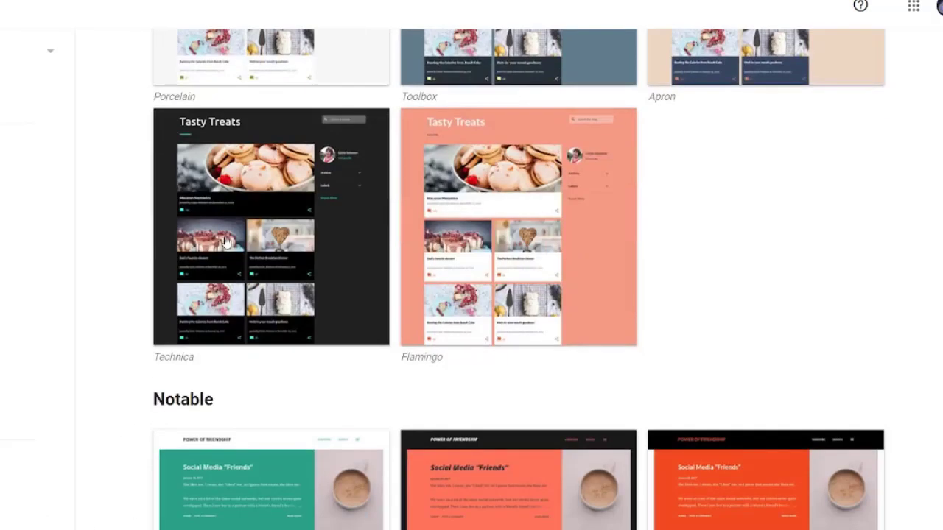
{"action": "scroll", "coordinate": [347, 354], "scroll_direction": "down", "scroll_amount": 5}
{"action": "scroll", "coordinate": [272, 247], "scroll_direction": "up", "scroll_amount": 5}
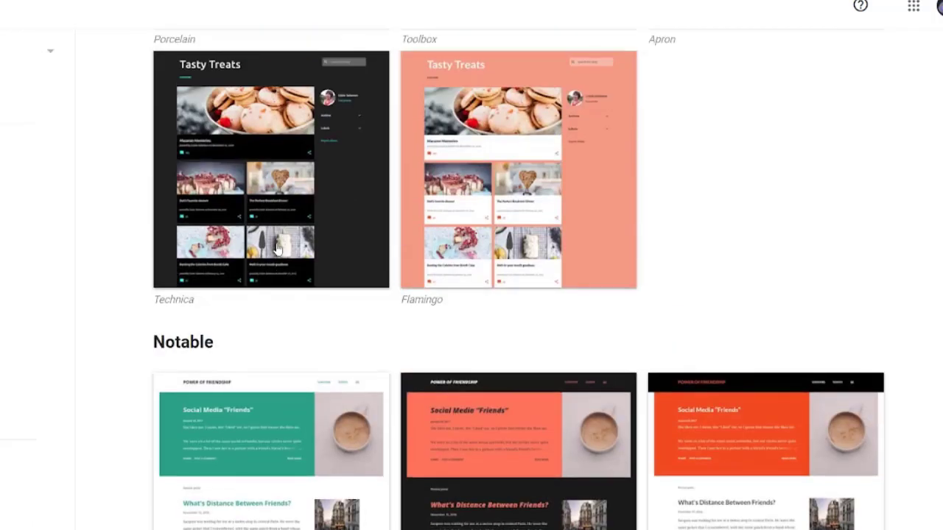
{"action": "scroll", "coordinate": [258, 224], "scroll_direction": "up", "scroll_amount": 2}
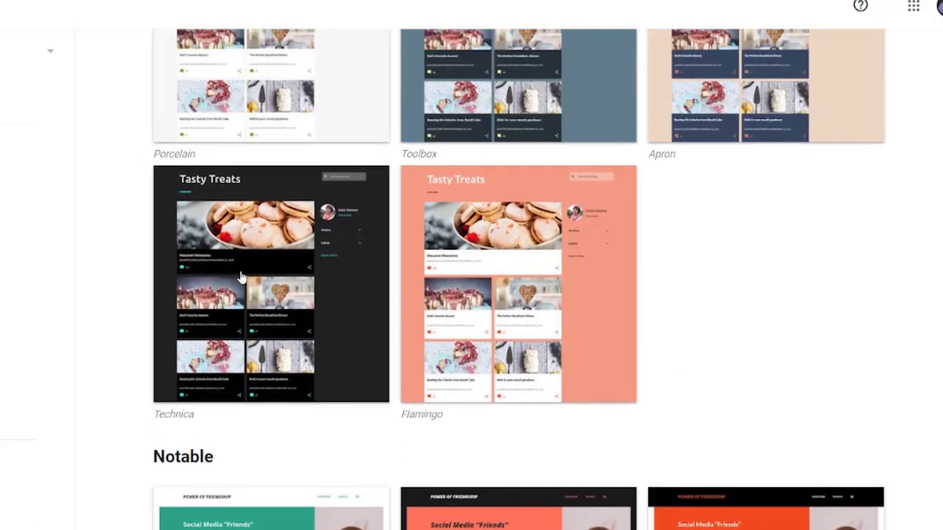
{"action": "scroll", "coordinate": [279, 248], "scroll_direction": "up", "scroll_amount": 3}
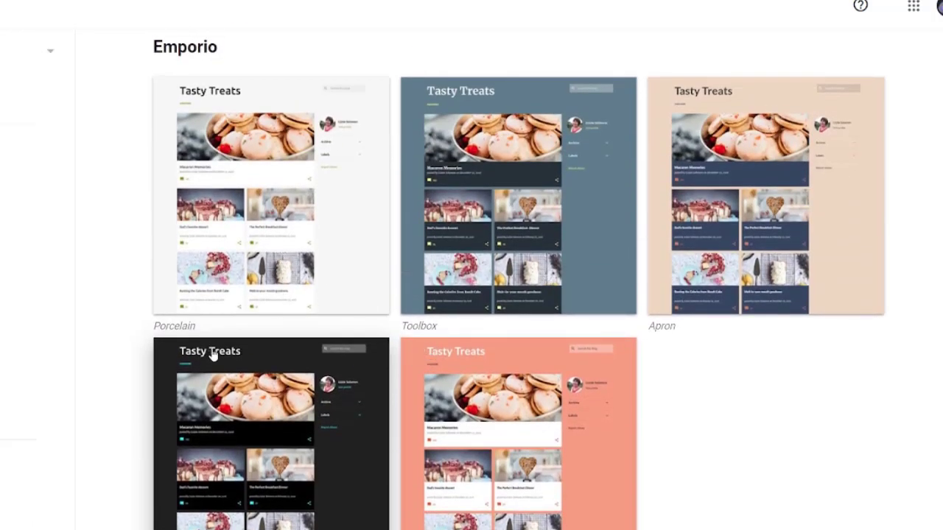
{"action": "scroll", "coordinate": [211, 357], "scroll_direction": "down", "scroll_amount": 4}
{"action": "left_click", "coordinate": [303, 289]}
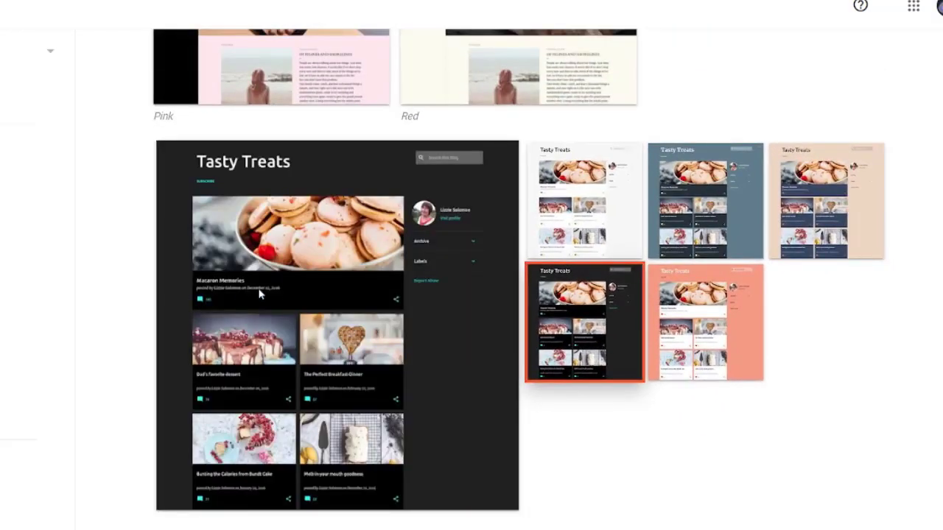
Preview the Emporio Technica theme in desktop, mobile and tablet views and apply it to the blog
{"action": "scroll", "coordinate": [331, 357], "scroll_direction": "down", "scroll_amount": 4}
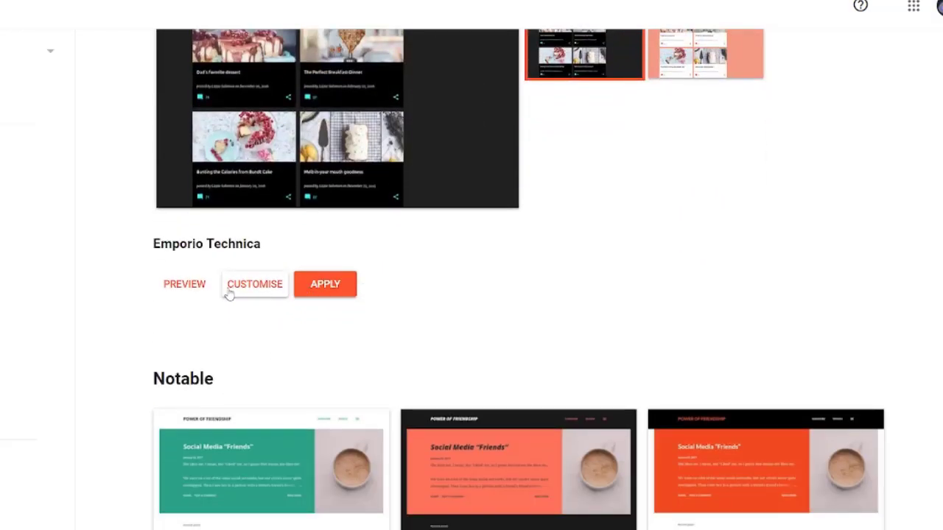
{"action": "left_click", "coordinate": [184, 284]}
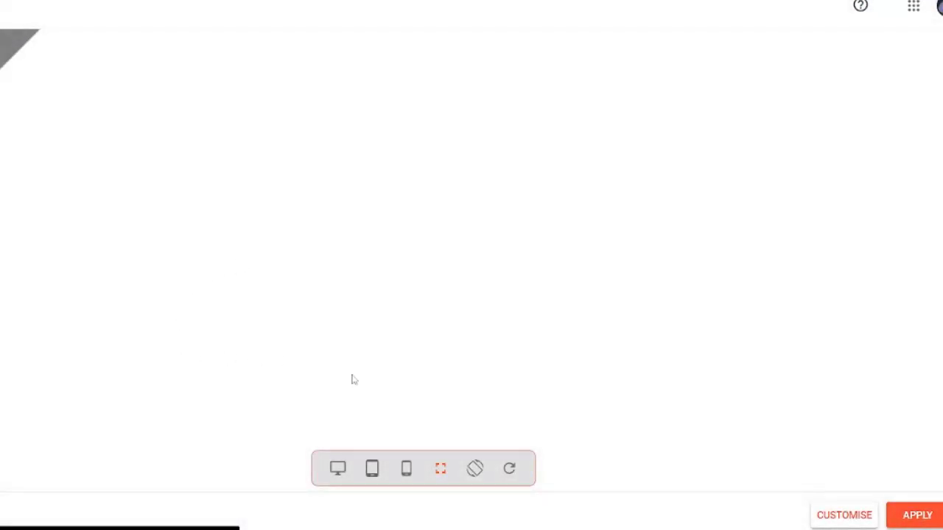
{"action": "left_click", "coordinate": [336, 469]}
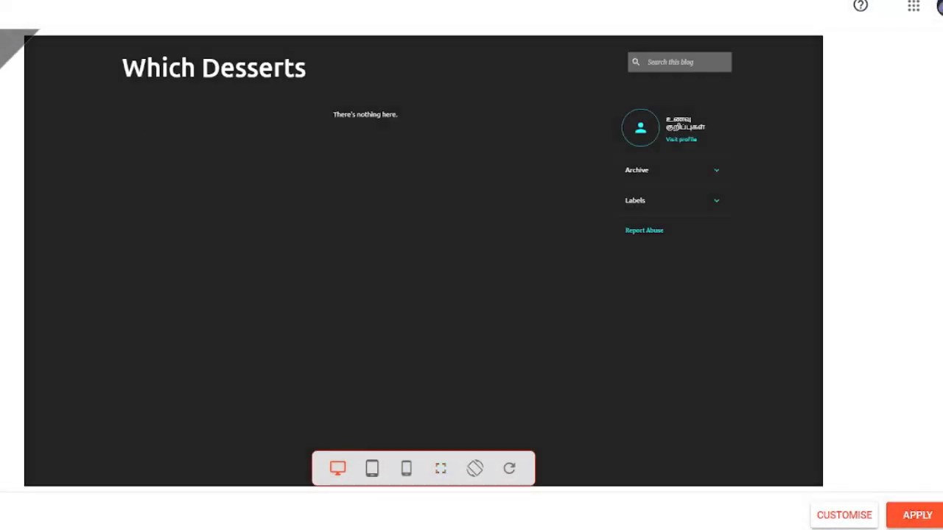
{"action": "left_click", "coordinate": [407, 472]}
{"action": "left_click", "coordinate": [372, 469]}
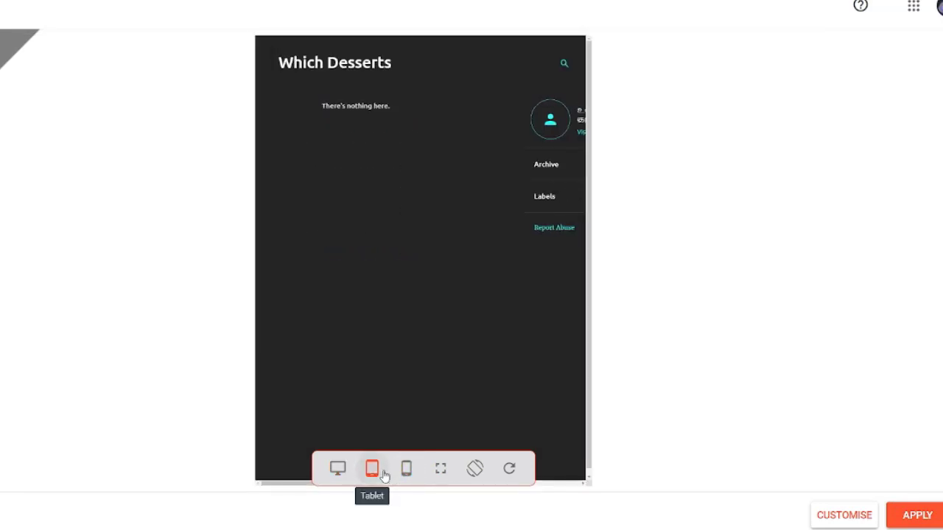
{"action": "left_click", "coordinate": [917, 515]}
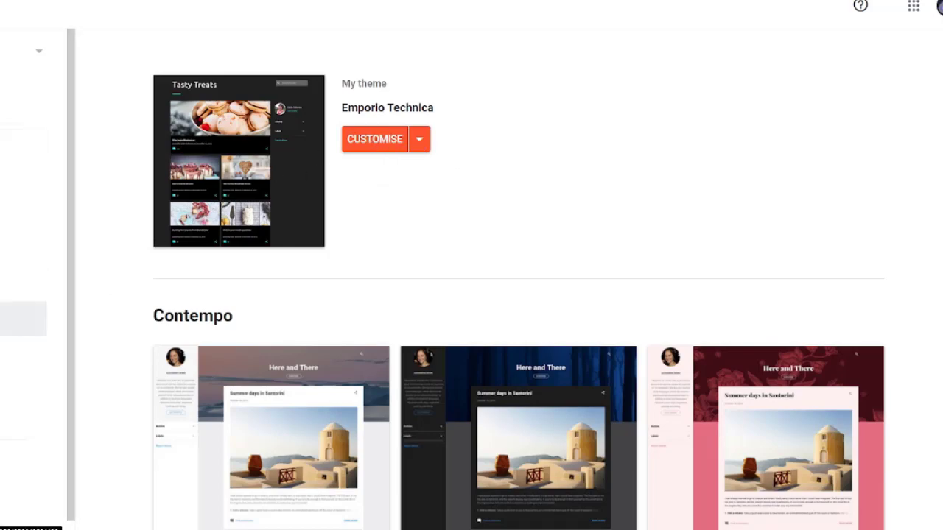
Start a new blog post and search Google for "desserts" to reach the People also ask questions
{"action": "left_click", "coordinate": [22, 147]}
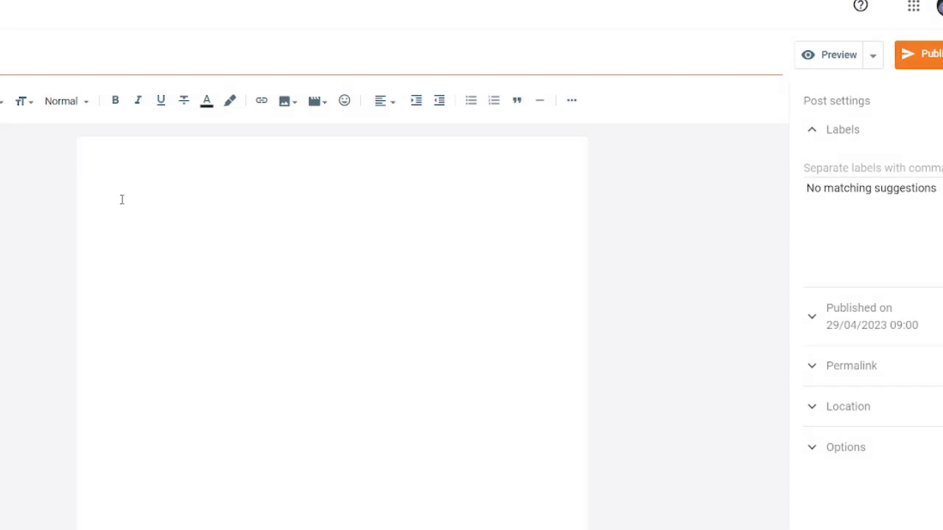
{"action": "left_click", "coordinate": [148, 188]}
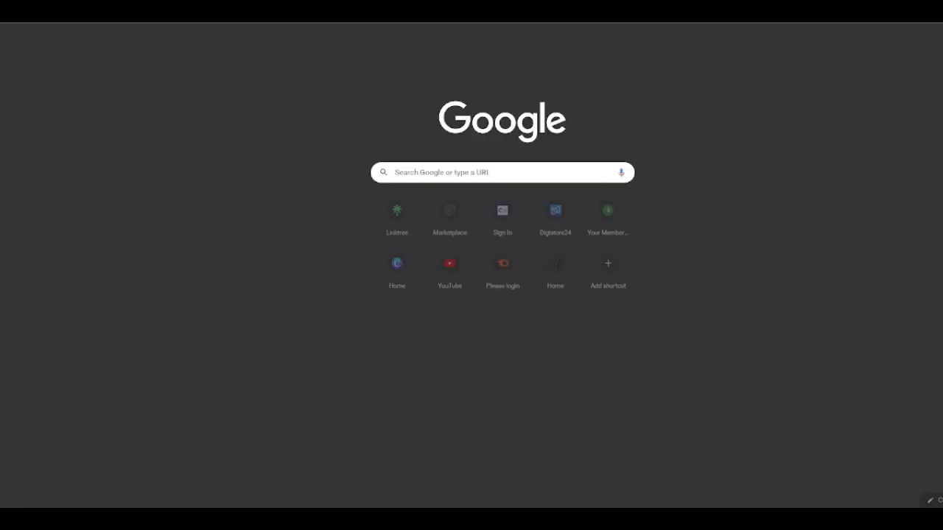
{"action": "type", "text": "desser"}
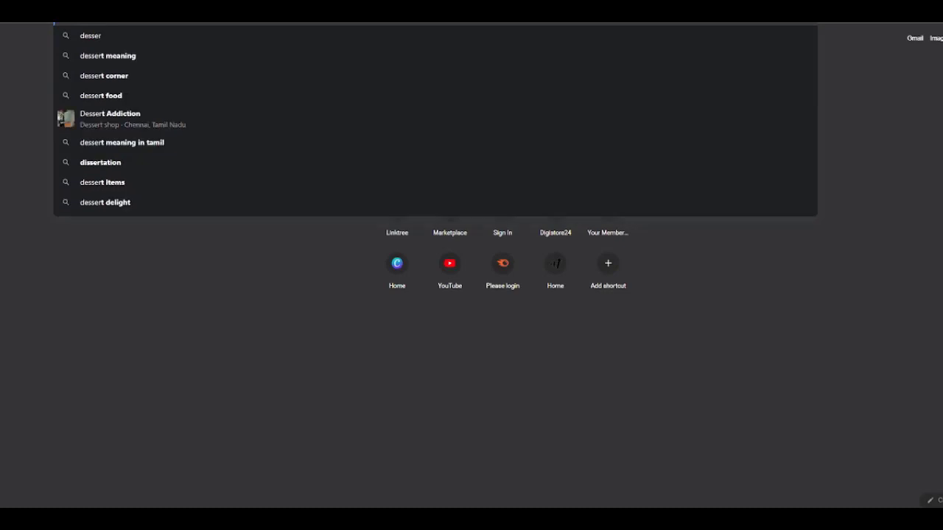
{"action": "type", "text": "ts"}
{"action": "key", "text": "Return"}
{"action": "scroll", "coordinate": [122, 331], "scroll_direction": "down", "scroll_amount": 3}
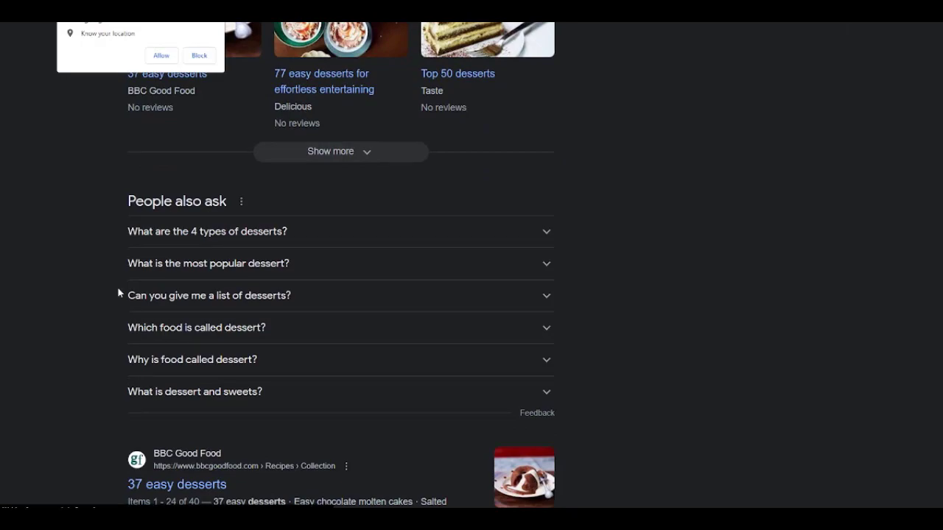
Copy the question "What are the 4 types of desserts?" from the search results into the blog post's title
{"action": "triple_click", "coordinate": [173, 245]}
{"action": "key", "text": "ctrl+c"}
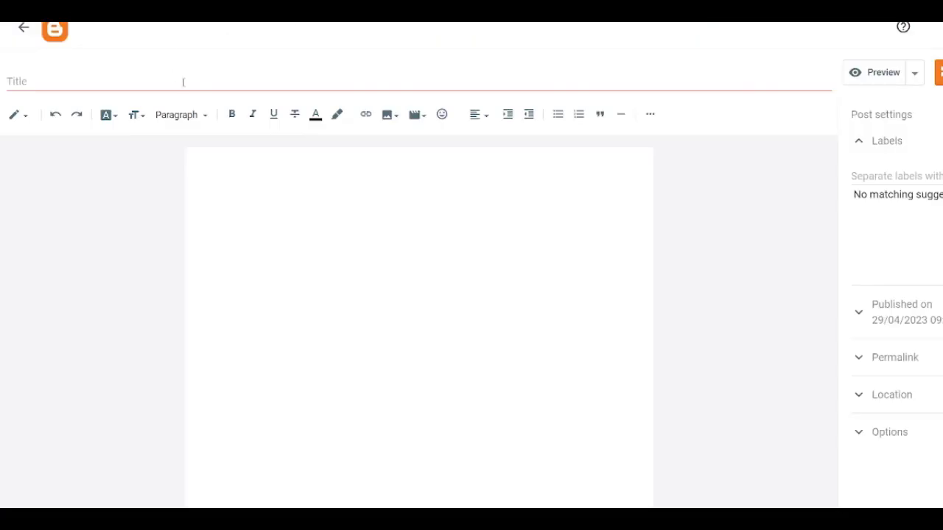
{"action": "left_click", "coordinate": [183, 81]}
{"action": "key", "text": "ctrl+v"}
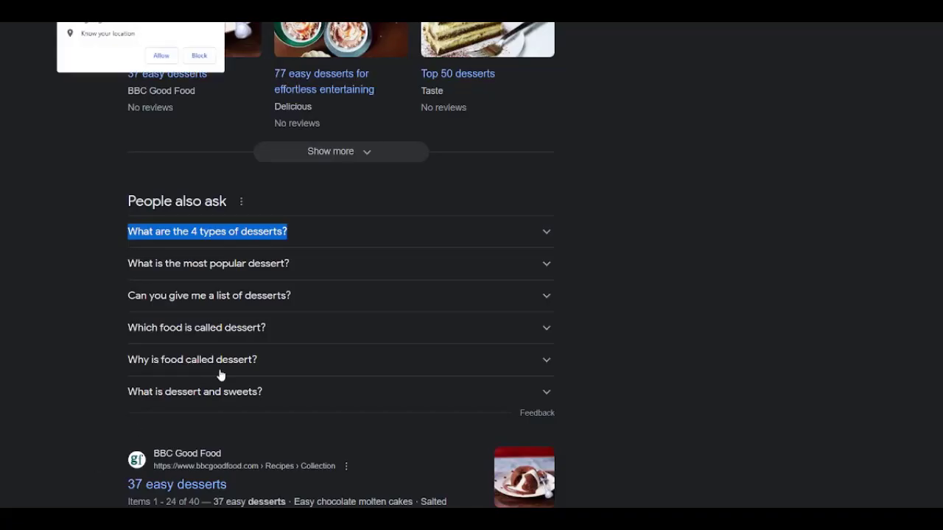
Search Google for "desserts plr" and open the dessert tag archive of the Free PLR Article Directory
{"action": "scroll", "coordinate": [280, 375], "scroll_direction": "up", "scroll_amount": 5}
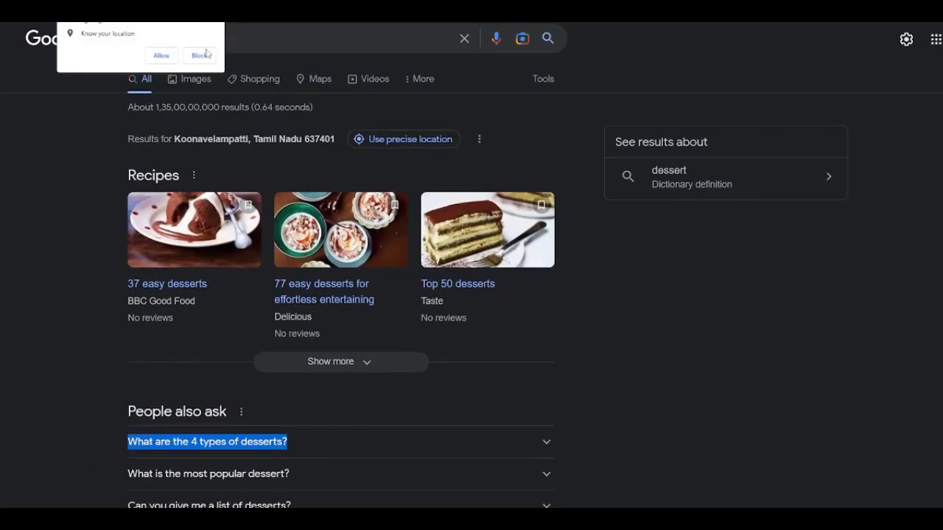
{"action": "left_click", "coordinate": [215, 16]}
{"action": "left_click", "coordinate": [185, 33]}
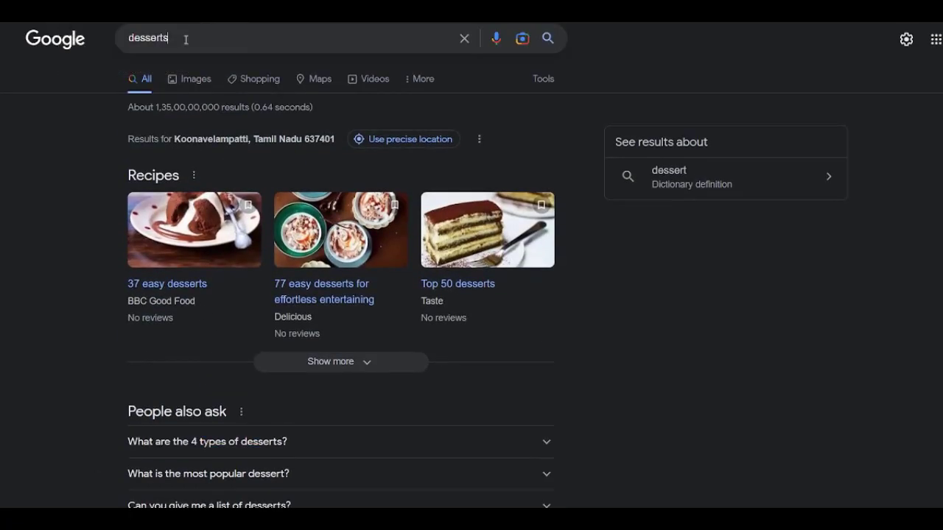
{"action": "type", "text": "plr"}
{"action": "key", "text": "Return"}
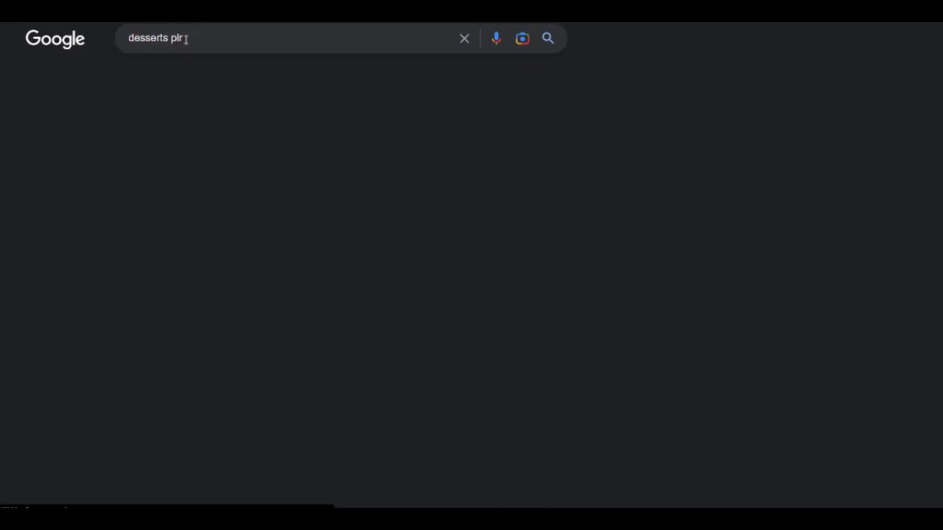
{"action": "left_click", "coordinate": [240, 35]}
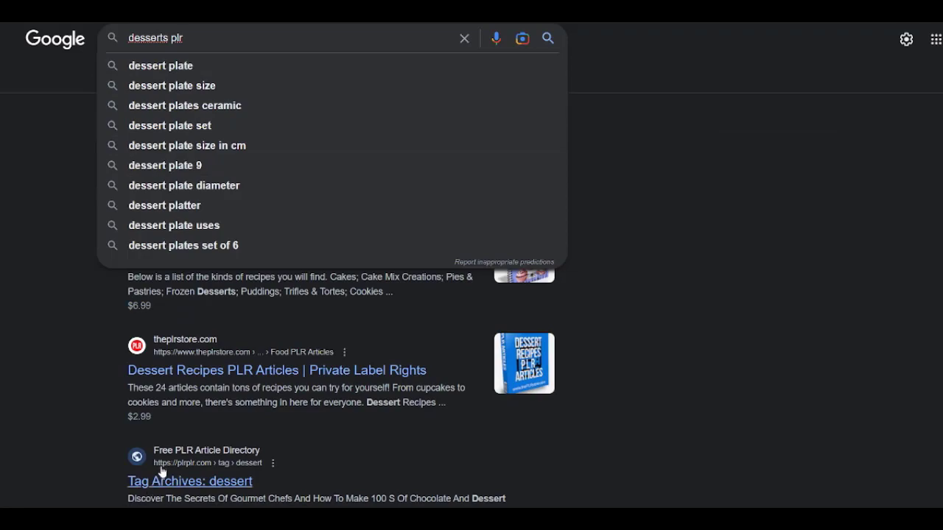
{"action": "left_click", "coordinate": [156, 475]}
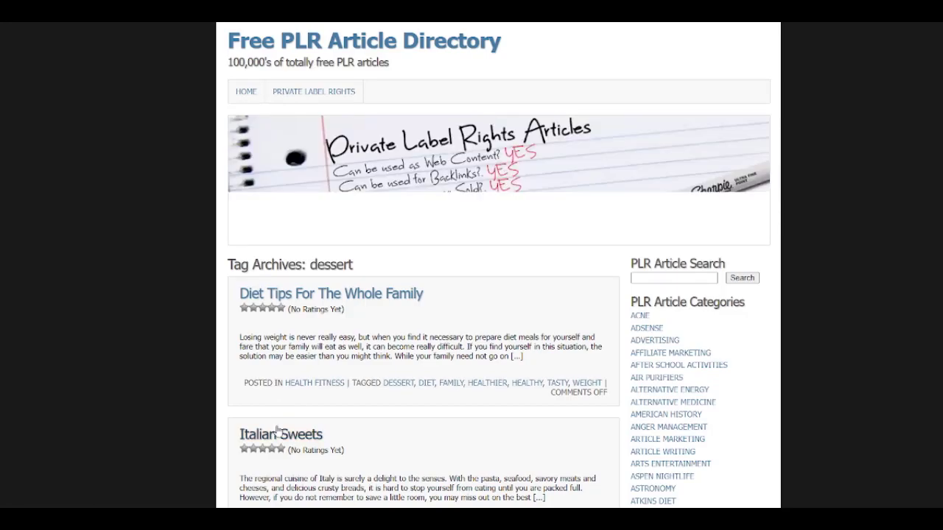
Open the article "Diet Tips For The Whole Family" and copy its full body text
{"action": "scroll", "coordinate": [280, 435], "scroll_direction": "down", "scroll_amount": 3}
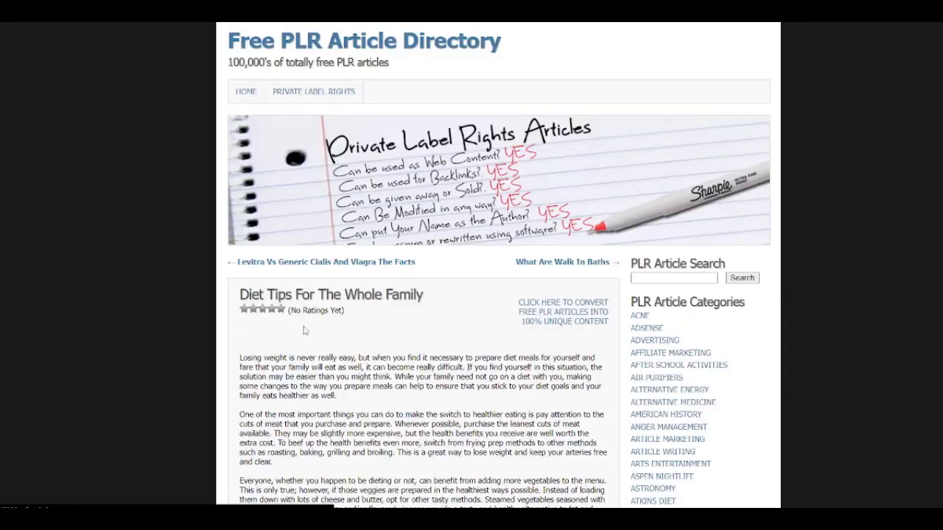
{"action": "left_click_drag", "start_coordinate": [237, 360], "coordinate": [298, 356]}
{"action": "left_click_drag", "start_coordinate": [299, 356], "coordinate": [306, 367]}
{"action": "right_click", "coordinate": [300, 356]}
{"action": "scroll", "coordinate": [300, 356], "scroll_direction": "down", "scroll_amount": 3}
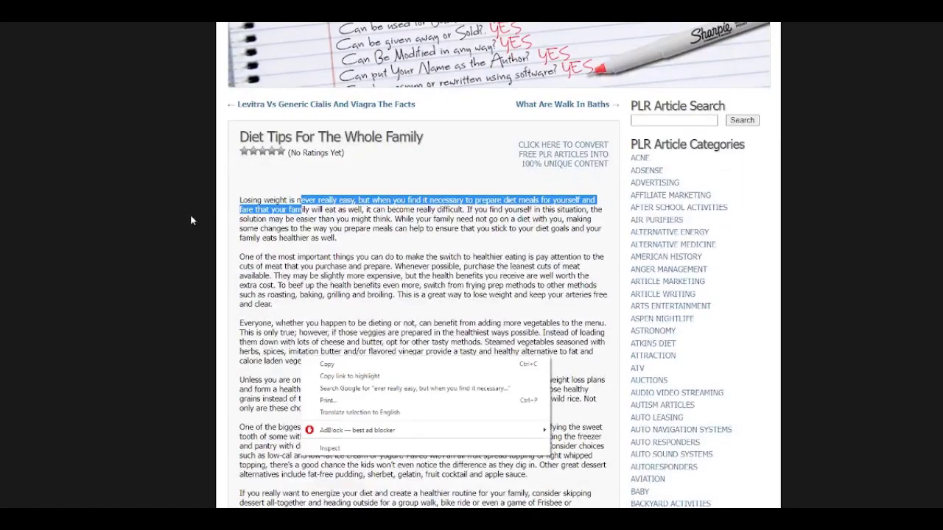
{"action": "left_click", "coordinate": [191, 216]}
{"action": "left_click_drag", "start_coordinate": [234, 194], "coordinate": [454, 212]}
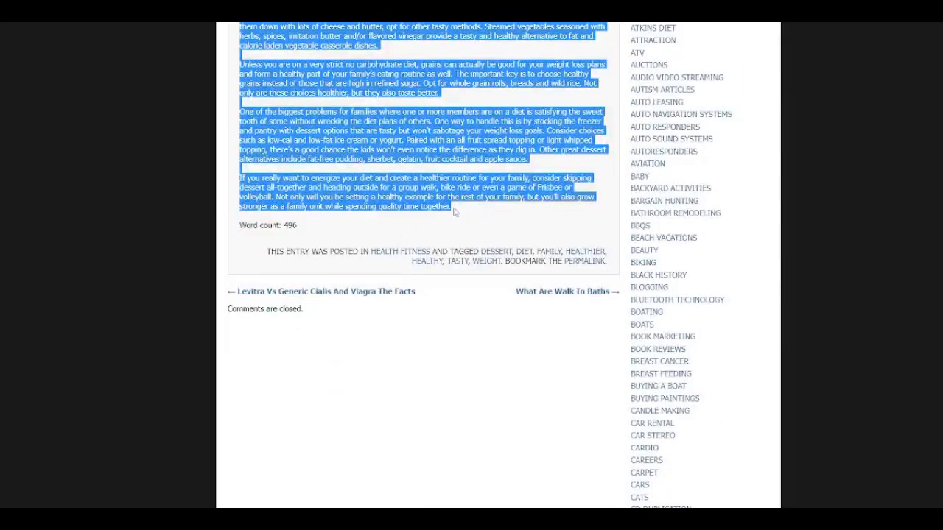
{"action": "right_click", "coordinate": [453, 184]}
{"action": "left_click", "coordinate": [458, 189]}
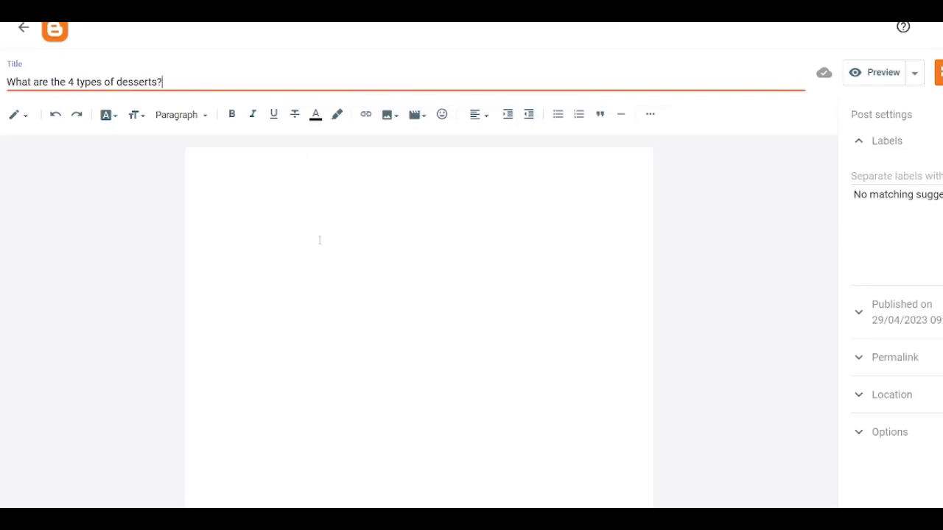
Paste the copied article into the body of the blog post and add blank lines above its first paragraph
{"action": "right_click", "coordinate": [314, 240]}
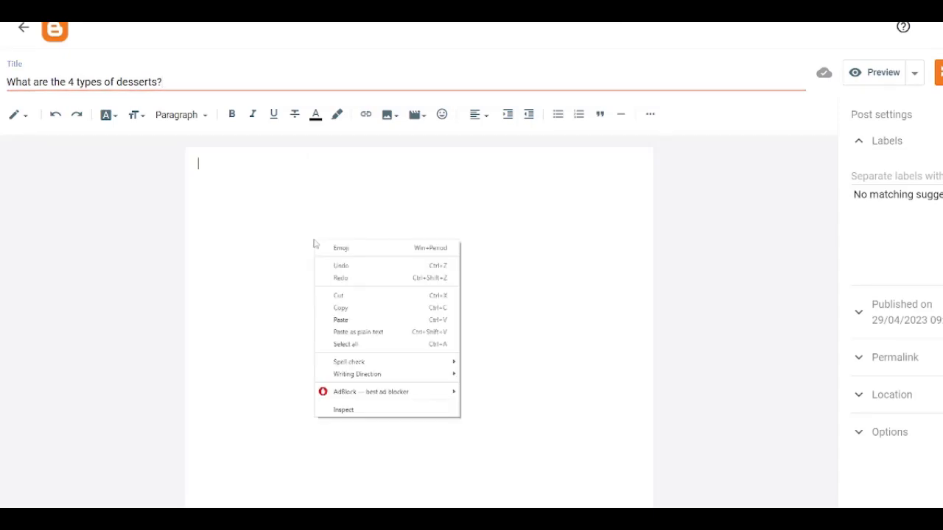
{"action": "left_click", "coordinate": [340, 320]}
{"action": "left_click_drag", "start_coordinate": [199, 172], "coordinate": [198, 165]}
{"action": "left_click", "coordinate": [198, 164]}
{"action": "key", "text": "Return"}
{"action": "key", "text": "Return"}
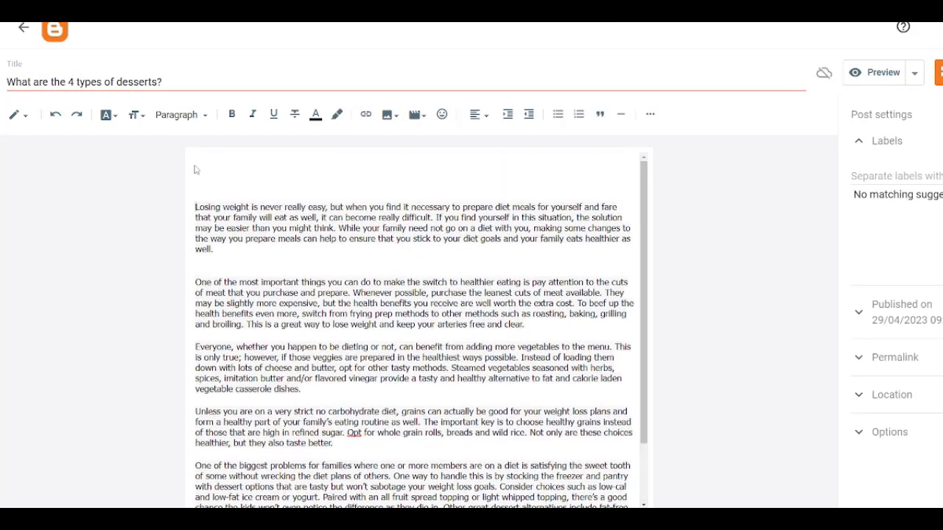
{"action": "key", "text": "Return"}
{"action": "key", "text": "Return"}
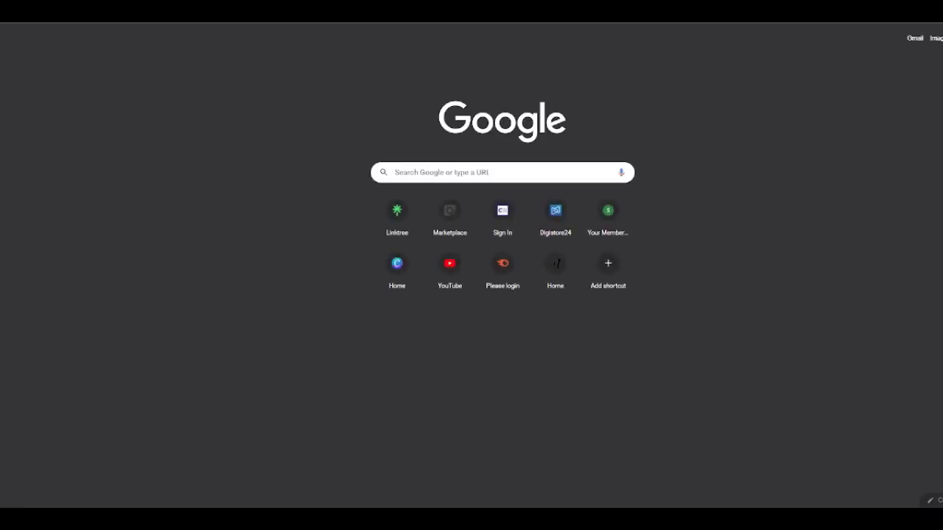
Search Google for "dessert free stock image" and open the Free Dessert Photos page on Pexels
{"action": "type", "text": "dr"}
{"action": "key", "text": "BackSpace"}
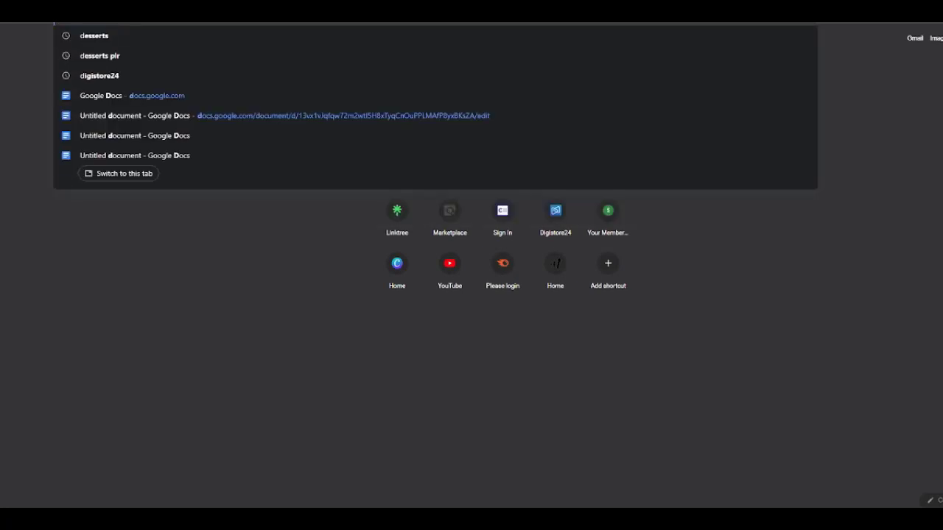
{"action": "type", "text": "esserts f"}
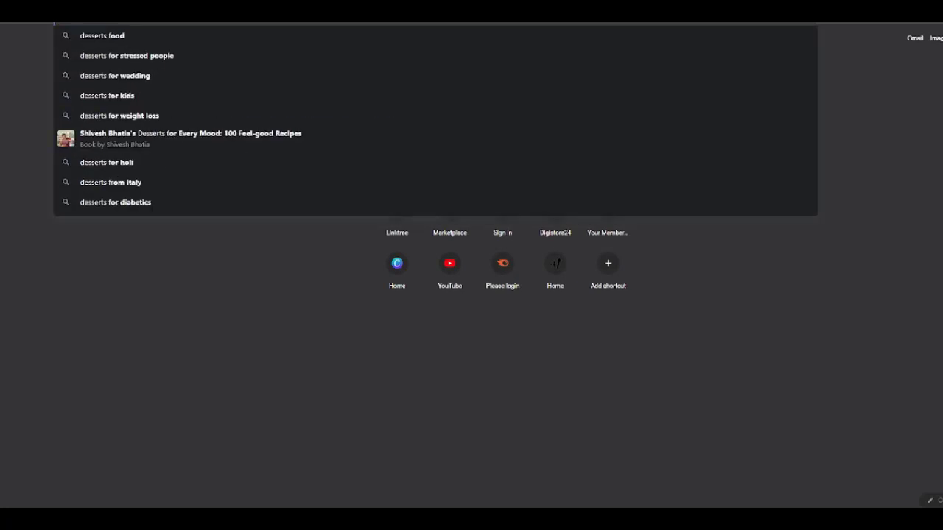
{"action": "type", "text": "rest"}
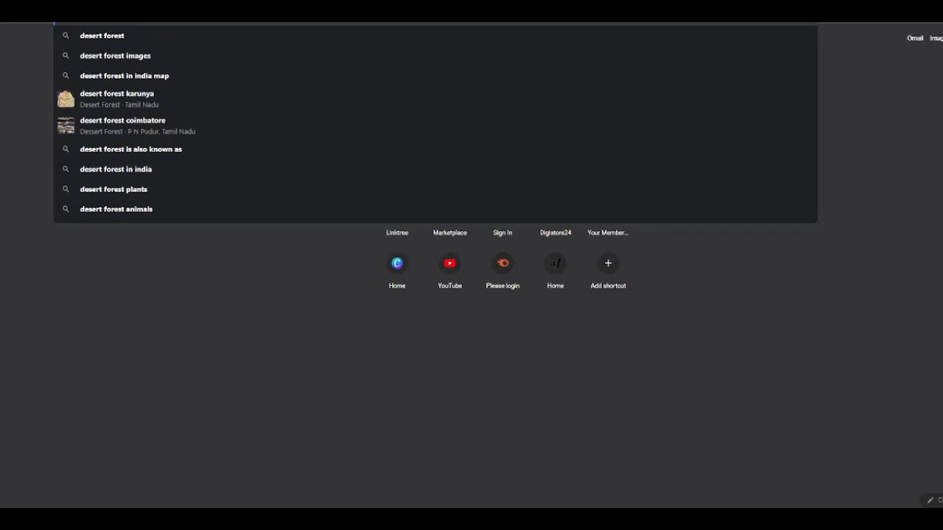
{"action": "type", "text": "o"}
{"action": "key", "text": "Down"}
{"action": "key", "text": "Return"}
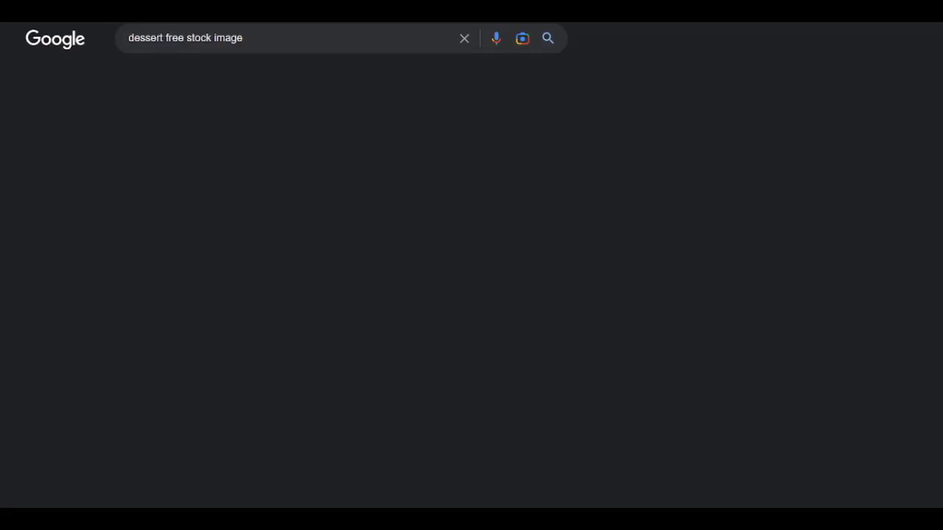
{"action": "scroll", "coordinate": [421, 160], "scroll_direction": "down", "scroll_amount": 5}
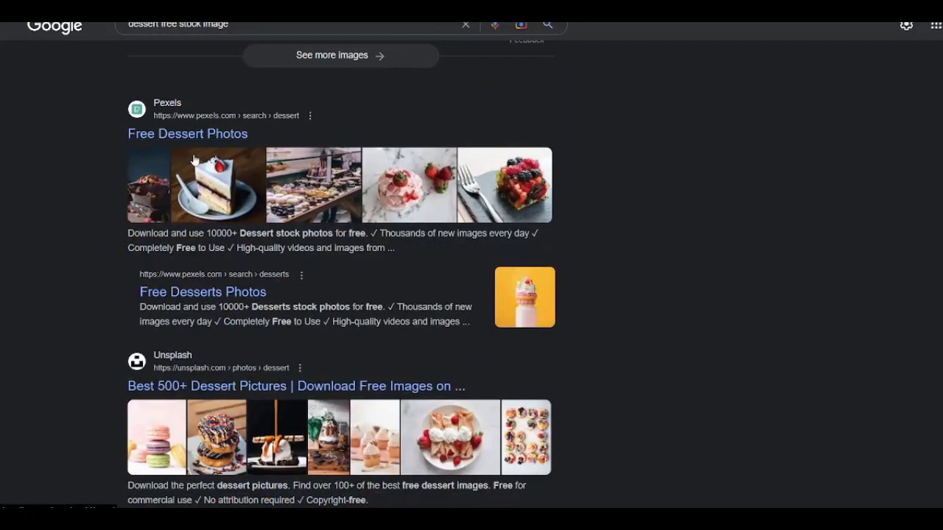
{"action": "left_click", "coordinate": [205, 135]}
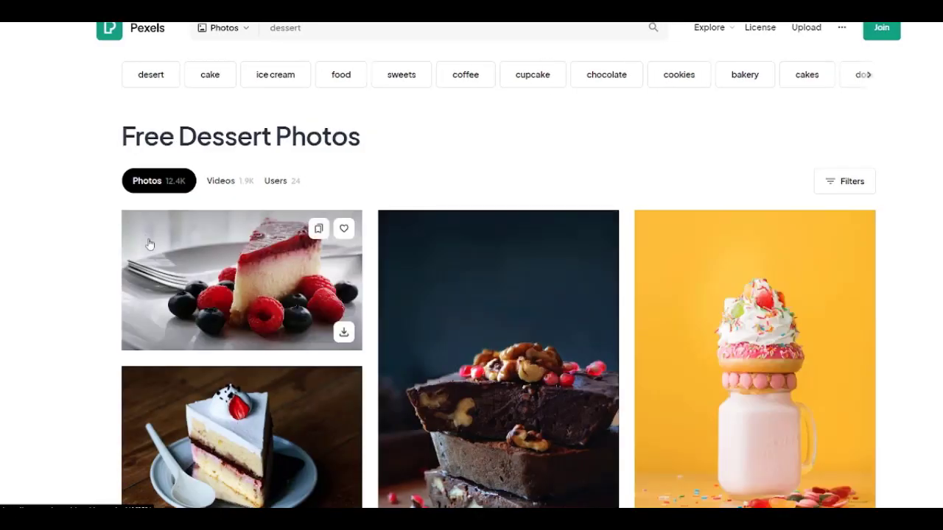
Open the cheesecake photo with raspberries and blueberries and download it in the Small 640x373 size
{"action": "scroll", "coordinate": [184, 266], "scroll_direction": "down", "scroll_amount": 4}
{"action": "scroll", "coordinate": [280, 148], "scroll_direction": "up", "scroll_amount": 1}
{"action": "scroll", "coordinate": [232, 191], "scroll_direction": "up", "scroll_amount": 2}
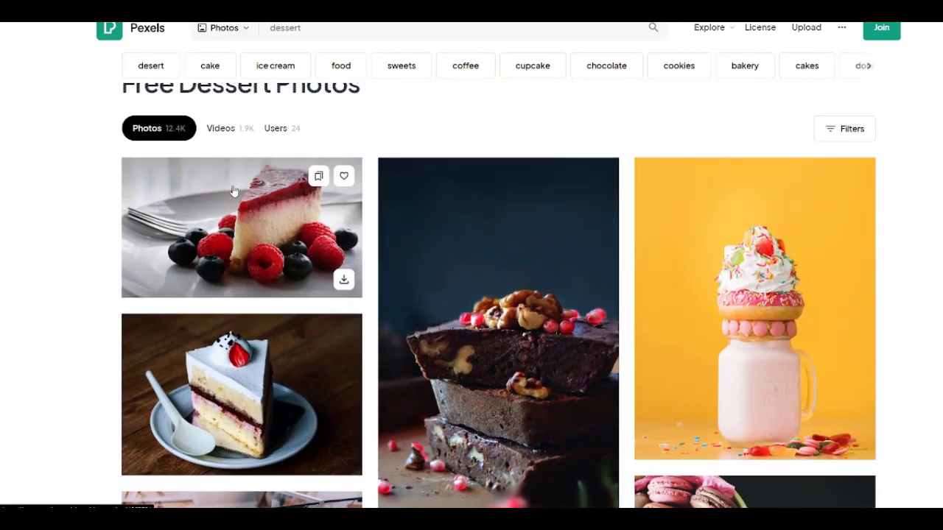
{"action": "left_click", "coordinate": [233, 190]}
{"action": "left_click", "coordinate": [898, 61]}
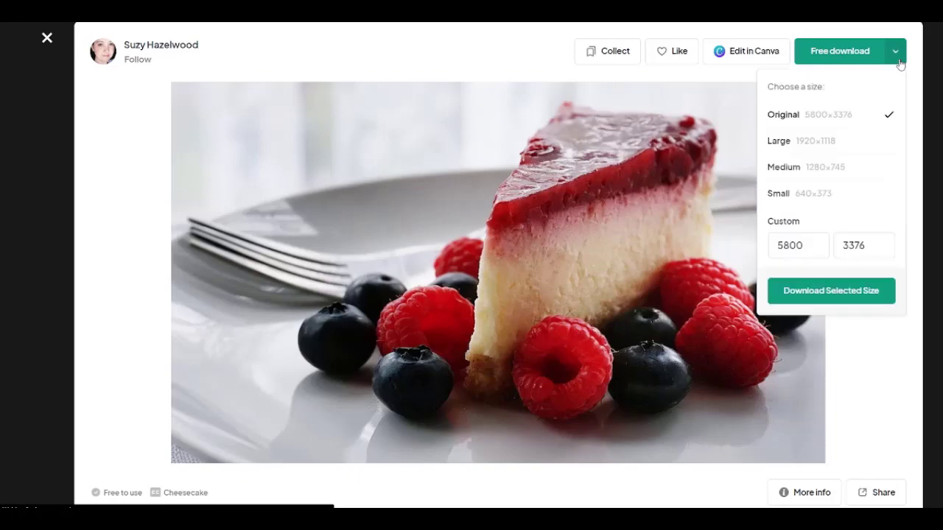
{"action": "left_click", "coordinate": [800, 192]}
{"action": "left_click", "coordinate": [941, 33]}
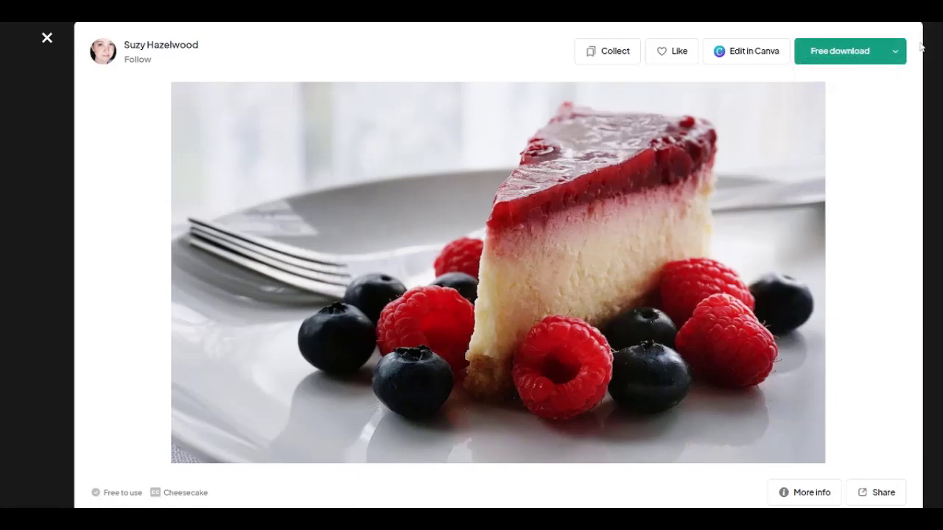
{"action": "left_click", "coordinate": [899, 53]}
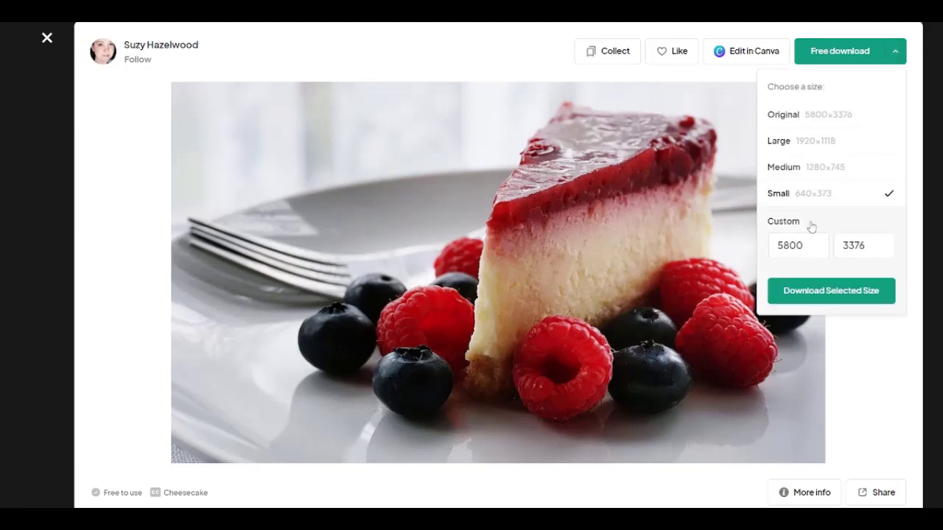
{"action": "left_click", "coordinate": [807, 292]}
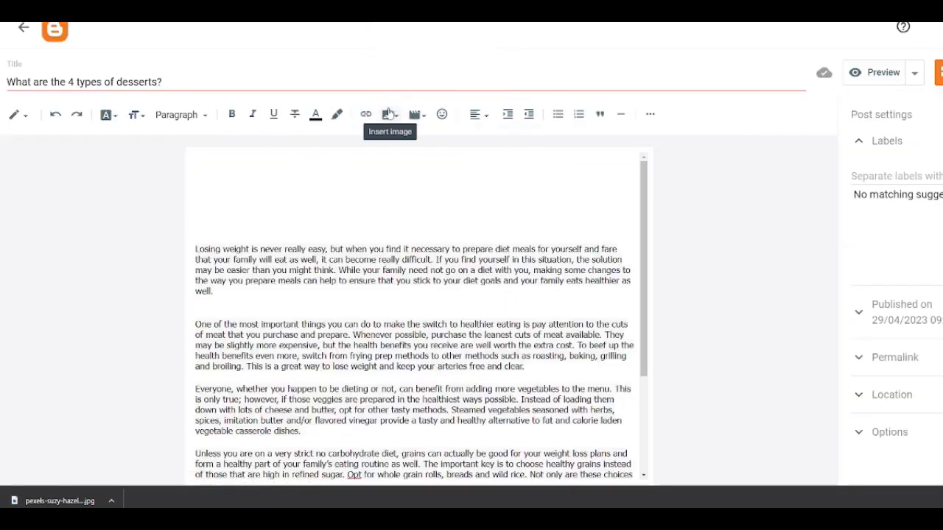
Start inserting an image by URL in the post and copy the image address of the cheesecake photo on Pexels
{"action": "left_click", "coordinate": [386, 119]}
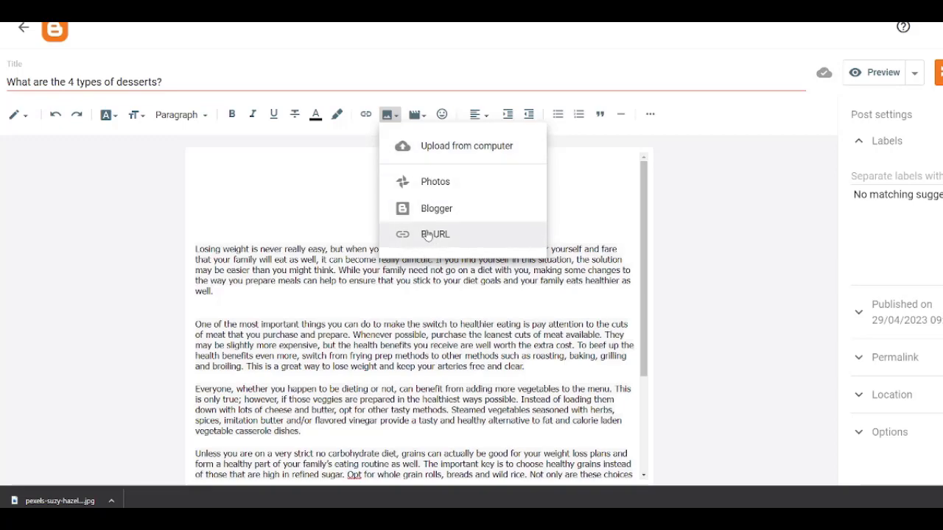
{"action": "left_click", "coordinate": [428, 235]}
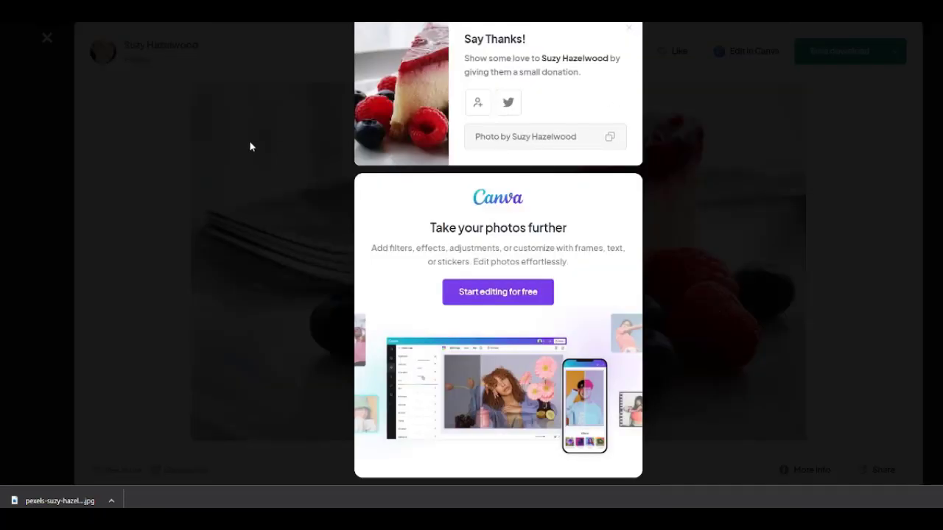
{"action": "left_click", "coordinate": [250, 147]}
{"action": "right_click", "coordinate": [426, 214]}
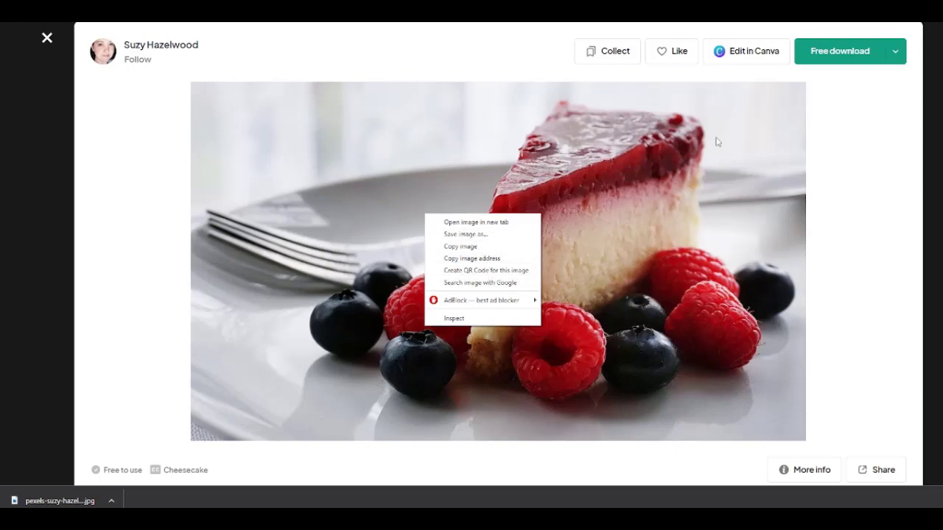
{"action": "left_click", "coordinate": [459, 257]}
{"action": "right_click", "coordinate": [520, 190]}
{"action": "left_click", "coordinate": [559, 234]}
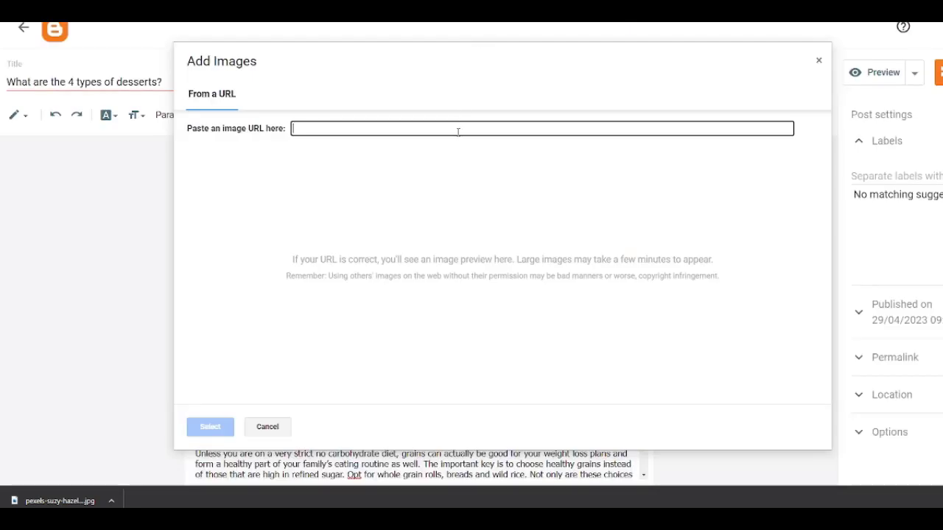
Insert the cheesecake photo above the article from the copied image address and set its size to Medium
{"action": "right_click", "coordinate": [458, 132]}
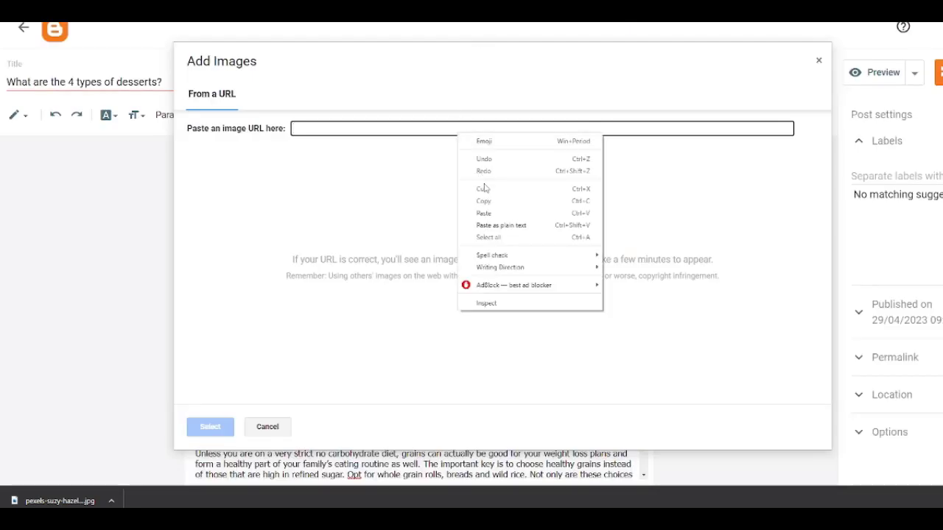
{"action": "left_click", "coordinate": [525, 227]}
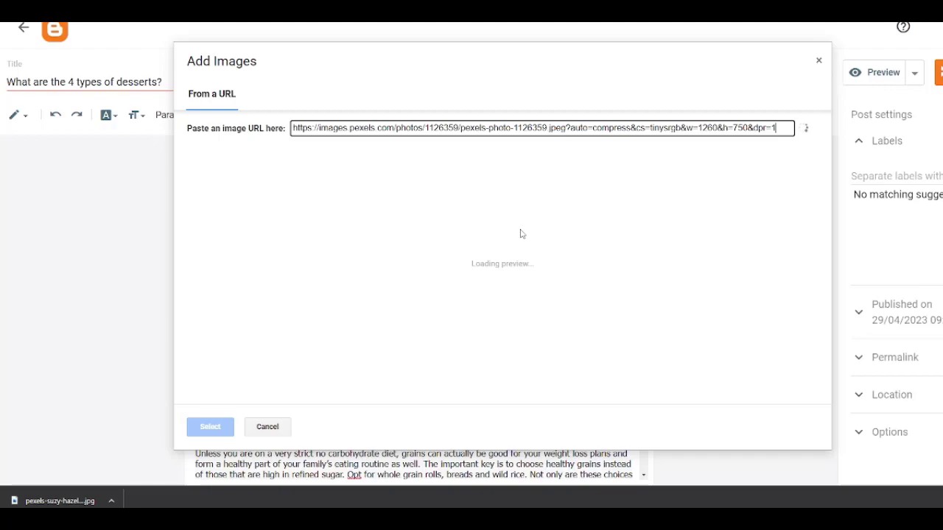
{"action": "left_click", "coordinate": [210, 427]}
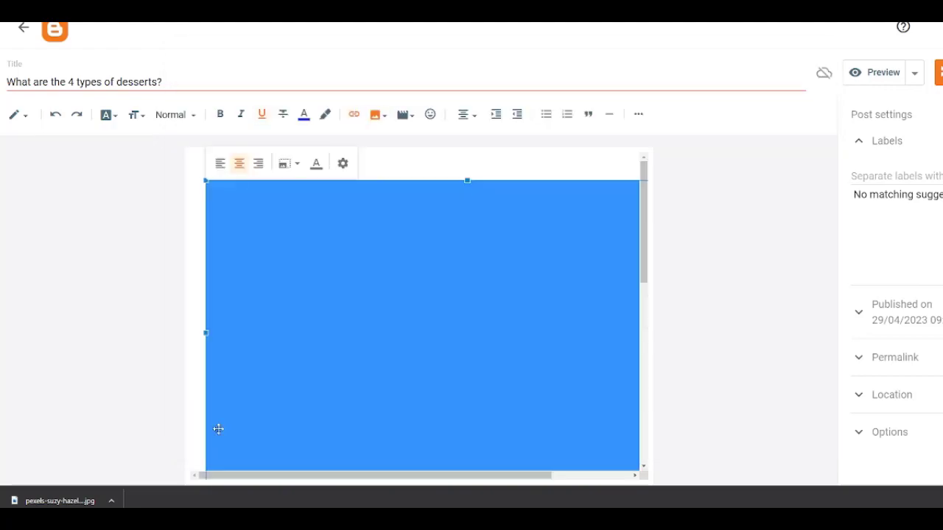
{"action": "left_click", "coordinate": [288, 165]}
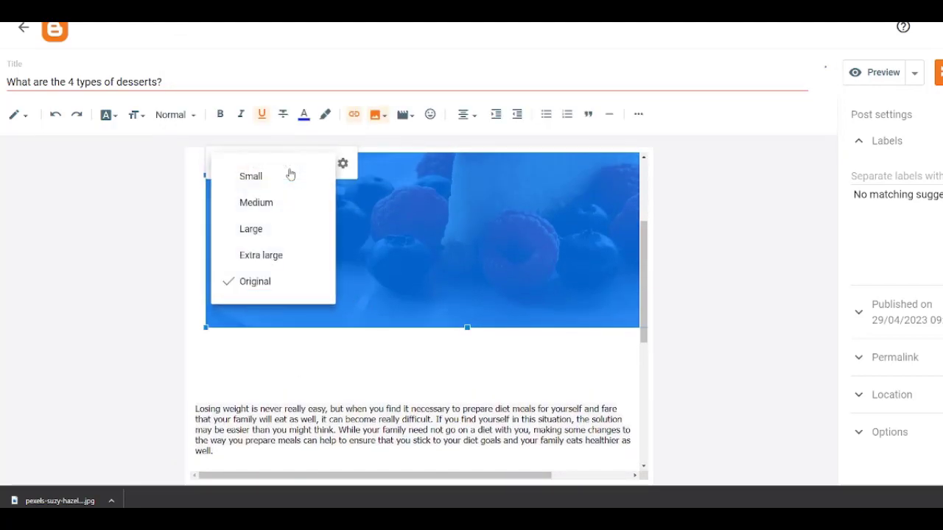
{"action": "left_click", "coordinate": [257, 207]}
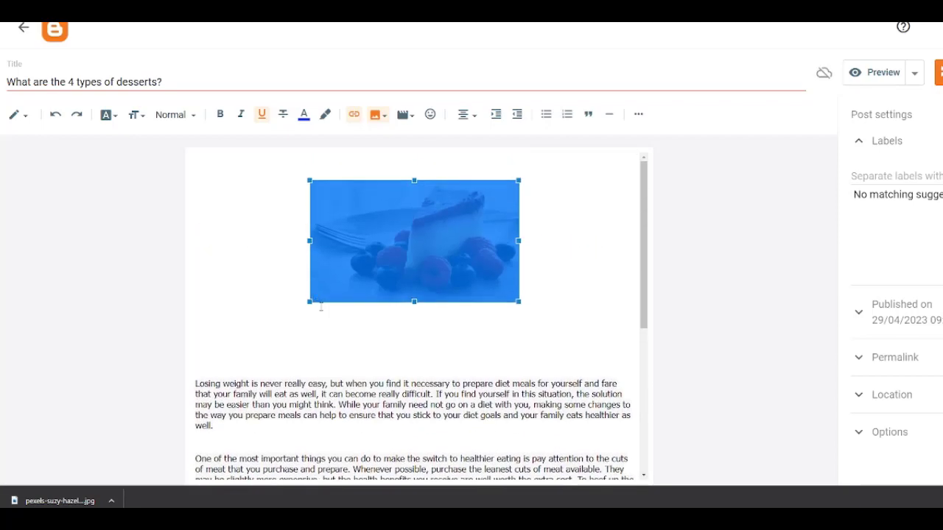
Delete the blank lines between the cheesecake photo and the first paragraph of the post
{"action": "left_click", "coordinate": [264, 367]}
{"action": "key", "text": "BackSpace"}
{"action": "key", "text": "BackSpace"}
{"action": "key", "text": "BackSpace"}
{"action": "key", "text": "BackSpace"}
{"action": "key", "text": "BackSpace"}
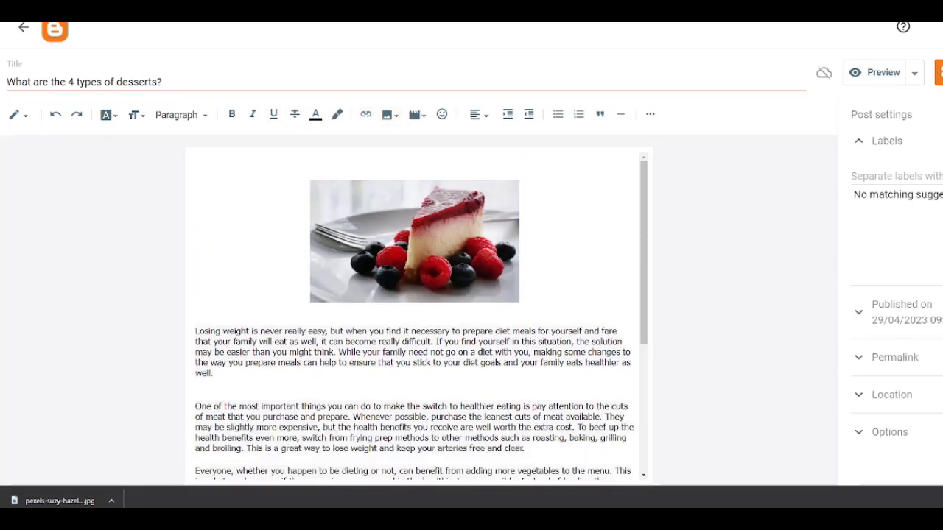
Publish the post "What are the 4 types of desserts?" and view the live blog
{"action": "left_click", "coordinate": [939, 72]}
{"action": "left_click", "coordinate": [537, 286]}
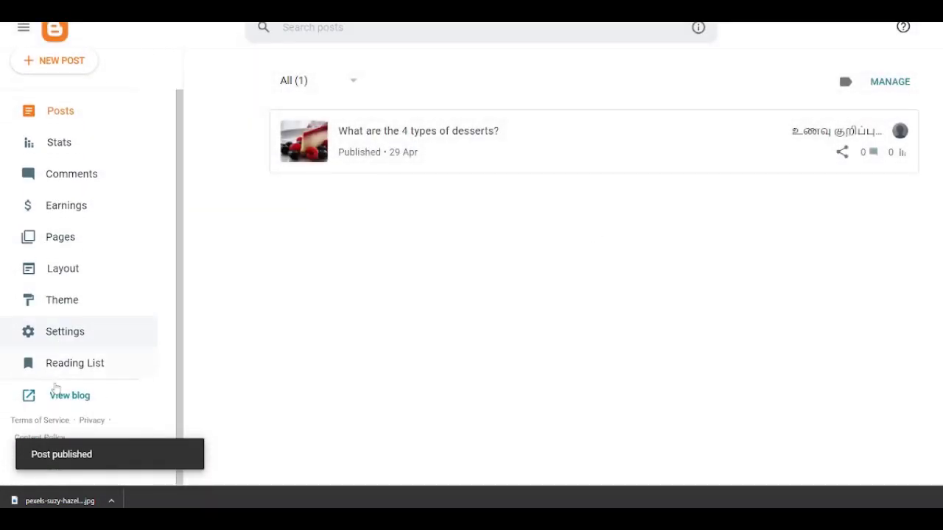
{"action": "left_click", "coordinate": [60, 397]}
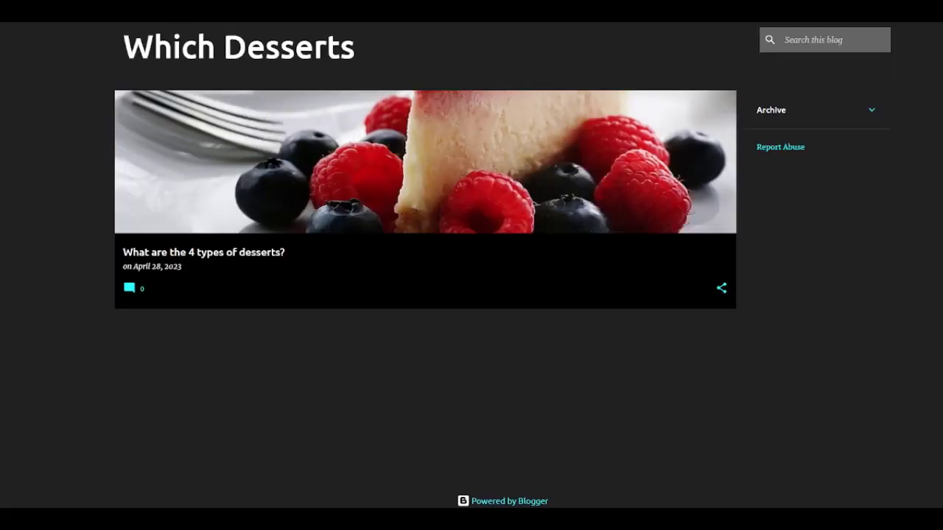
Return to the Blogger dashboard and open the description in the blog's settings for editing
{"action": "key", "text": "ctrl+shift+Tab"}
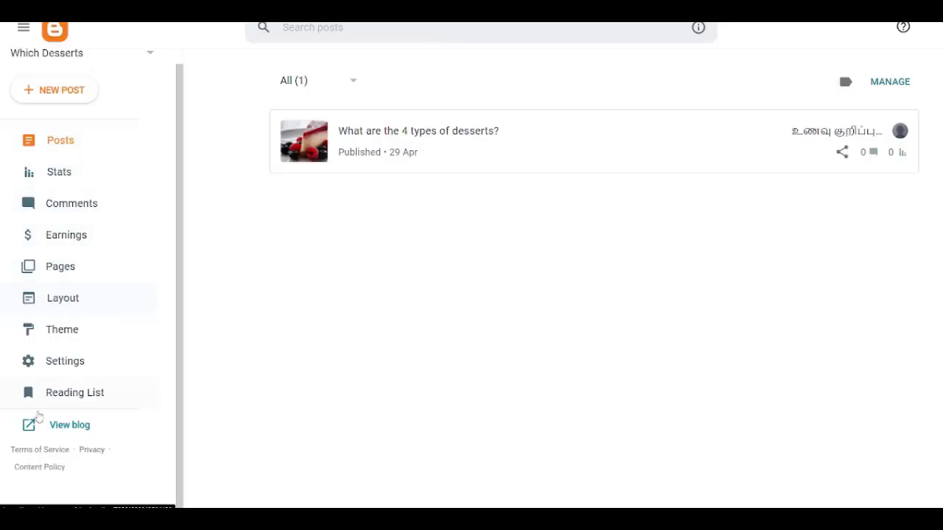
{"action": "left_click", "coordinate": [34, 367]}
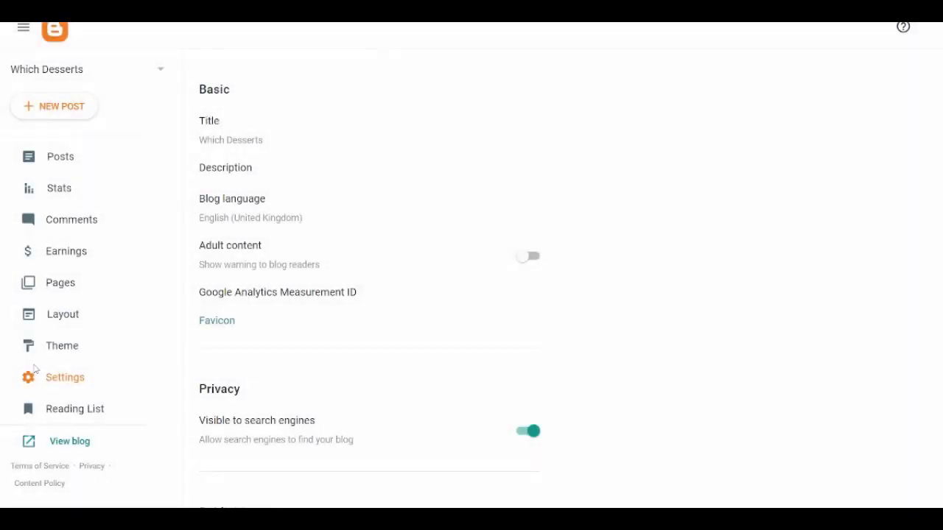
{"action": "left_click", "coordinate": [231, 168]}
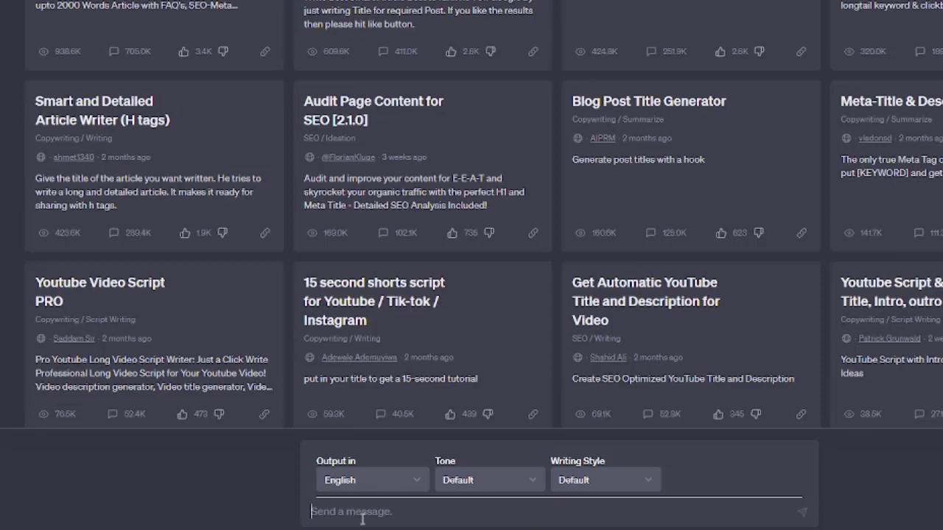
{"action": "type", "text": "wrie t"}
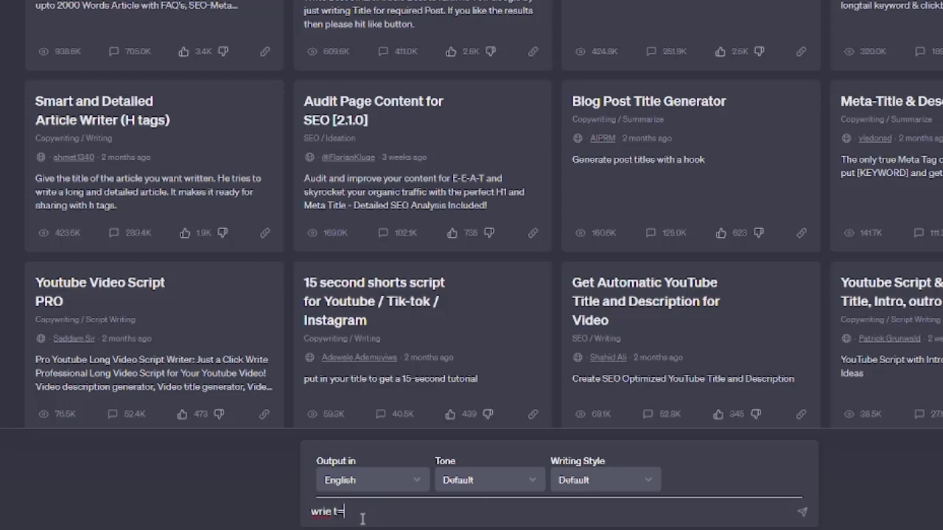
{"action": "key", "text": "ctrl+a"}
{"action": "type", "text": "blogger"}
{"action": "key", "text": "BackSpace"}
{"action": "key", "text": "BackSpace"}
{"action": "key", "text": "BackSpace"}
{"action": "key", "text": "BackSpace"}
{"action": "key", "text": "BackSpace"}
{"action": "key", "text": "BackSpace"}
{"action": "key", "text": "BackSpace"}
{"action": "key", "text": "BackSpace"}
Send ChatGPT the prompt "write an seo optimized description for blogger [Which Desserts]"
{"action": "type", "text": "write an seo opt"}
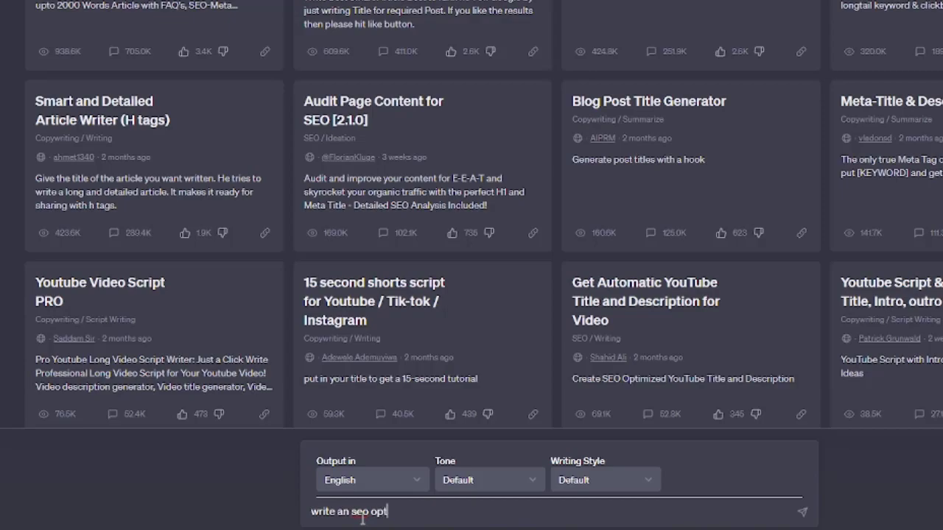
{"action": "type", "text": "mimizefd"}
{"action": "type", "text": "s"}
{"action": "type", "text": "descr"}
{"action": "type", "text": "ip"}
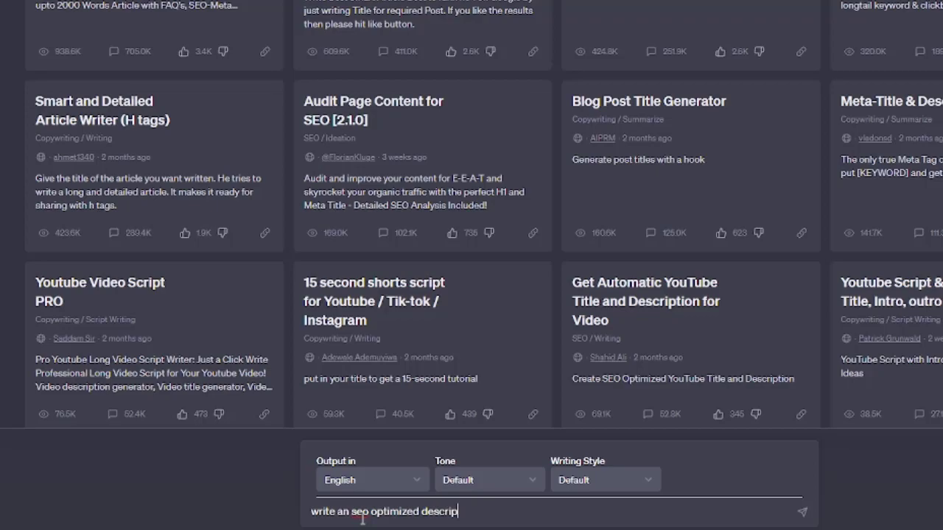
{"action": "type", "text": "utio"}
{"action": "type", "text": "logger"}
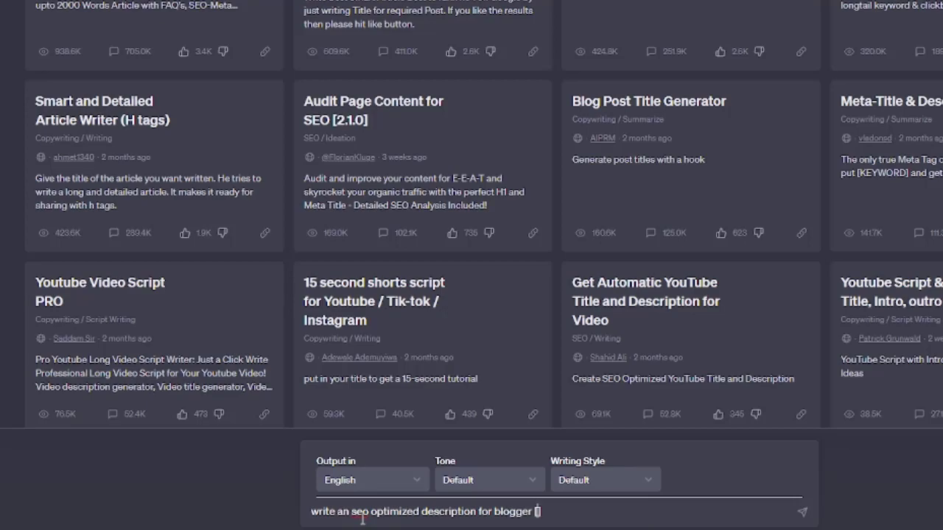
{"action": "type", "text": "[Whiyt"}
{"action": "key", "text": "BackSpace"}
{"action": "key", "text": "BackSpace"}
{"action": "type", "text": "ch Desserts"}
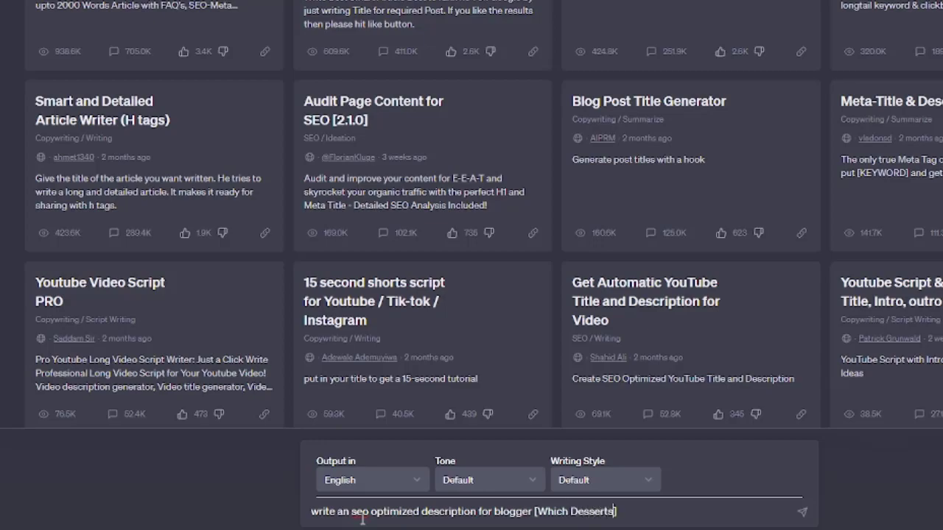
{"action": "key", "text": "Left"}
{"action": "key", "text": "Left"}
{"action": "key", "text": "Left"}
{"action": "key", "text": "Left"}
{"action": "key", "text": "Left"}
{"action": "key", "text": "Return"}
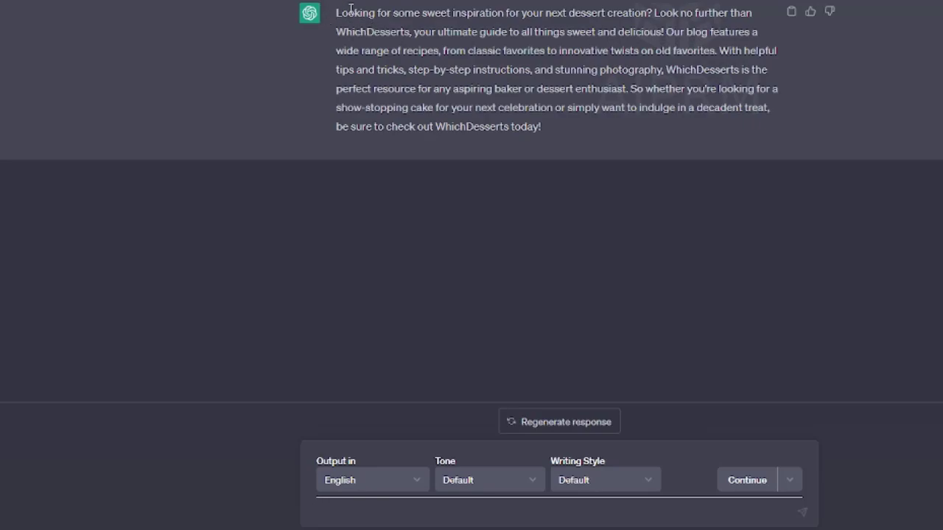
Copy the generated description from ChatGPT, paste it as the blog description in the Blogger settings and save it
{"action": "left_click_drag", "start_coordinate": [331, 13], "coordinate": [587, 131]}
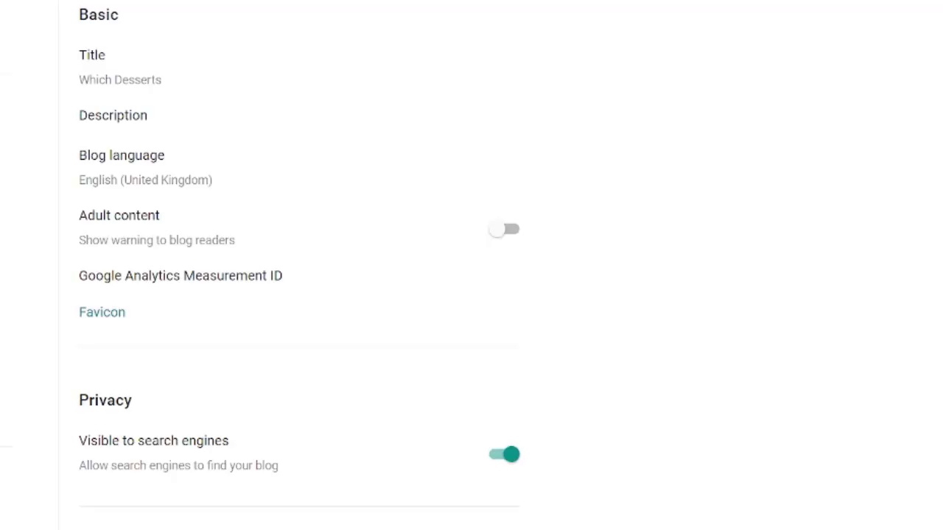
{"action": "left_click", "coordinate": [174, 118]}
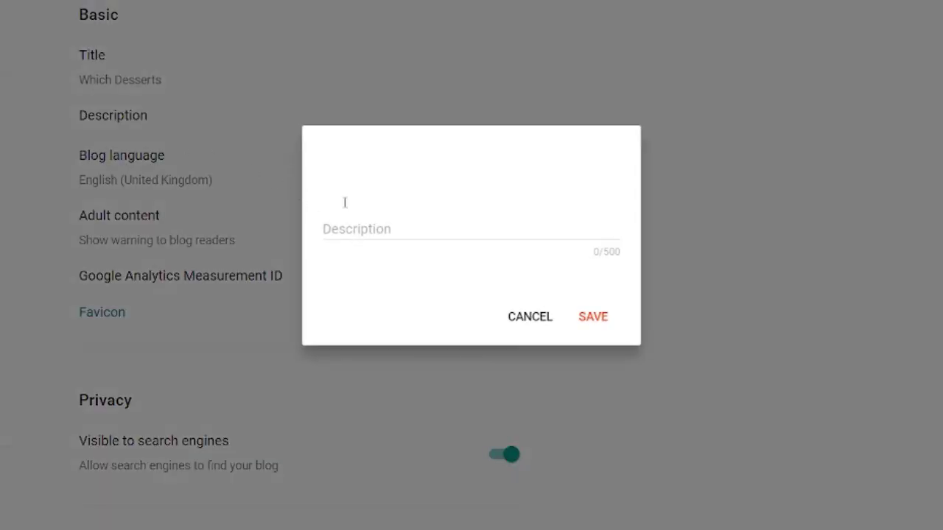
{"action": "key", "text": "ctrl+v"}
{"action": "scroll", "coordinate": [522, 263], "scroll_direction": "up", "scroll_amount": 5}
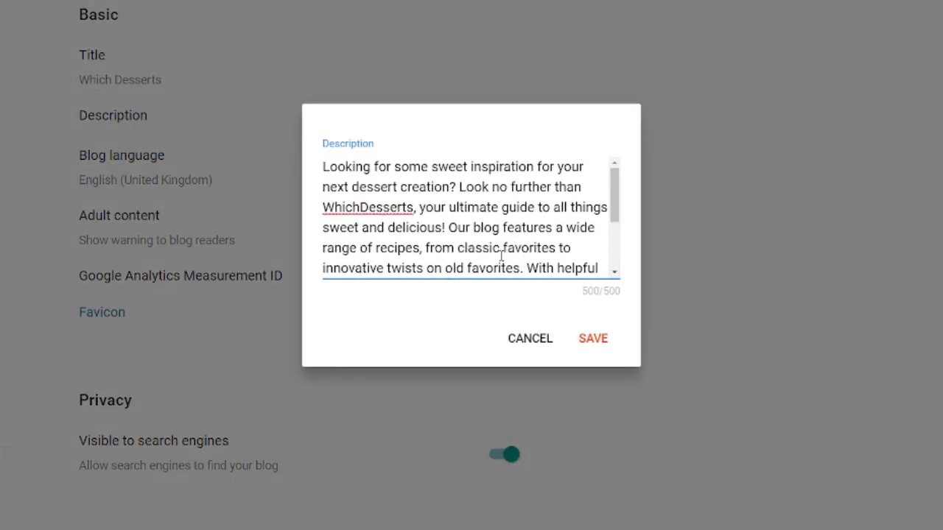
{"action": "scroll", "coordinate": [530, 236], "scroll_direction": "down", "scroll_amount": 3}
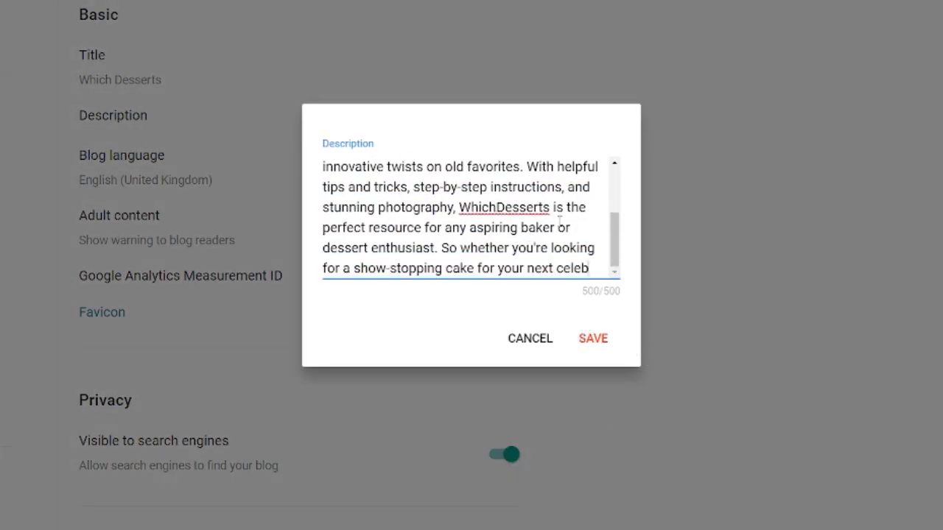
{"action": "left_click", "coordinate": [593, 339]}
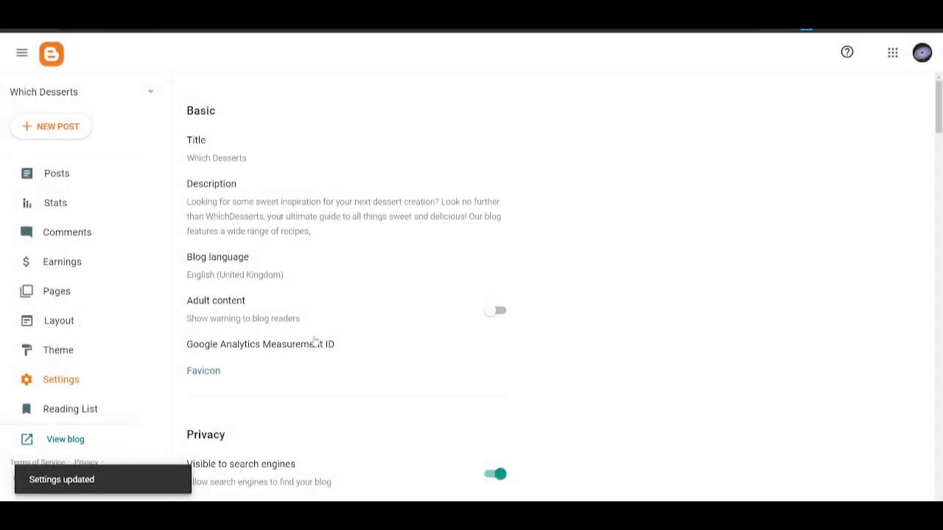
Open the favicon configuration page from the blog's settings
{"action": "scroll", "coordinate": [310, 438], "scroll_direction": "down", "scroll_amount": 3}
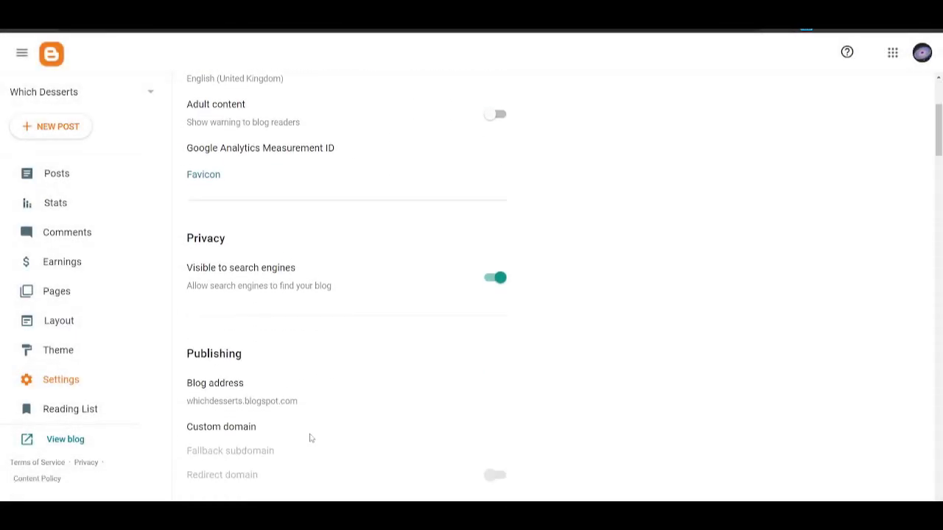
{"action": "left_click", "coordinate": [218, 175]}
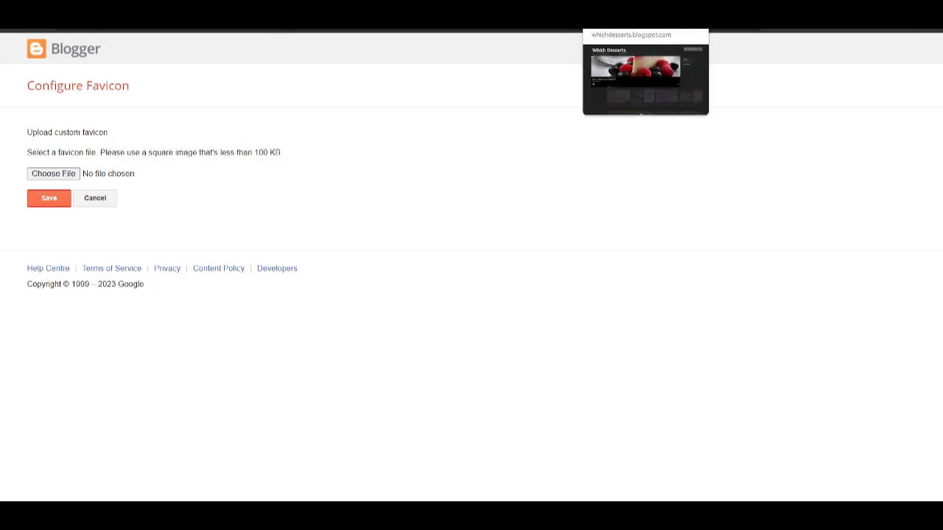
Search Google for "favicon generator" in the blog preview's browser tab and open the favicon.io site
{"action": "left_click", "coordinate": [626, 7]}
{"action": "left_click", "coordinate": [281, 25]}
{"action": "type", "text": "b"}
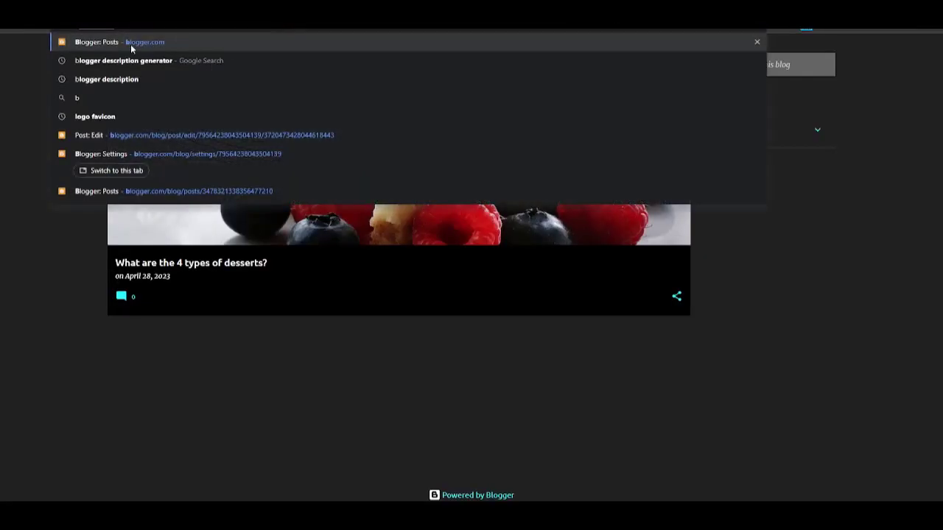
{"action": "left_click", "coordinate": [155, 95]}
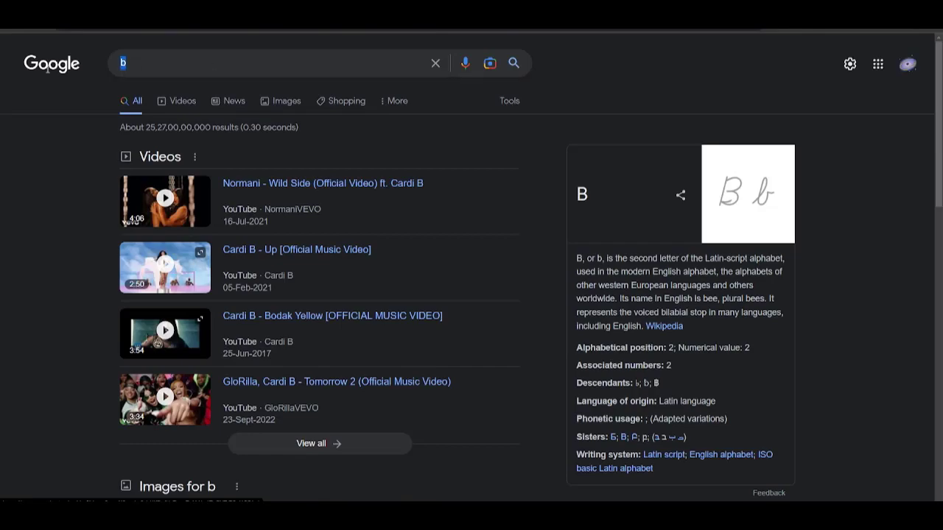
{"action": "type", "text": "favi"}
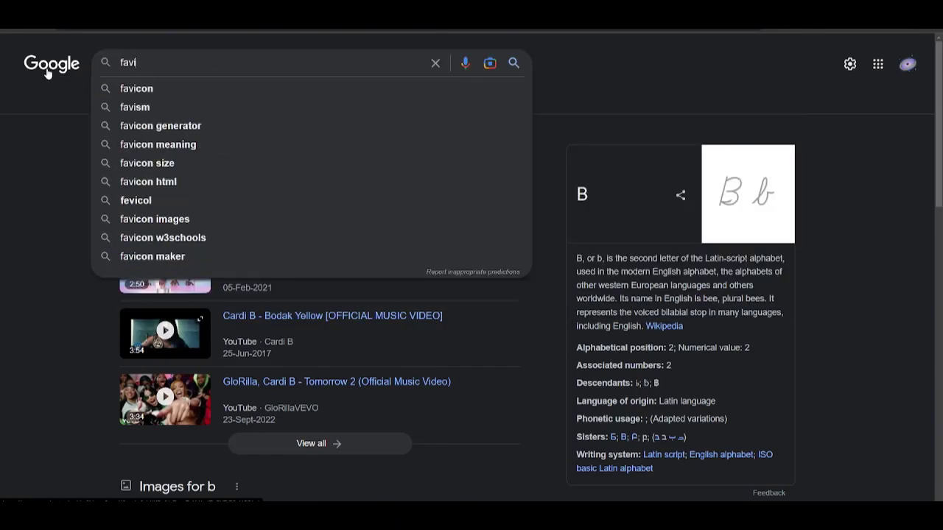
{"action": "type", "text": "con"}
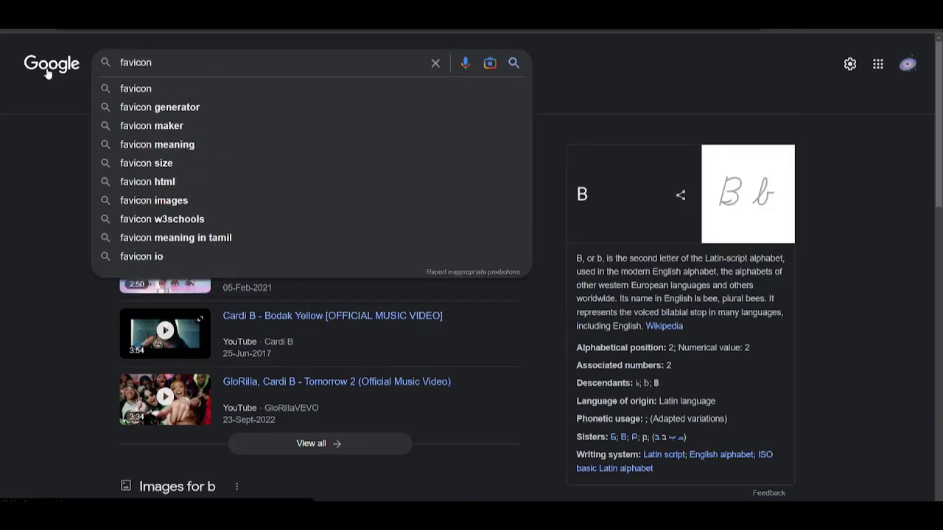
{"action": "key", "text": "Down"}
{"action": "key", "text": "Down"}
{"action": "key", "text": "Return"}
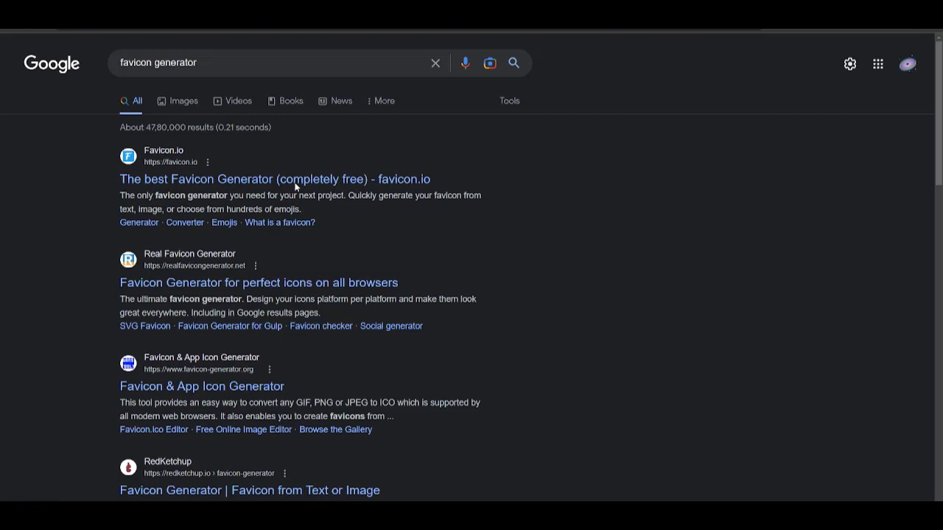
{"action": "left_click", "coordinate": [349, 179]}
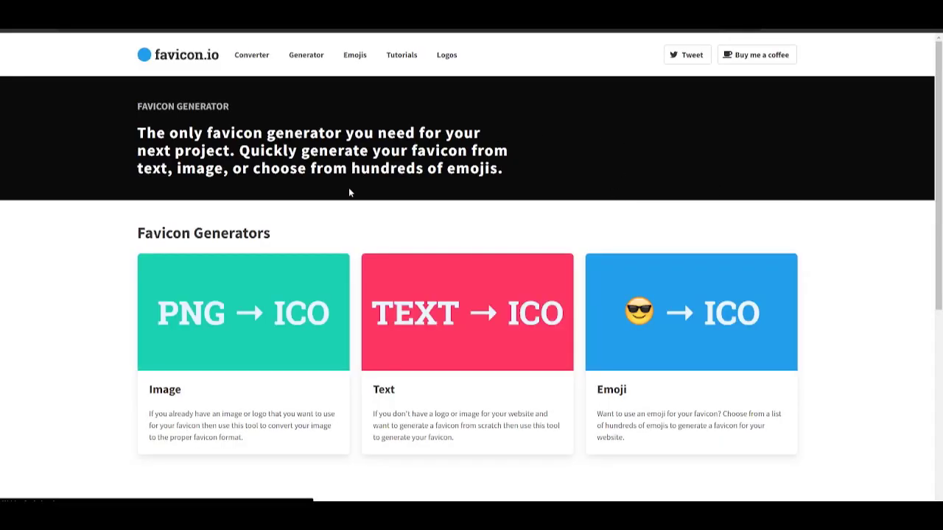
{"action": "scroll", "coordinate": [516, 291], "scroll_direction": "down", "scroll_amount": 5}
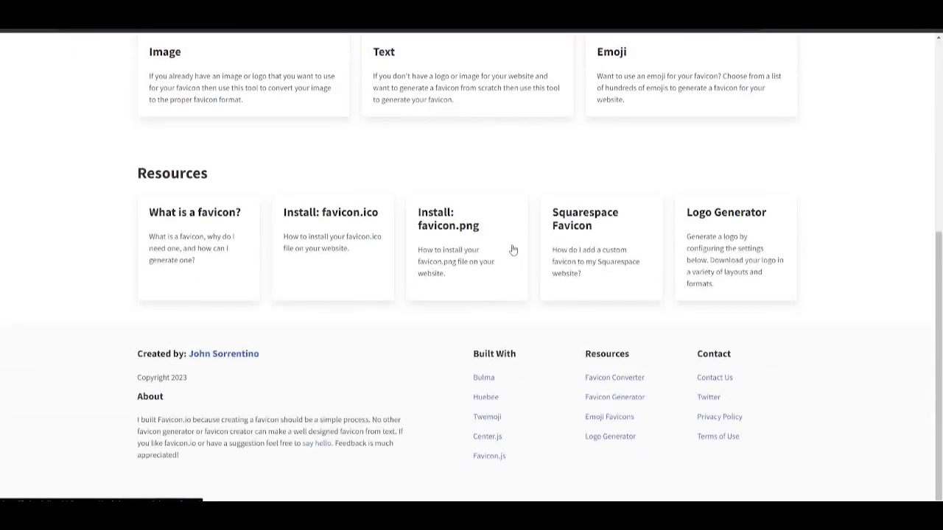
Search Google for "desserts favicon" in a new browser tab and open Flaticon's dessert icons page
{"action": "scroll", "coordinate": [513, 263], "scroll_direction": "up", "scroll_amount": 4}
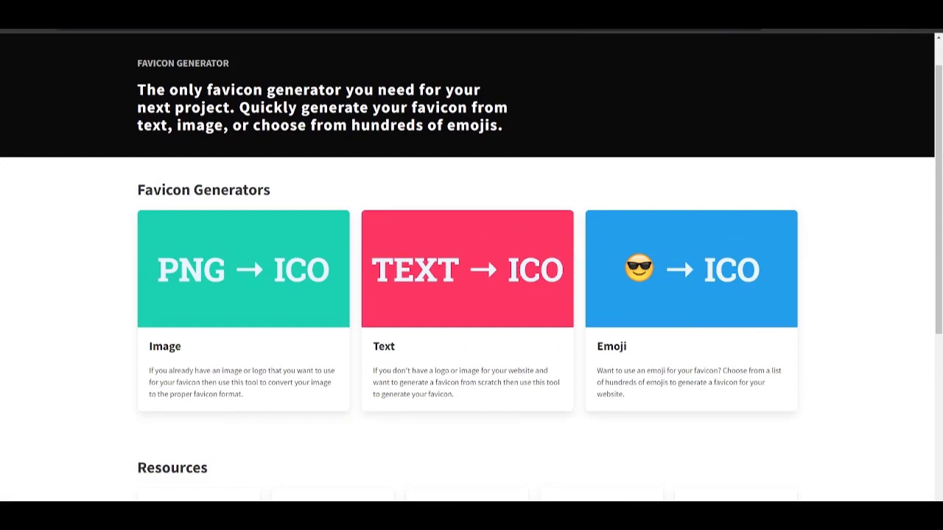
{"action": "key", "text": "ctrl+t"}
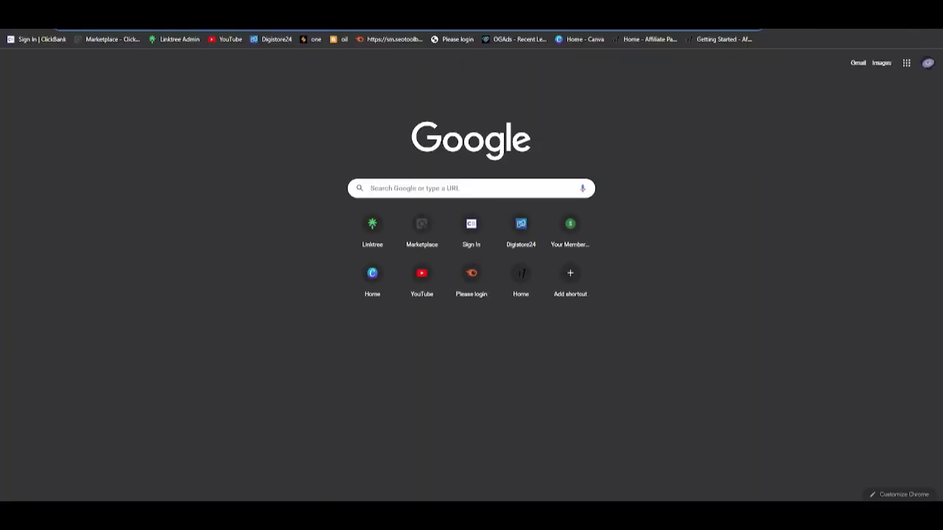
{"action": "type", "text": "desserts f"}
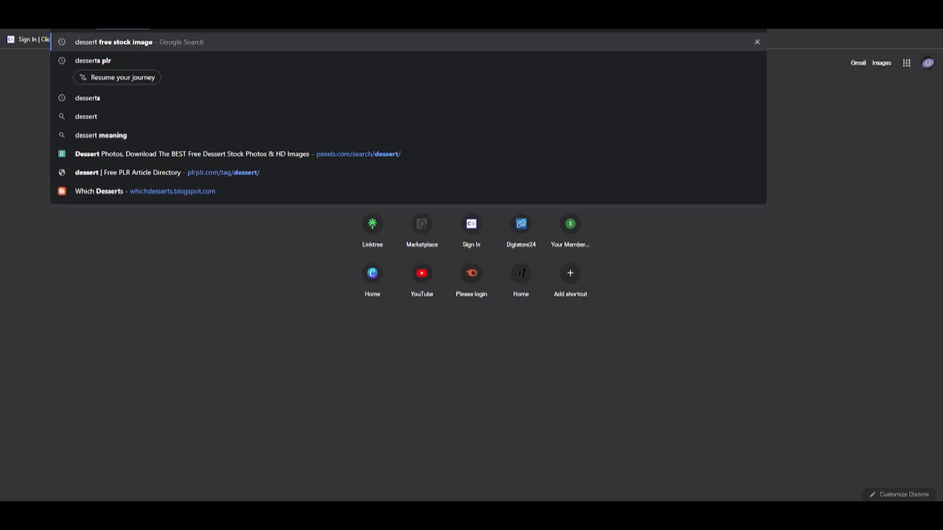
{"action": "type", "text": "avicon"}
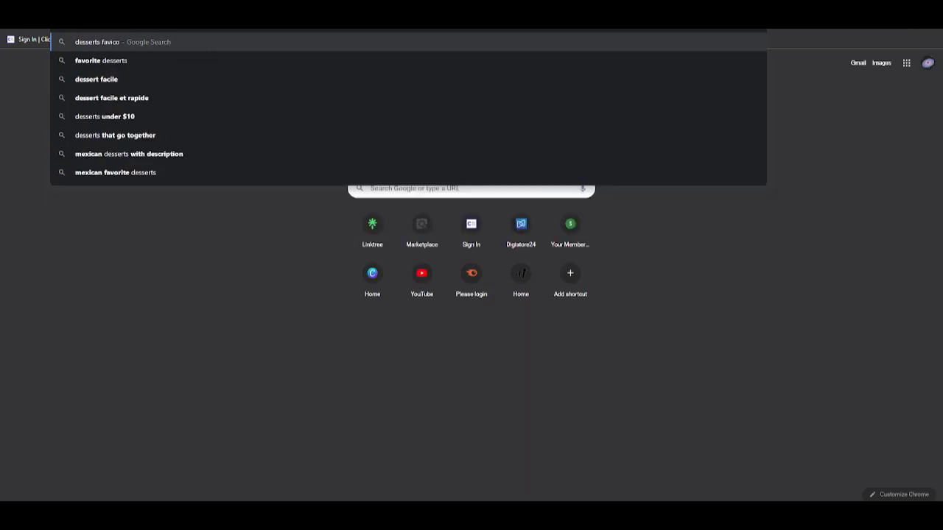
{"action": "key", "text": "Return"}
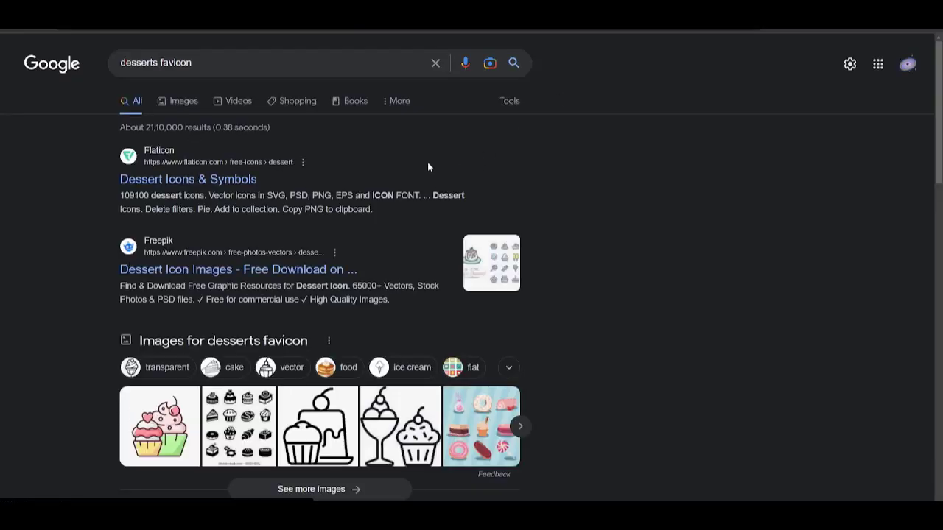
{"action": "left_click", "coordinate": [136, 180]}
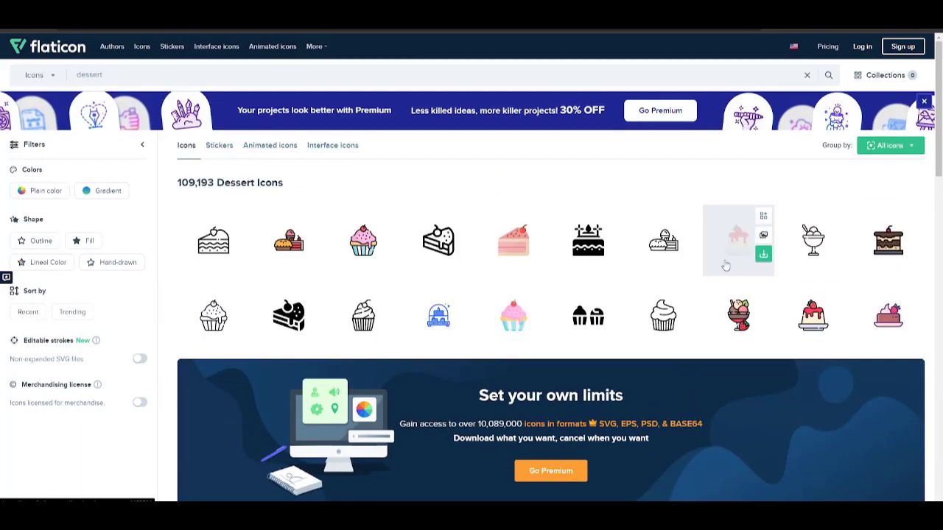
Download the round teal dessert icon from Flaticon as a free PNG
{"action": "scroll", "coordinate": [218, 413], "scroll_direction": "down", "scroll_amount": 4}
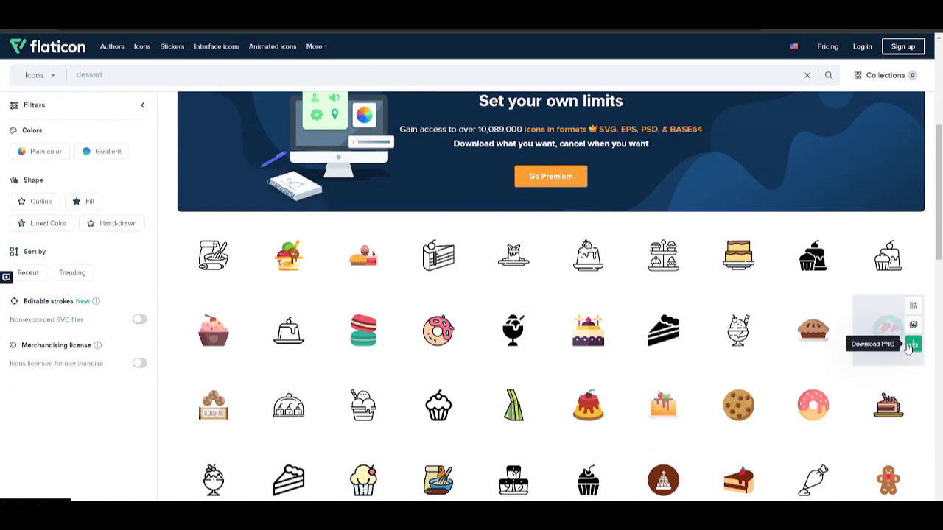
{"action": "left_click", "coordinate": [913, 343]}
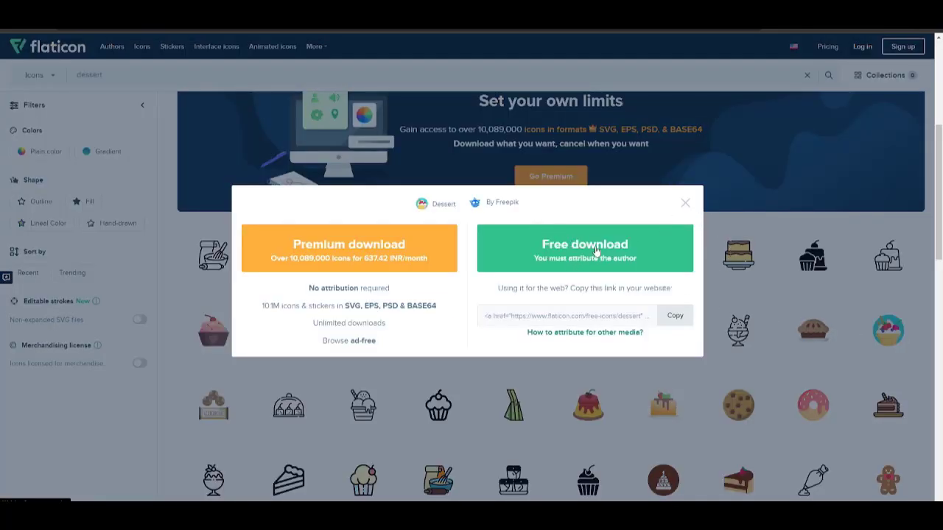
{"action": "left_click", "coordinate": [596, 251]}
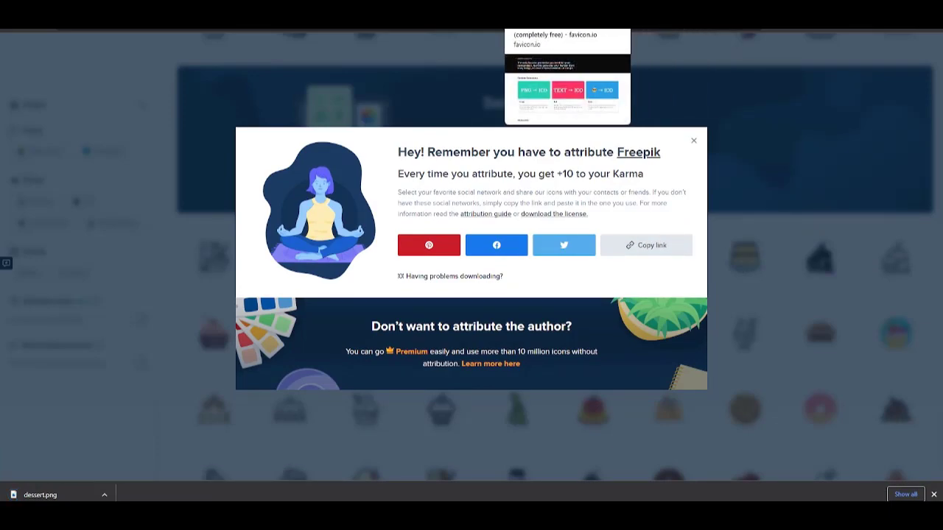
Upload dessert.png to favicon.io's image converter and download the generated favicon package
{"action": "left_click", "coordinate": [549, 10]}
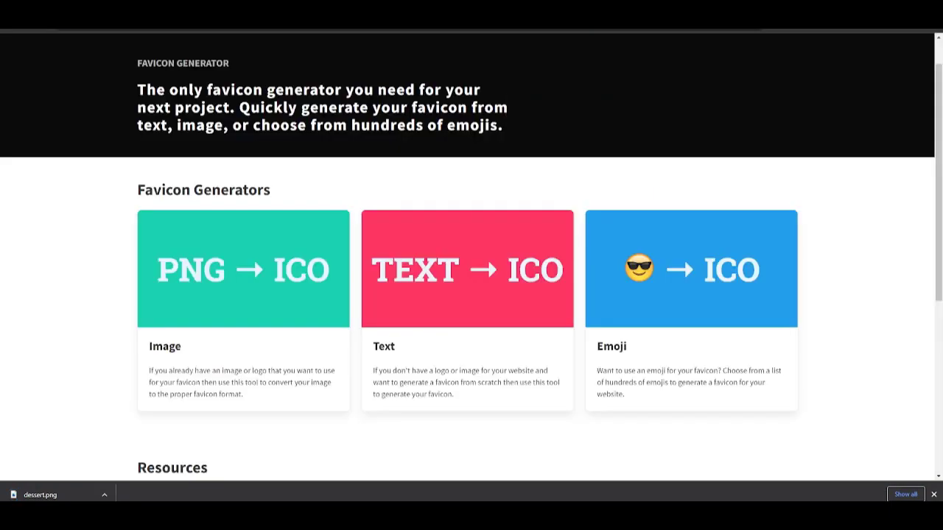
{"action": "left_click", "coordinate": [252, 289]}
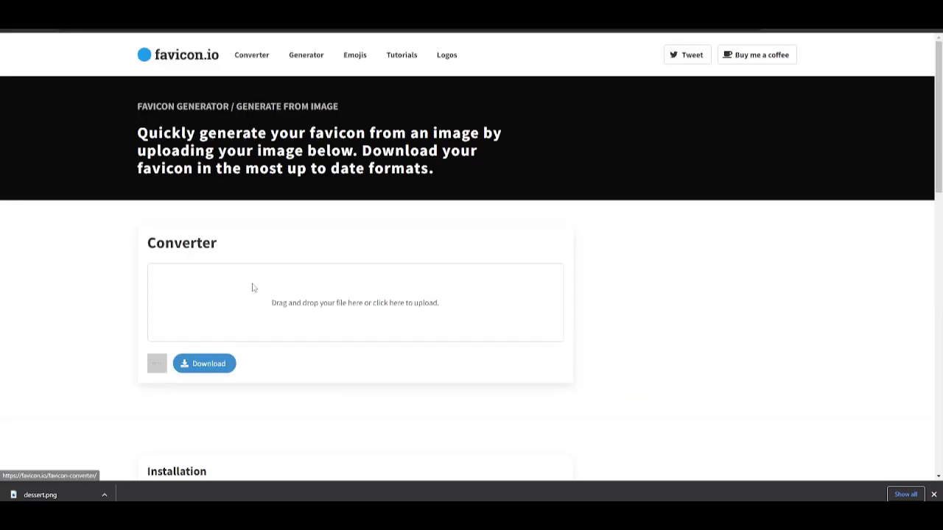
{"action": "left_click_drag", "start_coordinate": [13, 492], "coordinate": [270, 307]}
{"action": "left_click", "coordinate": [201, 365]}
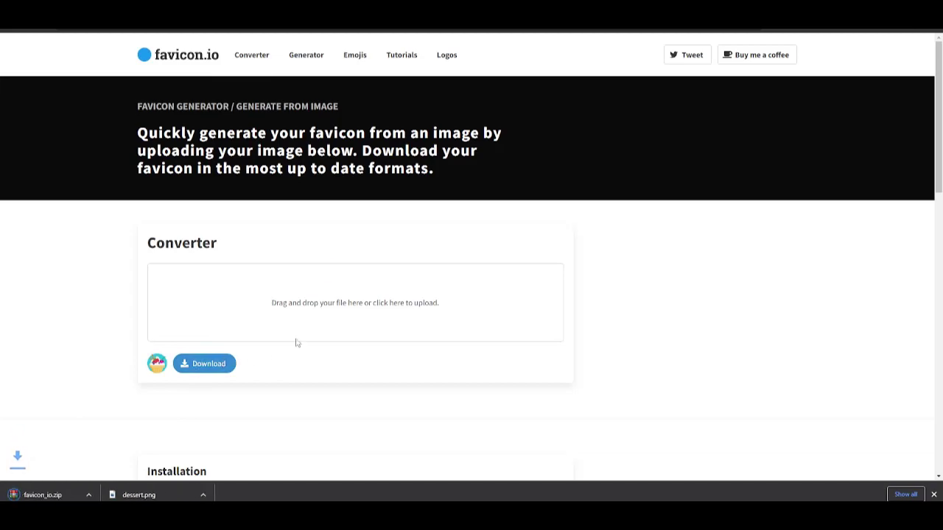
{"action": "scroll", "coordinate": [192, 396], "scroll_direction": "down", "scroll_amount": 4}
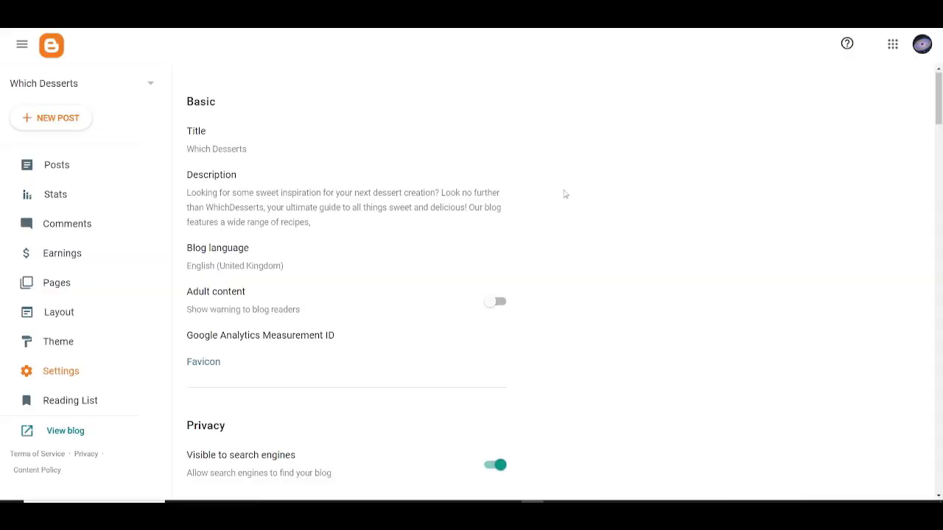
Enable the search description under the blog's meta tags settings and open the description for editing
{"action": "scroll", "coordinate": [562, 195], "scroll_direction": "down", "scroll_amount": 10}
{"action": "scroll", "coordinate": [557, 217], "scroll_direction": "up", "scroll_amount": 5}
{"action": "scroll", "coordinate": [557, 216], "scroll_direction": "down", "scroll_amount": 18}
{"action": "scroll", "coordinate": [434, 263], "scroll_direction": "down", "scroll_amount": 1}
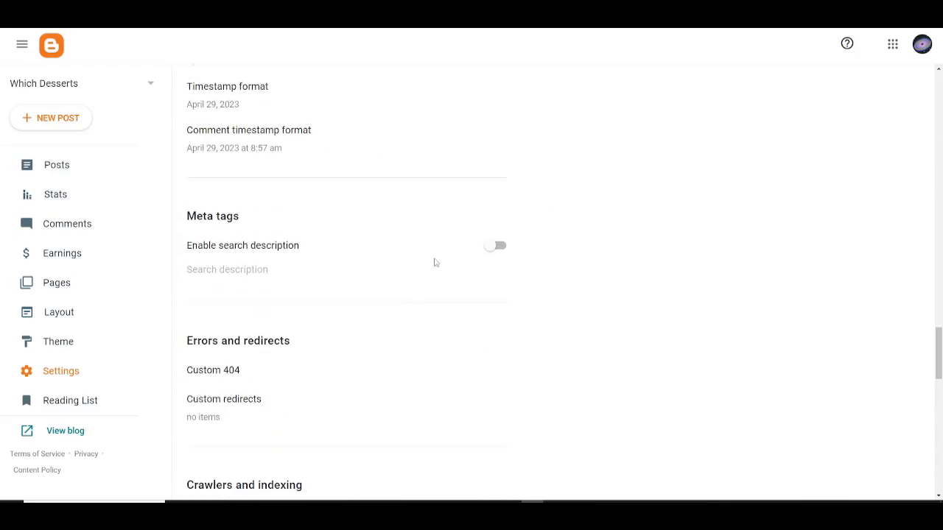
{"action": "left_click", "coordinate": [500, 246]}
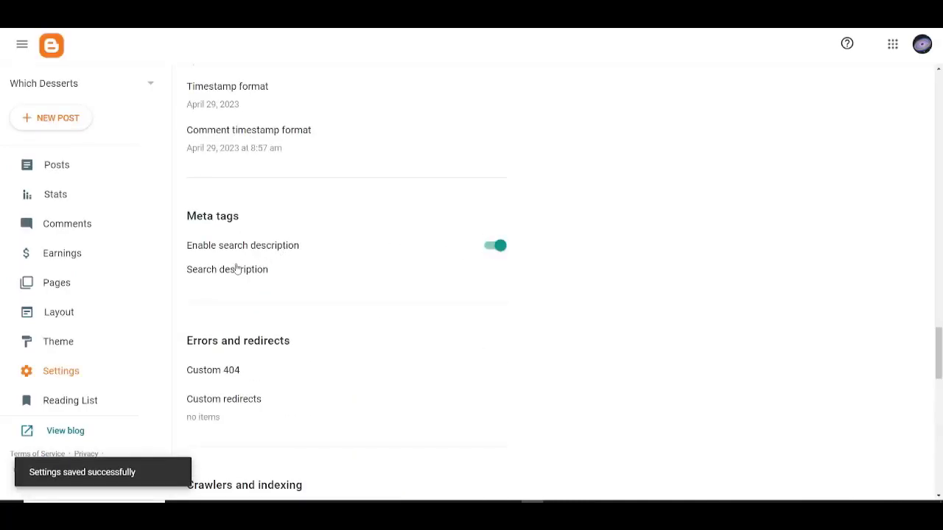
{"action": "left_click", "coordinate": [215, 267]}
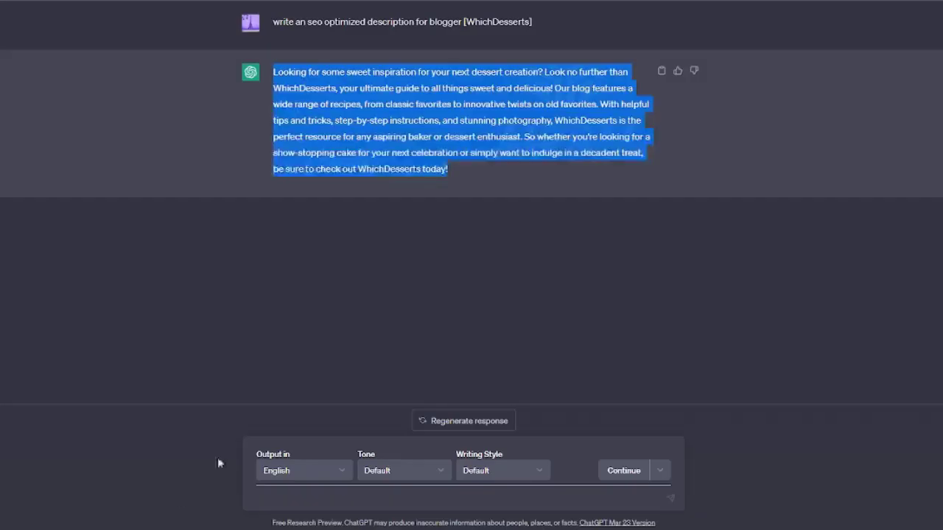
Reuse the earlier ChatGPT prompt with "search" added and send "write an seo optimized search description for blogger [WhichDesserts]"
{"action": "left_click_drag", "start_coordinate": [272, 22], "coordinate": [544, 11]}
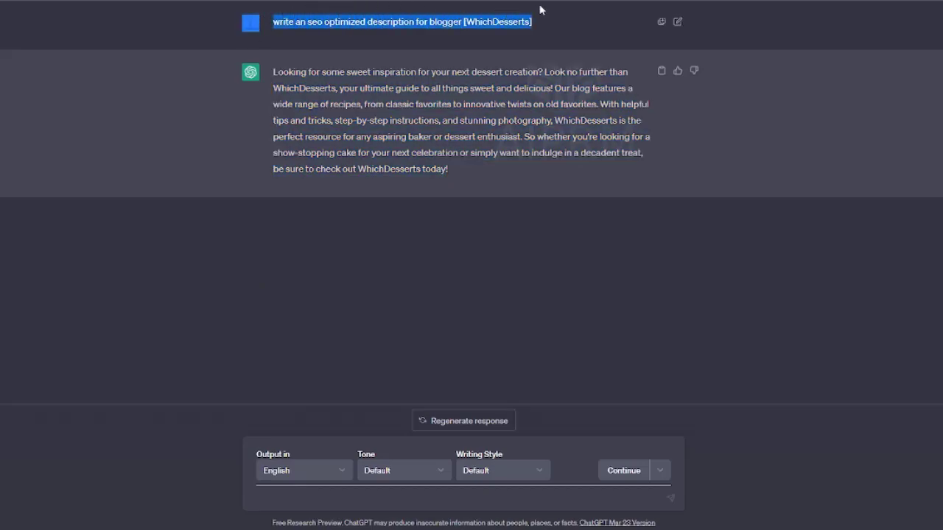
{"action": "left_click", "coordinate": [330, 495]}
{"action": "type", "text": "User write an seo optimized description for blogger [WhichDesserts]"}
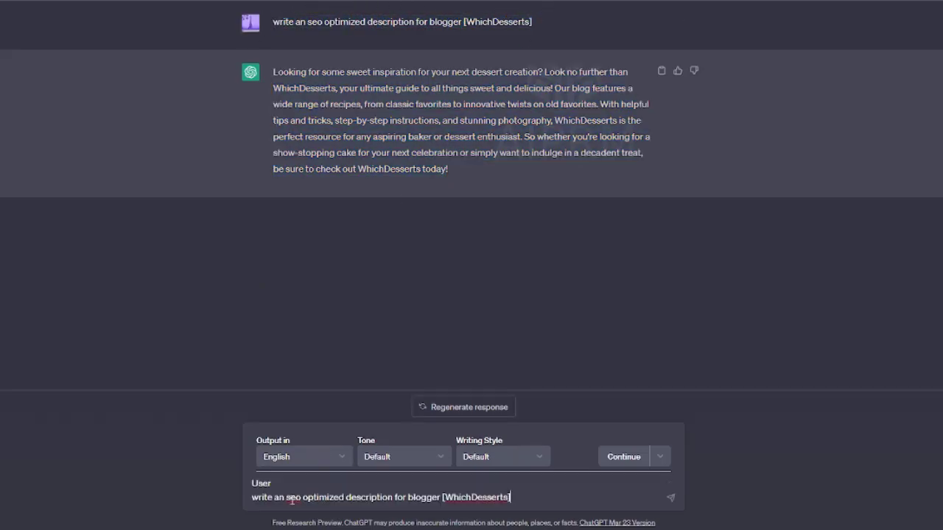
{"action": "left_click_drag", "start_coordinate": [289, 485], "coordinate": [231, 486]}
{"action": "key", "text": "BackSpace"}
{"action": "key", "text": "BackSpace"}
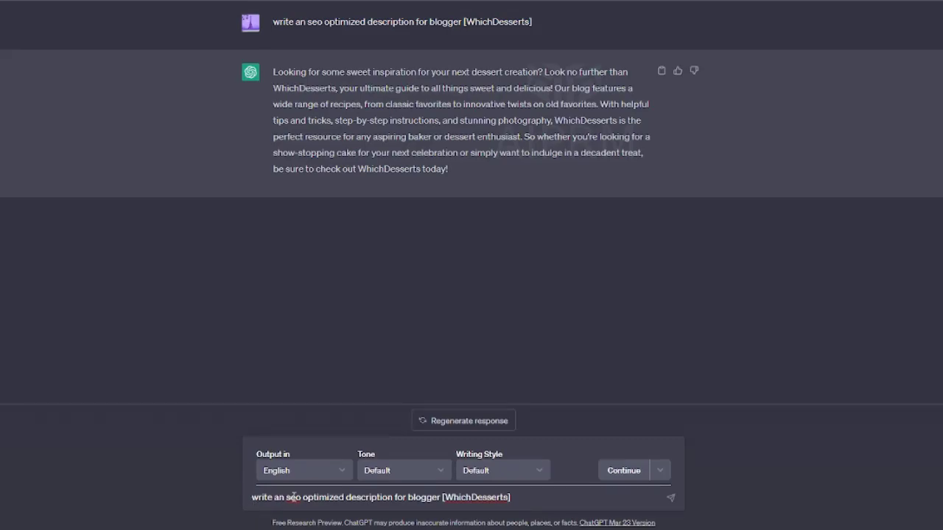
{"action": "left_click", "coordinate": [346, 497]}
{"action": "type", "text": "search"}
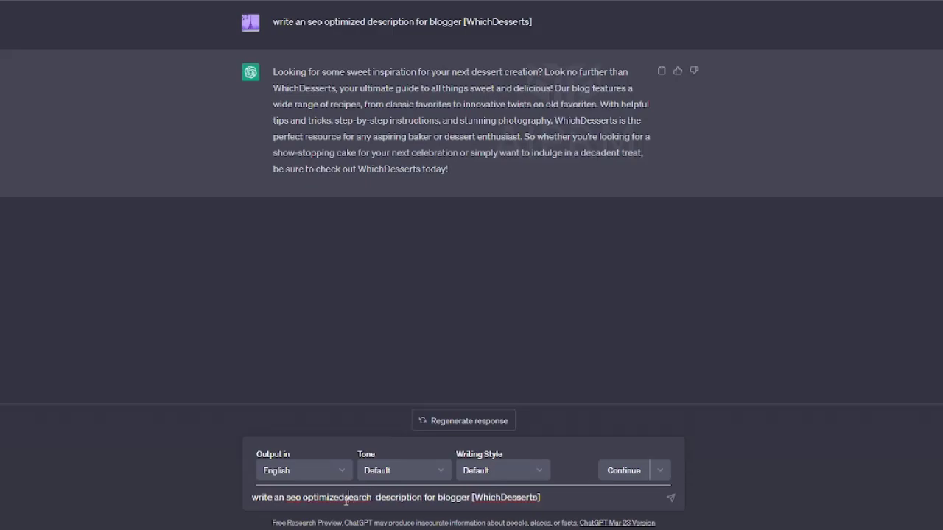
{"action": "key", "text": "Return"}
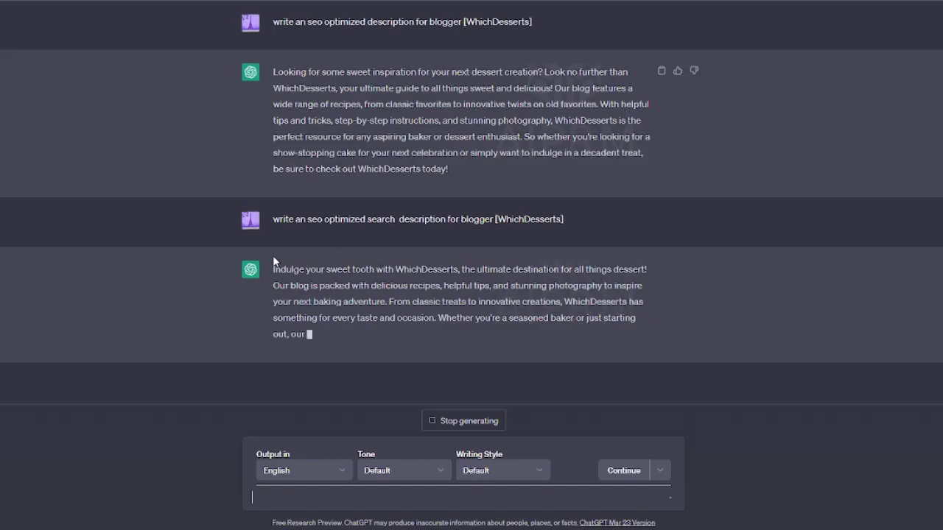
Copy ChatGPT's new search description and paste it into the blog's Search description in Blogger
{"action": "left_click_drag", "start_coordinate": [268, 264], "coordinate": [415, 363]}
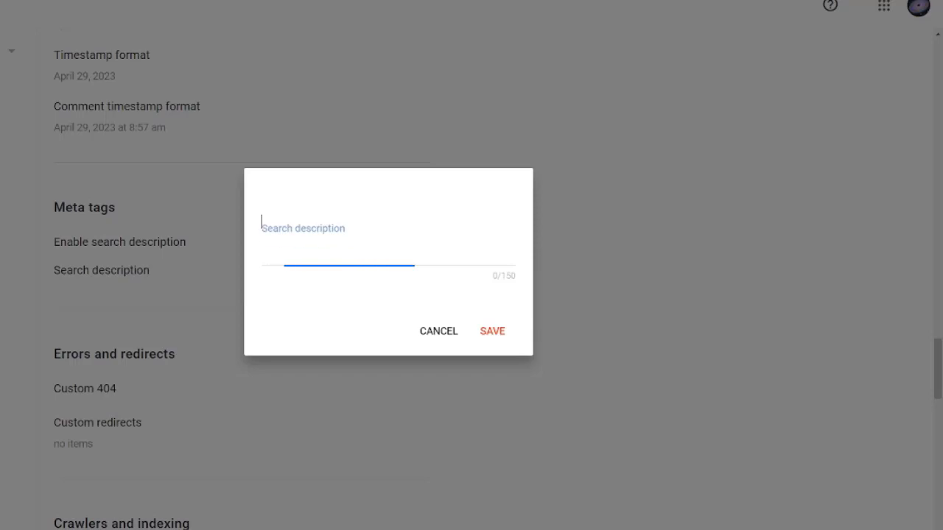
{"action": "type", "text": "Indulge your sweet tooth with WhichDesserts, the ultimate destination for all things dessert! Our blog is packed with delicious recipes, helpful tips,"}
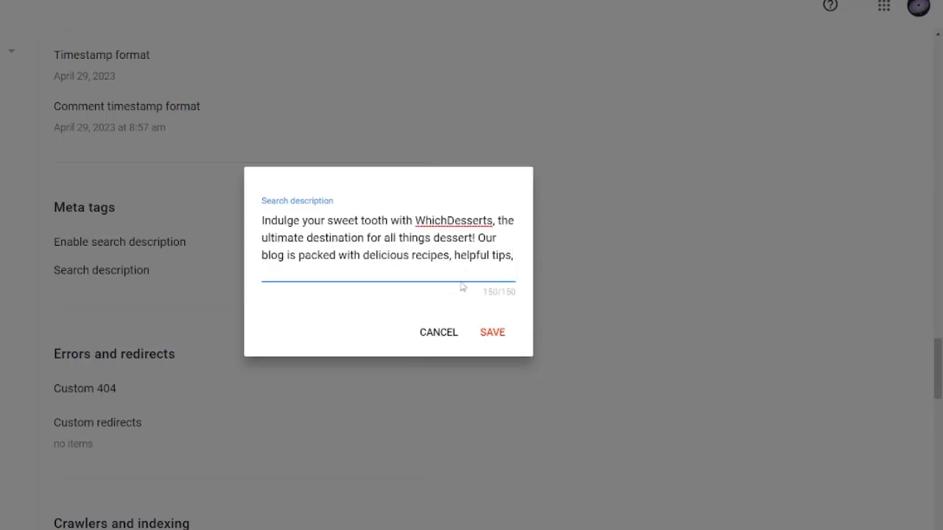
{"action": "left_click_drag", "start_coordinate": [507, 256], "coordinate": [458, 237]}
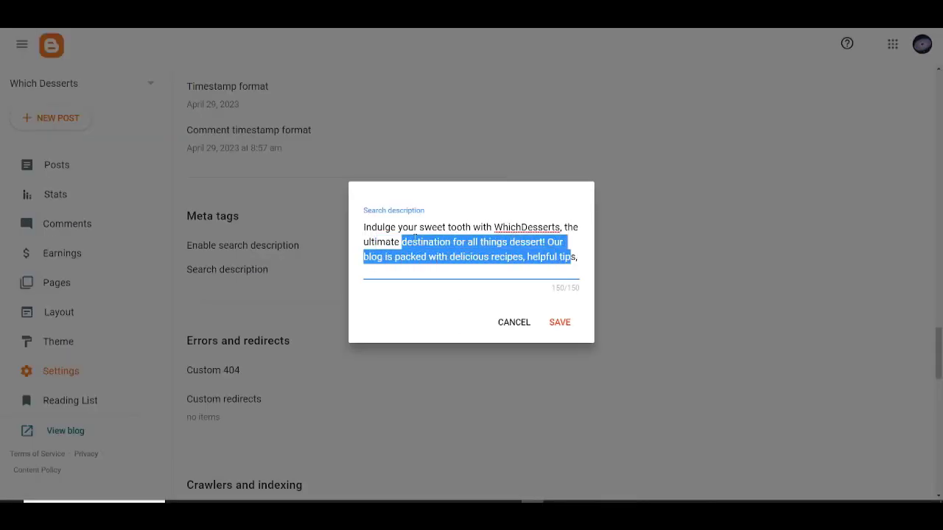
{"action": "left_click_drag", "start_coordinate": [530, 242], "coordinate": [554, 242]}
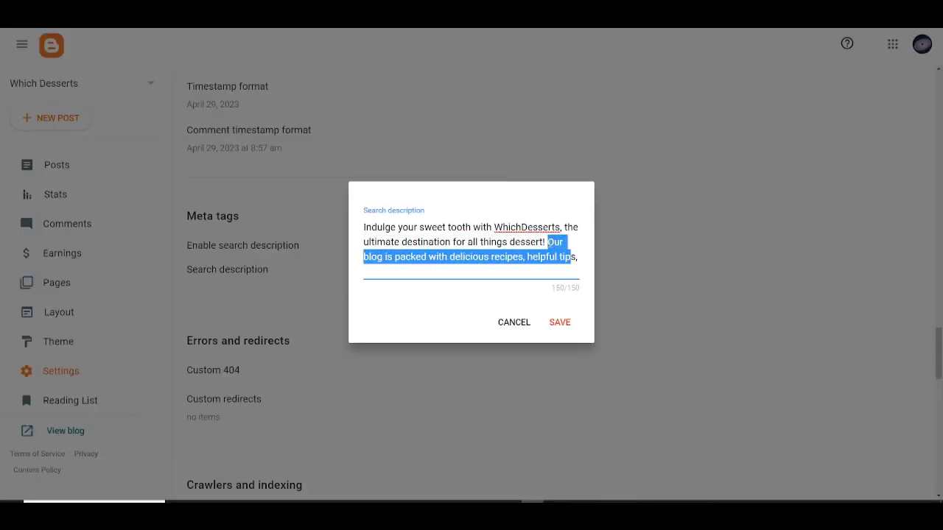
{"action": "key", "text": "BackSpace"}
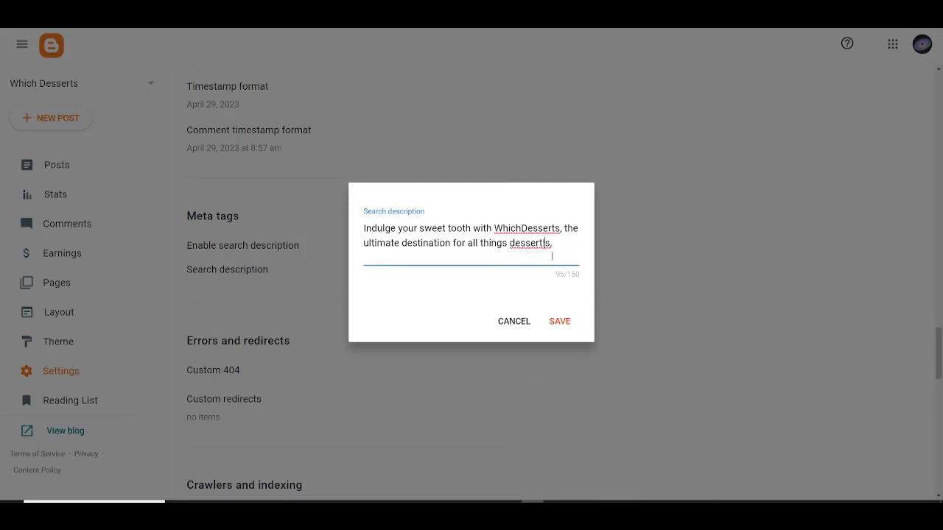
{"action": "key", "text": "ctrl+z"}
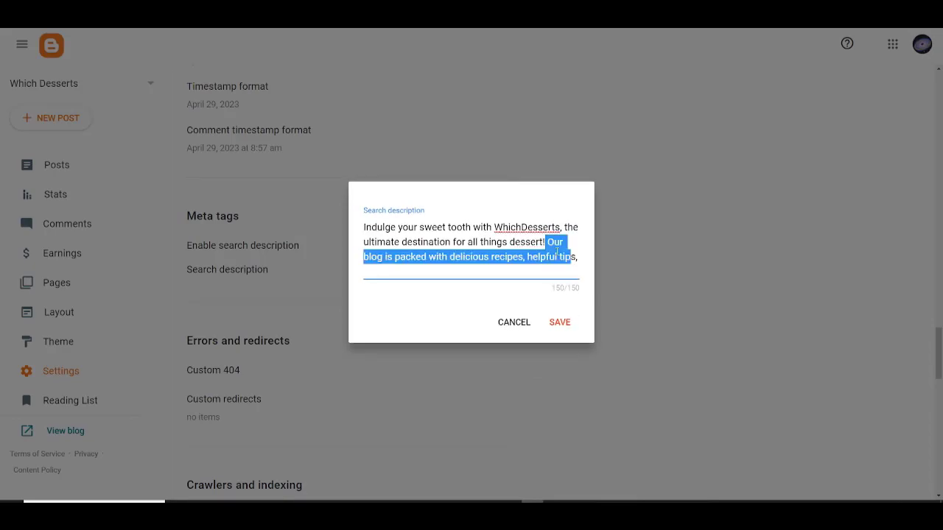
{"action": "key", "text": "BackSpace"}
{"action": "key", "text": "ctrl+z"}
Shorten the search description to "Indulge your sweet tooth with WhichDesserts, the ultimate destination for all things dessert!" and save it
{"action": "left_click", "coordinate": [581, 260]}
{"action": "left_click_drag", "start_coordinate": [579, 259], "coordinate": [540, 243]}
{"action": "key", "text": "BackSpace"}
{"action": "left_click", "coordinate": [561, 320]}
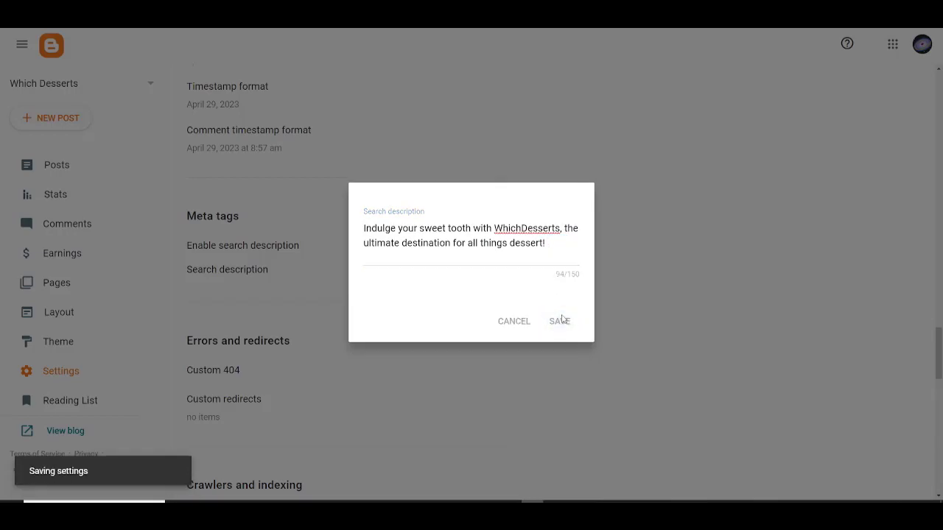
Open Google Search Console from the blog's crawlers and indexing settings
{"action": "scroll", "coordinate": [310, 346], "scroll_direction": "down", "scroll_amount": 5}
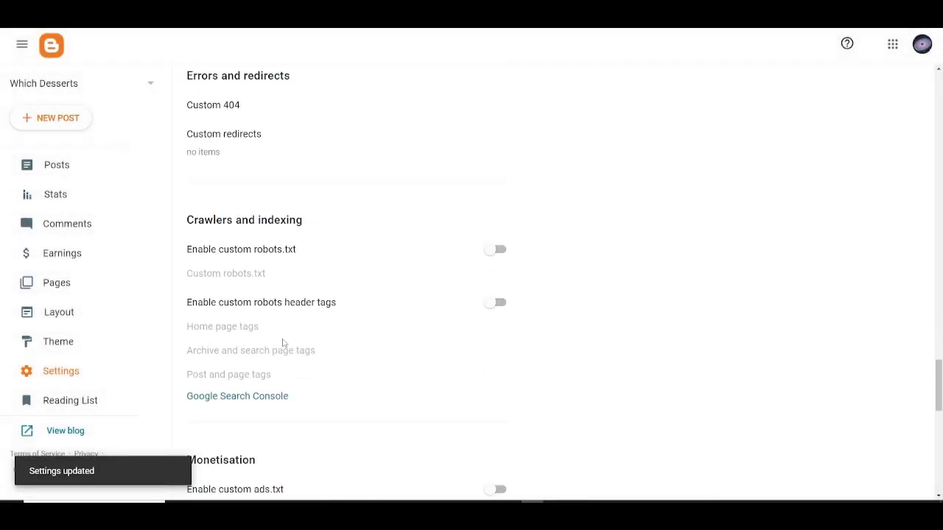
{"action": "scroll", "coordinate": [272, 363], "scroll_direction": "down", "scroll_amount": 2}
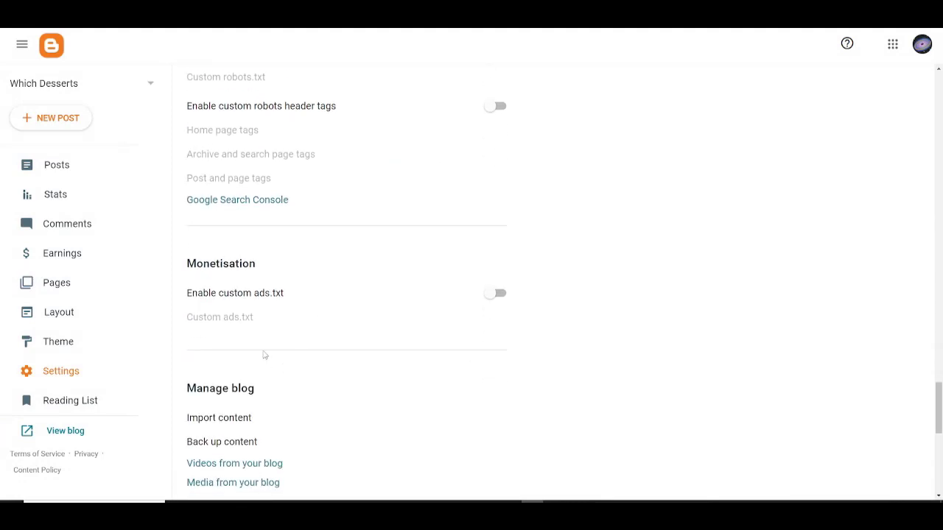
{"action": "left_click", "coordinate": [252, 203]}
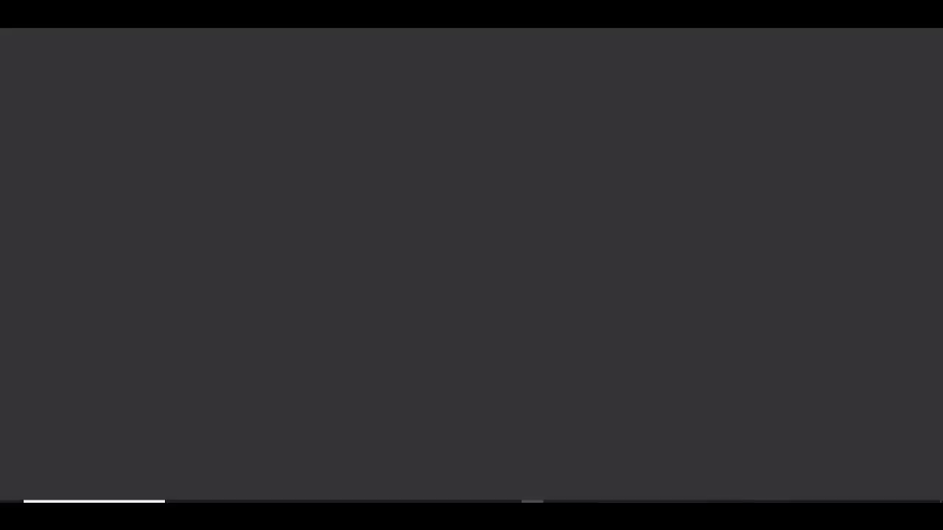
{"action": "left_click", "coordinate": [295, 4]}
{"action": "left_click", "coordinate": [388, 4]}
{"action": "right_click", "coordinate": [388, 4]}
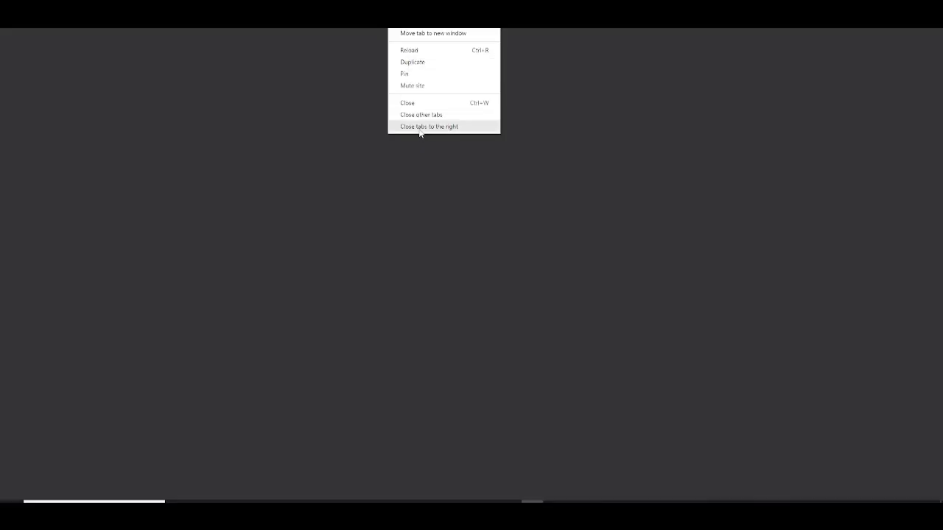
{"action": "left_click", "coordinate": [295, 4]}
{"action": "scroll", "coordinate": [284, 177], "scroll_direction": "down", "scroll_amount": 5}
{"action": "left_click", "coordinate": [388, 4]}
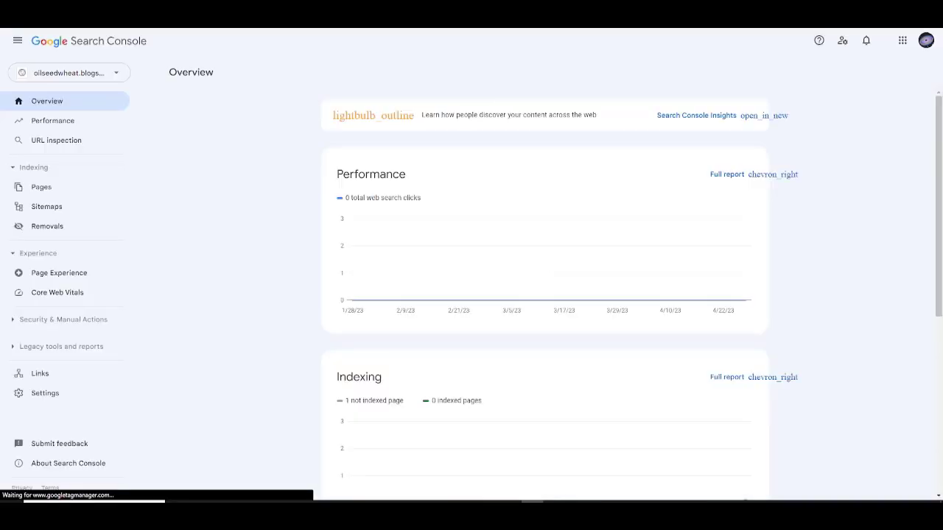
{"action": "left_click", "coordinate": [110, 73]}
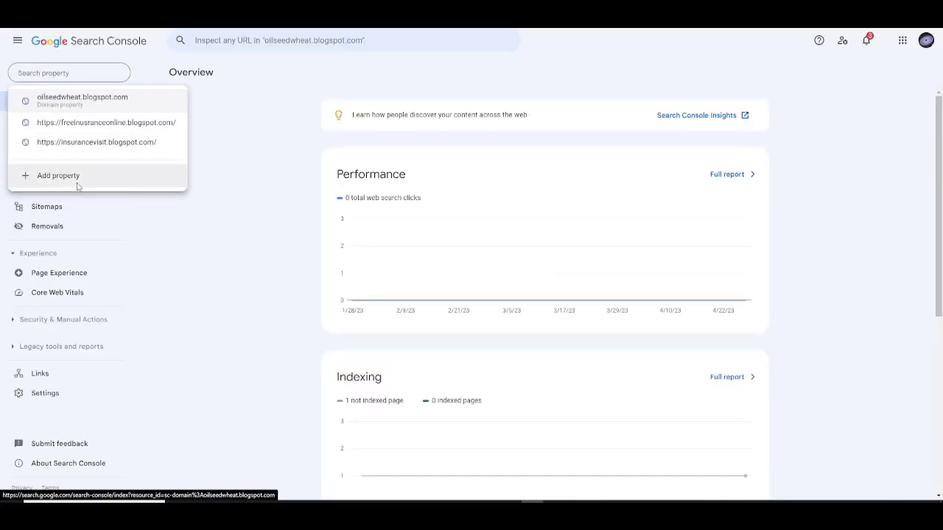
{"action": "left_click", "coordinate": [77, 180]}
{"action": "left_click", "coordinate": [545, 301]}
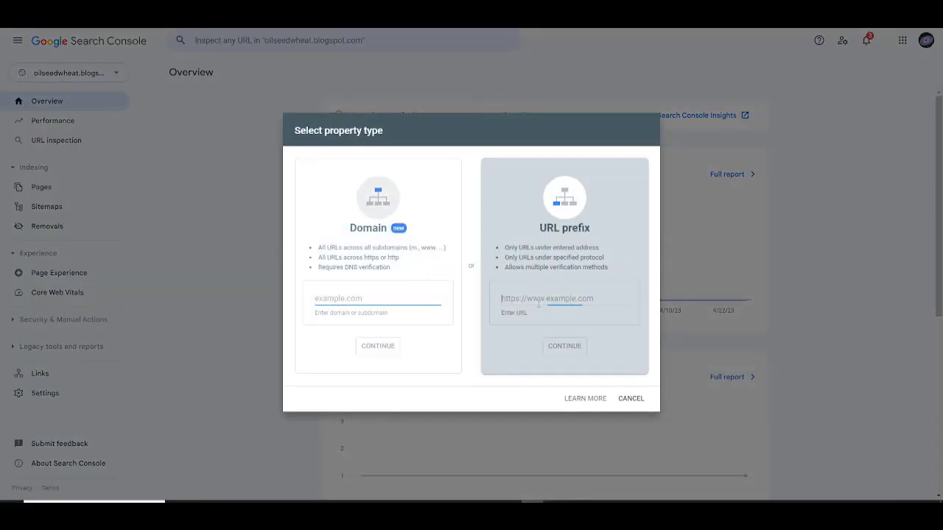
{"action": "left_click", "coordinate": [295, 4]}
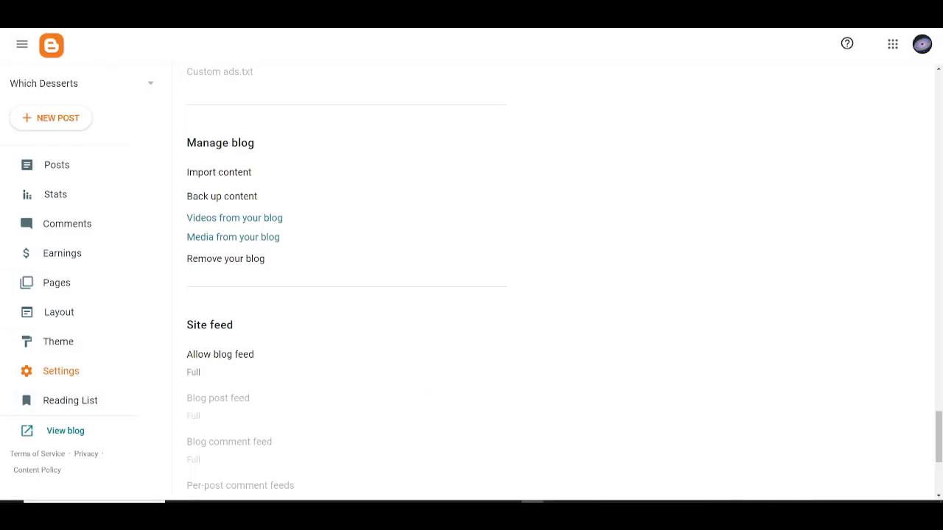
{"action": "left_click", "coordinate": [54, 431]}
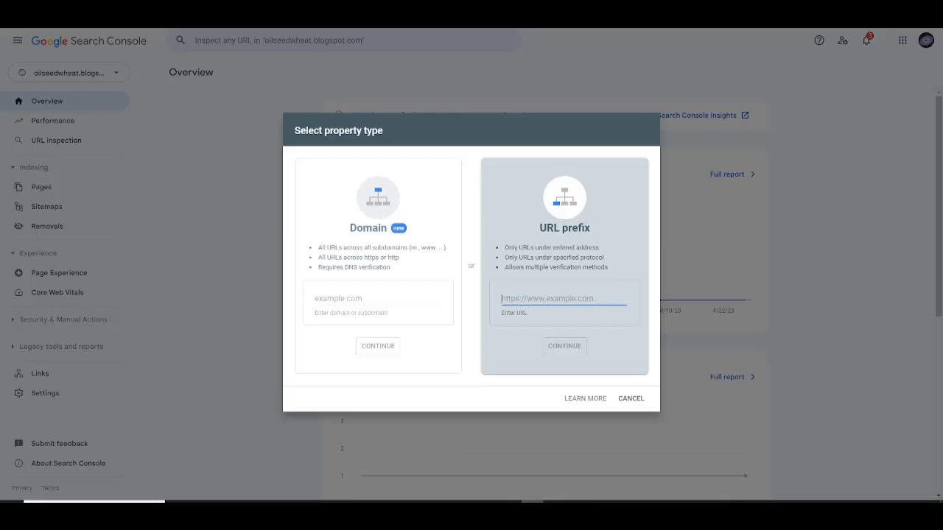
{"action": "type", "text": "https://whichdesserts.blogspot.com/"}
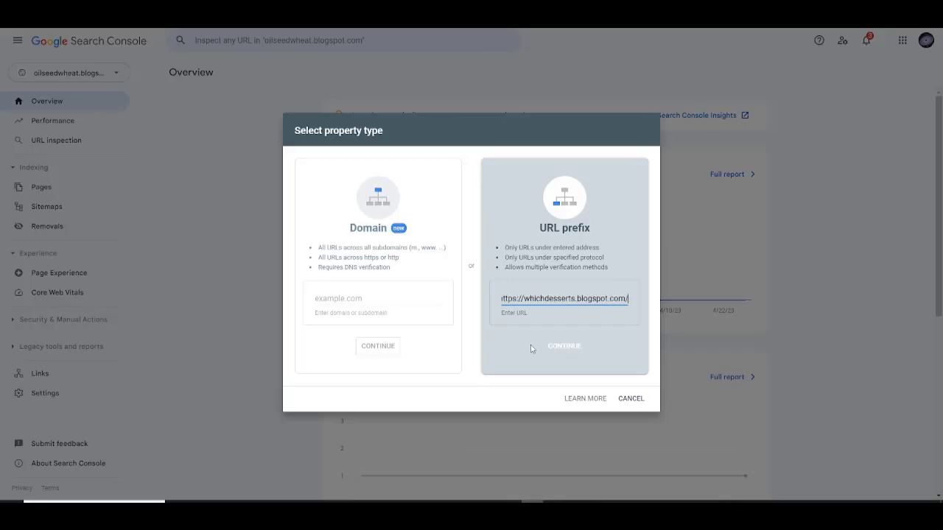
{"action": "left_click", "coordinate": [566, 346]}
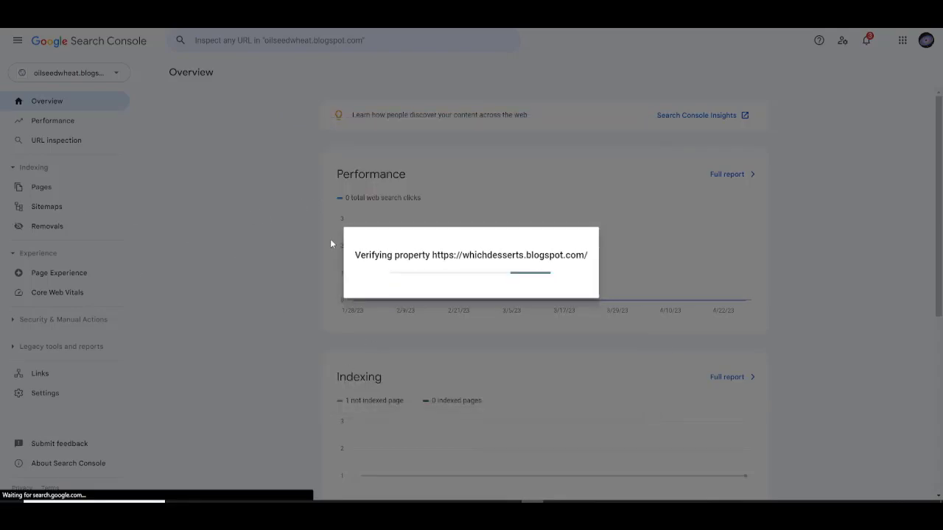
{"action": "left_click", "coordinate": [585, 320]}
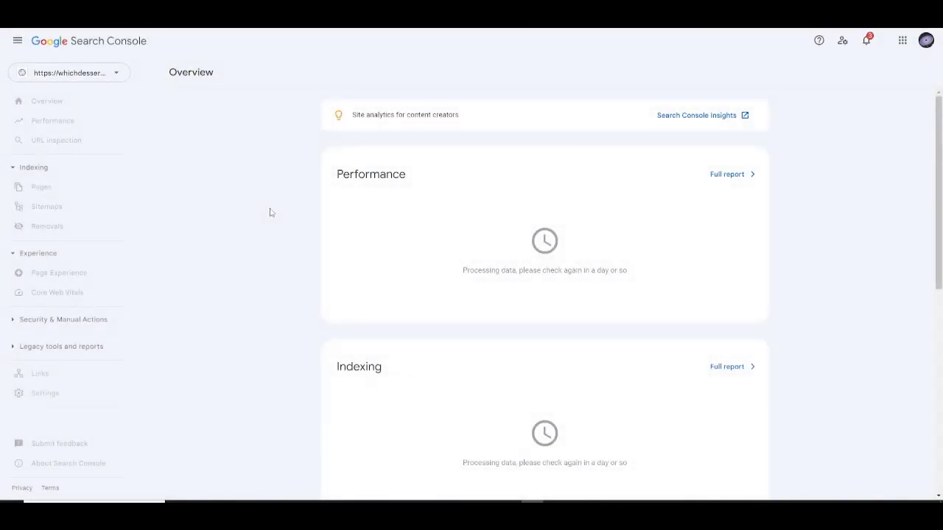
Look over the new property's overview and open its Sitemaps page
{"action": "scroll", "coordinate": [420, 198], "scroll_direction": "down", "scroll_amount": 5}
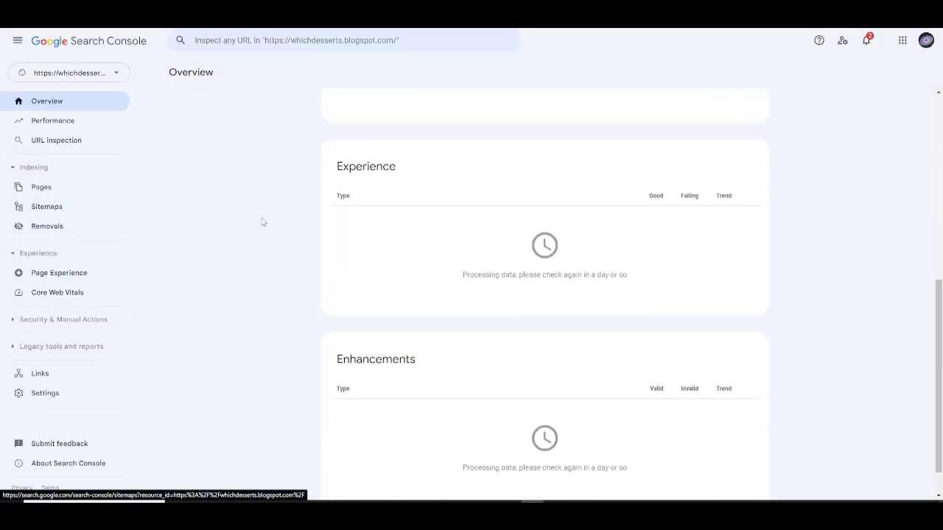
{"action": "scroll", "coordinate": [260, 219], "scroll_direction": "up", "scroll_amount": 5}
{"action": "left_click", "coordinate": [58, 208]}
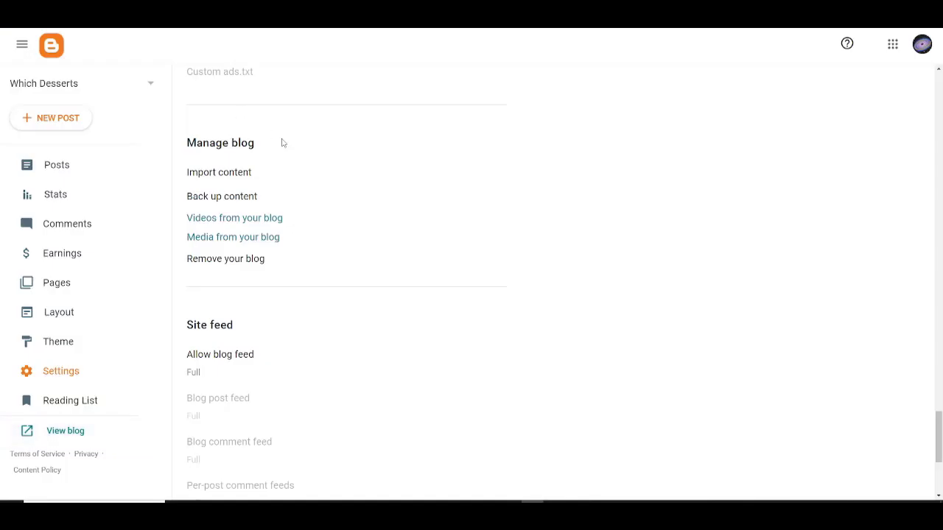
{"action": "scroll", "coordinate": [291, 218], "scroll_direction": "up", "scroll_amount": 3}
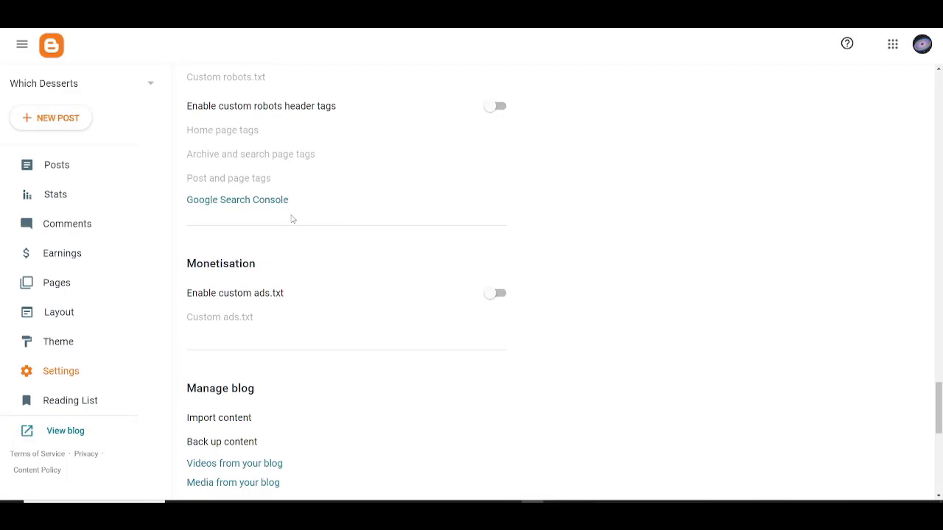
{"action": "scroll", "coordinate": [326, 257], "scroll_direction": "down", "scroll_amount": 6}
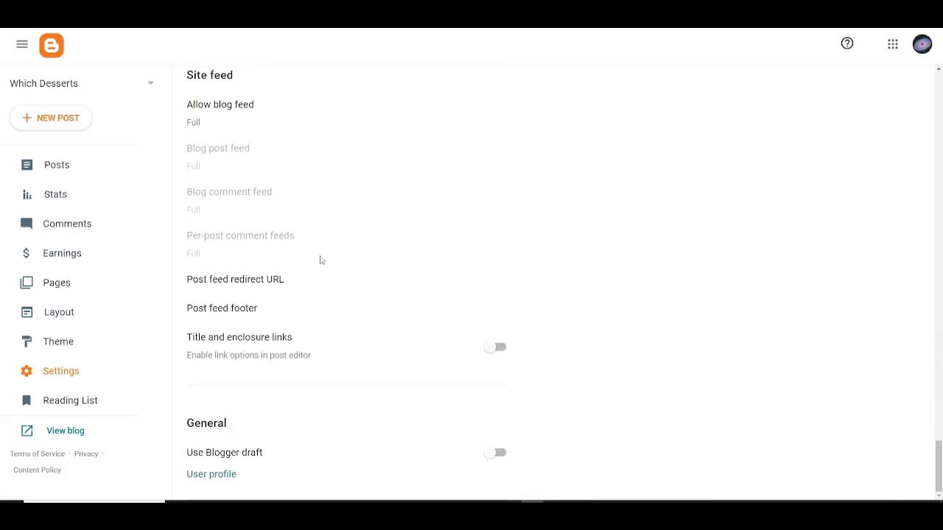
{"action": "scroll", "coordinate": [243, 324], "scroll_direction": "up", "scroll_amount": 15}
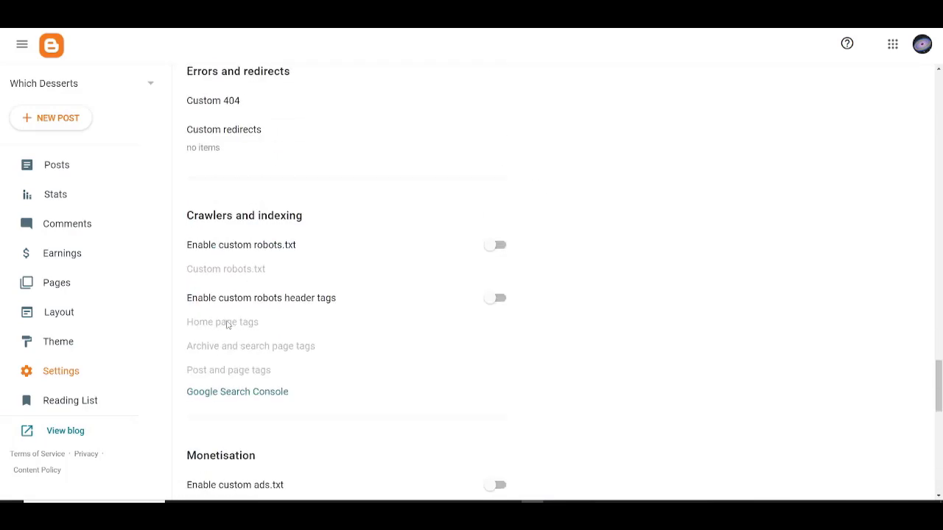
{"action": "scroll", "coordinate": [239, 327], "scroll_direction": "up", "scroll_amount": 3}
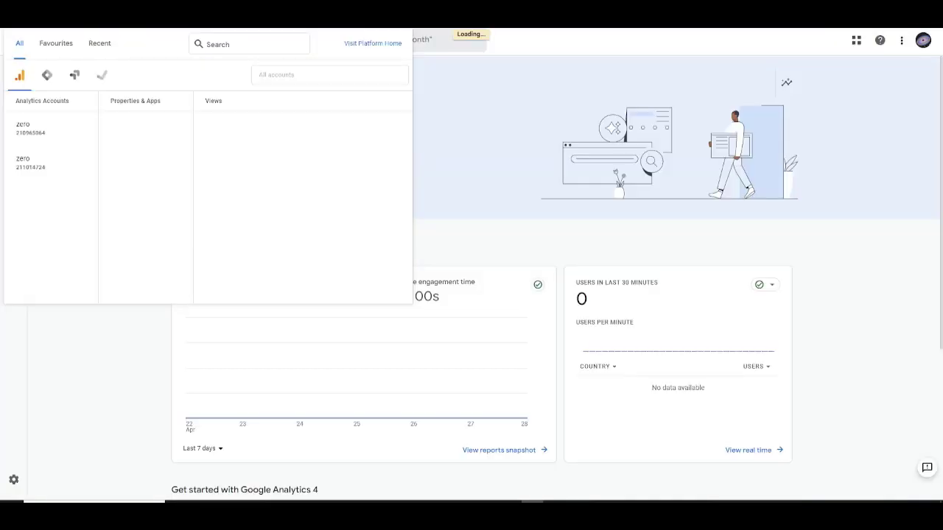
Search Google for "blogger sitemap generator" and open the Labnol XML sitemap generator
{"action": "key", "text": "ctrl+l"}
{"action": "type", "text": "g"}
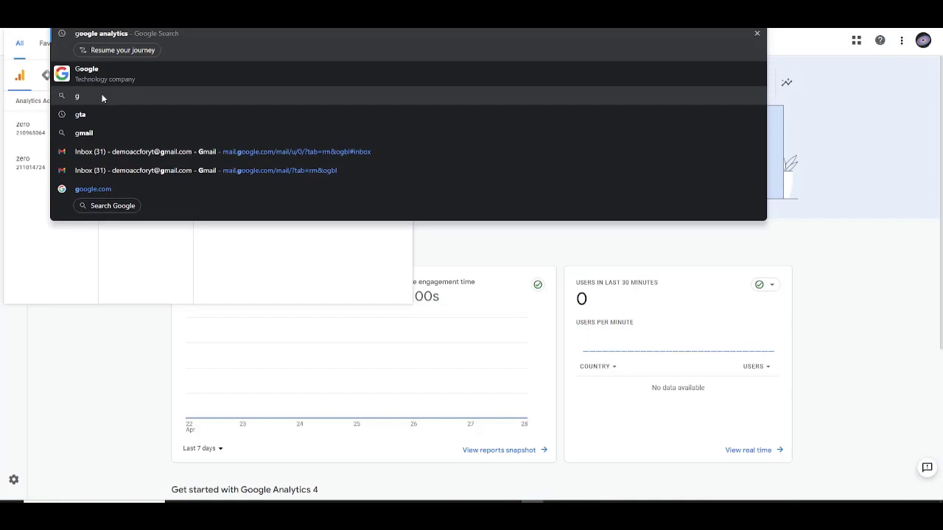
{"action": "left_click", "coordinate": [101, 96]}
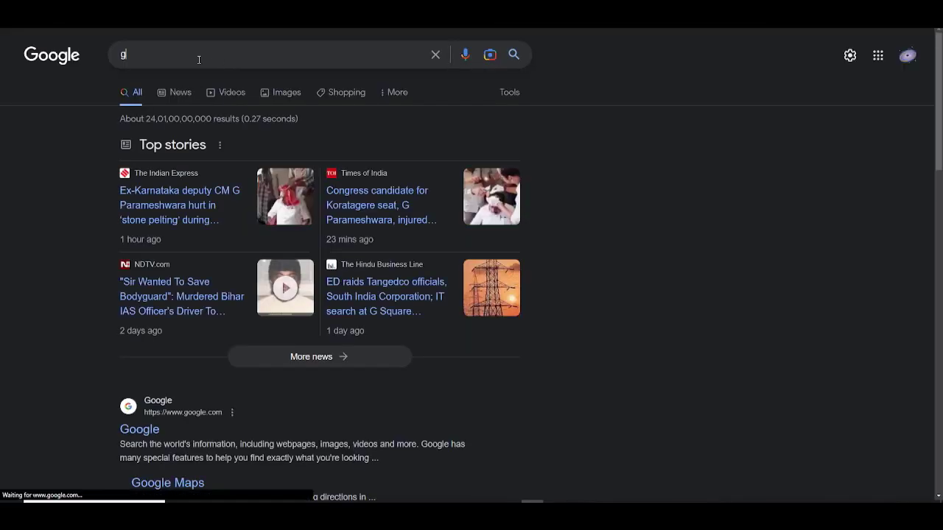
{"action": "type", "text": "site"}
{"action": "key", "text": "BackSpace"}
{"action": "key", "text": "BackSpace"}
{"action": "key", "text": "BackSpace"}
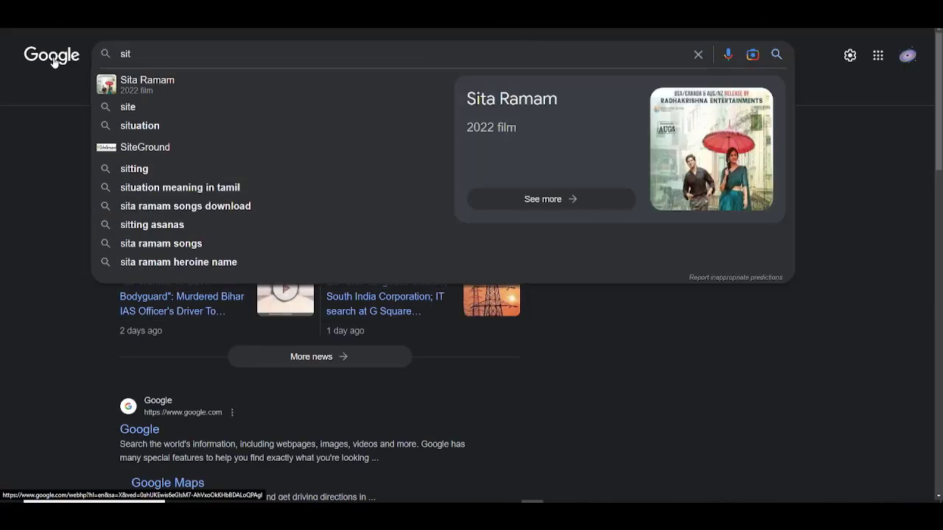
{"action": "key", "text": "BackSpace"}
{"action": "type", "text": "blogger sit"}
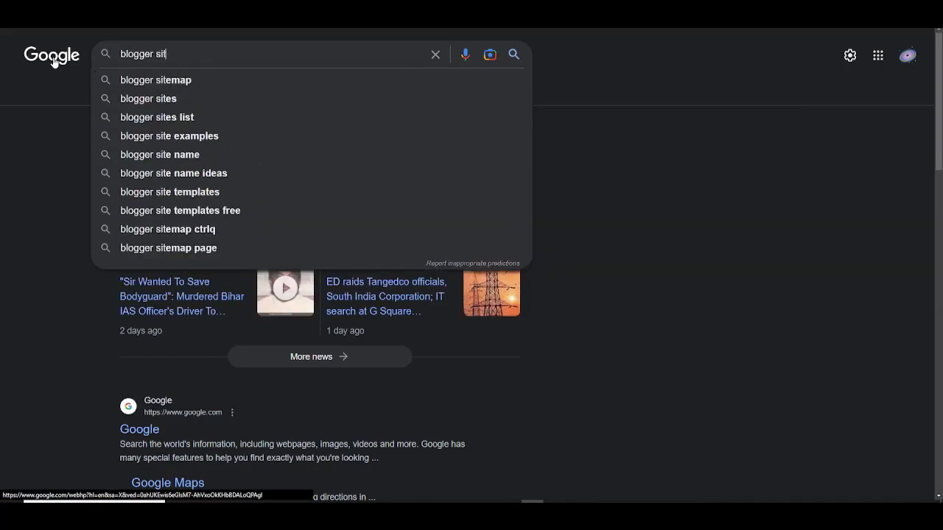
{"action": "key", "text": "Down"}
{"action": "type", "text": "g"}
{"action": "key", "text": "Down"}
{"action": "key", "text": "Return"}
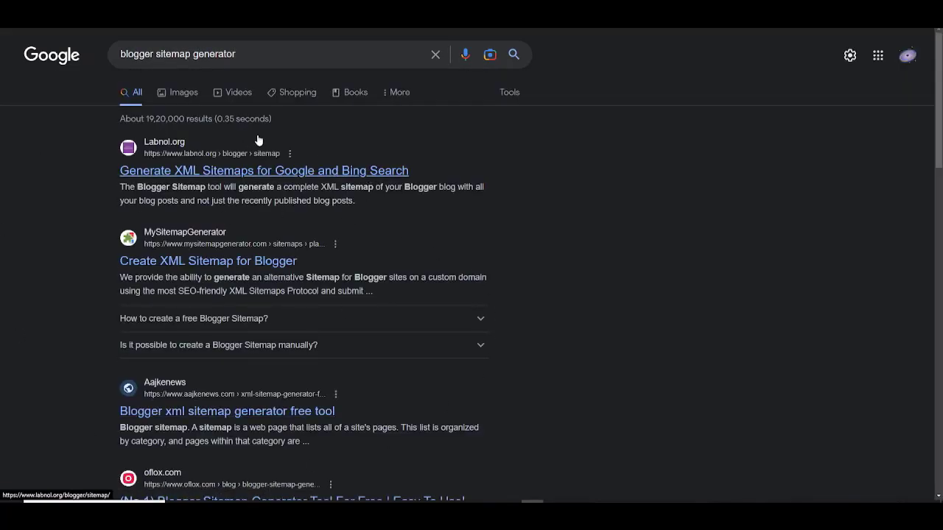
{"action": "left_click", "coordinate": [236, 152]}
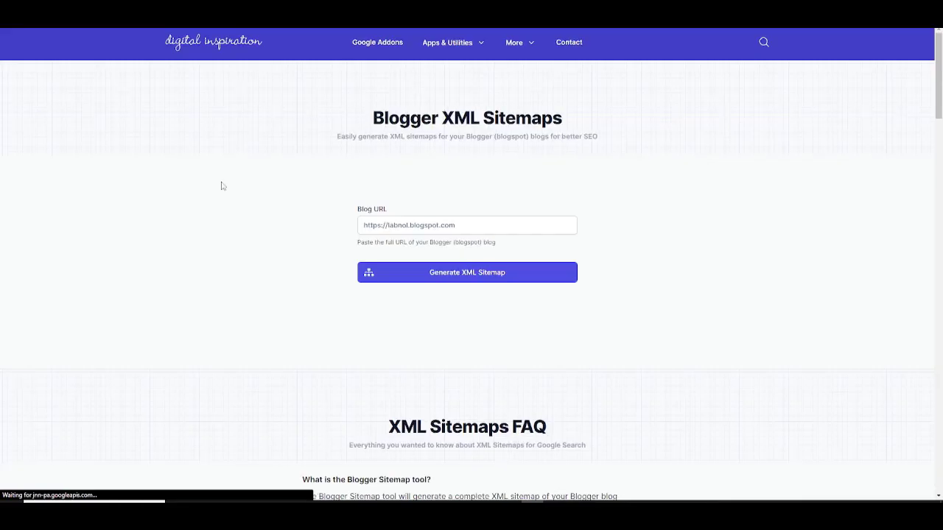
{"action": "left_click", "coordinate": [390, 226]}
{"action": "type", "text": "https://whichdesserts.blogspot.com/"}
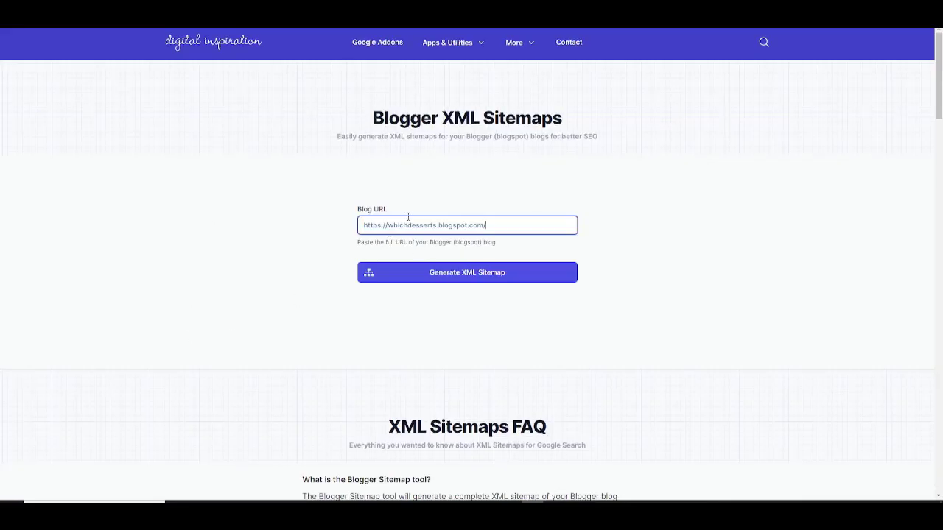
{"action": "left_click", "coordinate": [477, 277]}
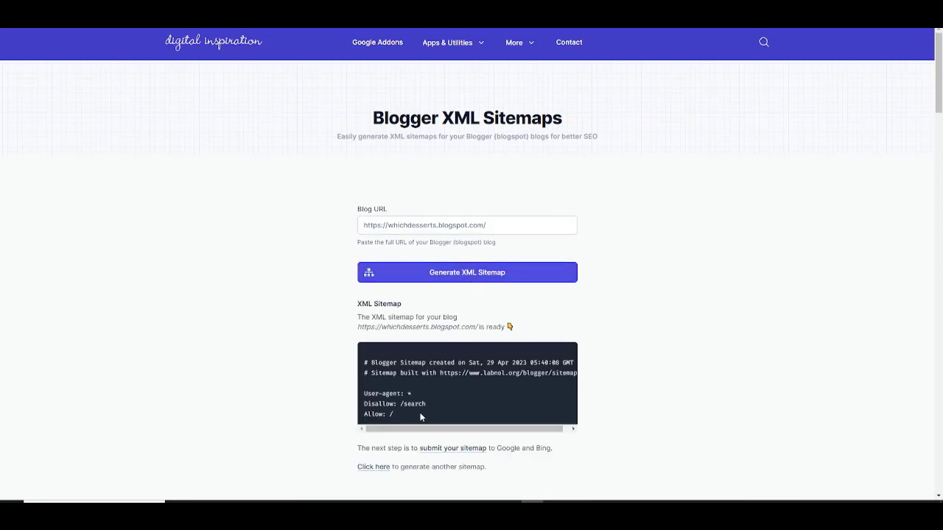
Review the full width of the generated sitemap text and copy it
{"action": "scroll", "coordinate": [420, 418], "scroll_direction": "down", "scroll_amount": 1}
{"action": "left_click_drag", "start_coordinate": [417, 333], "coordinate": [485, 335]}
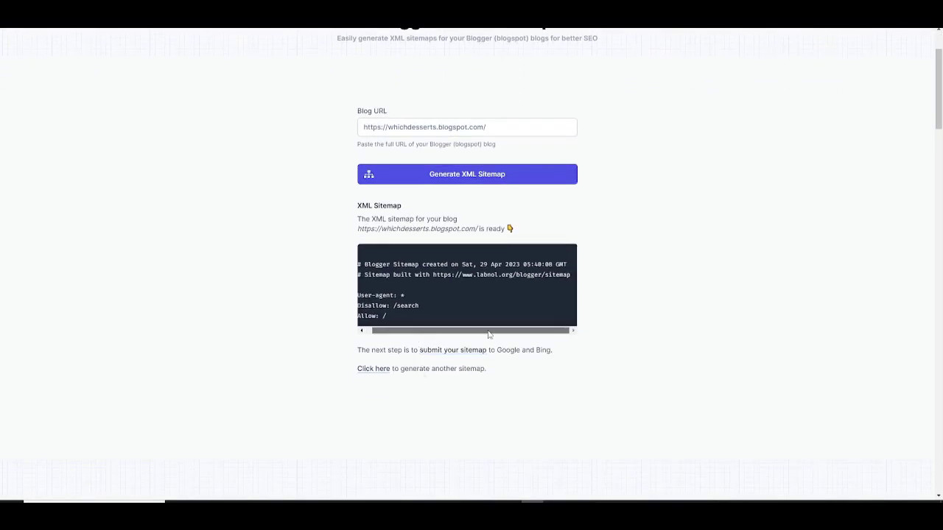
{"action": "left_click_drag", "start_coordinate": [422, 332], "coordinate": [348, 332]}
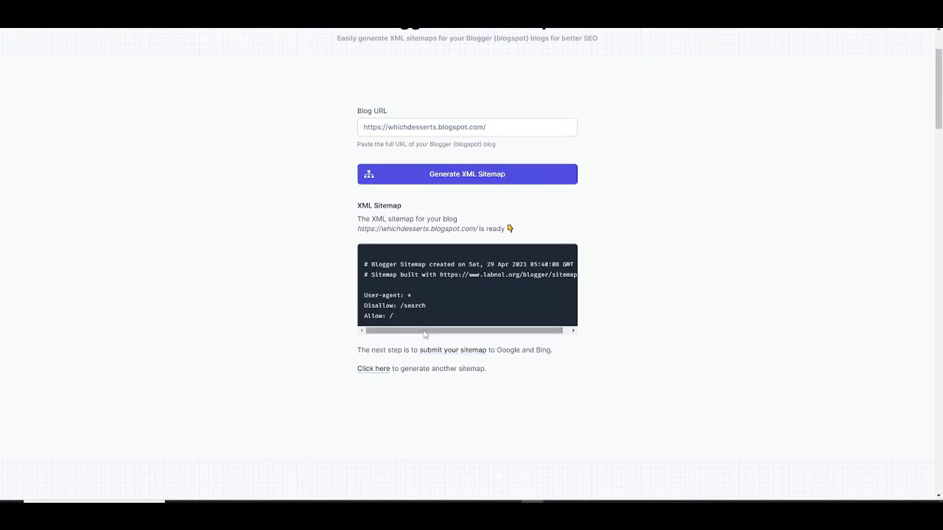
{"action": "left_click_drag", "start_coordinate": [425, 332], "coordinate": [506, 333]}
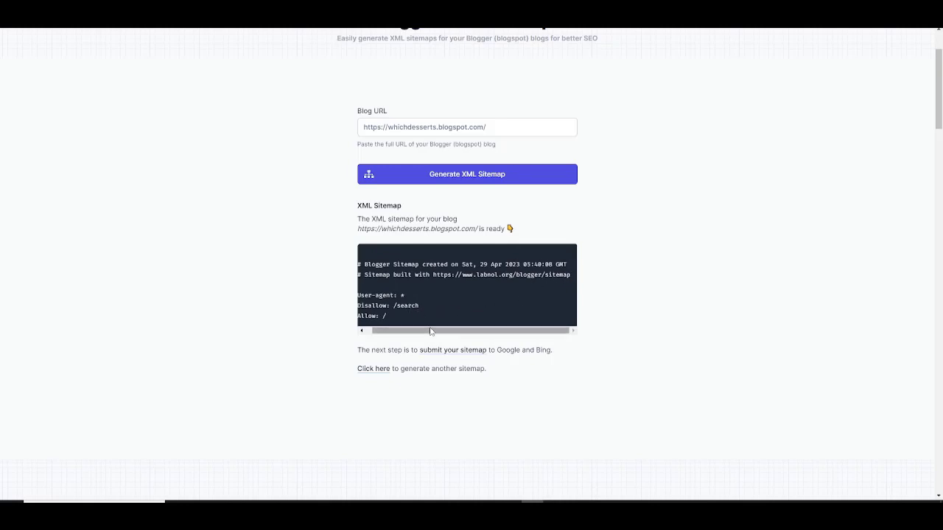
{"action": "left_click_drag", "start_coordinate": [430, 330], "coordinate": [366, 262]}
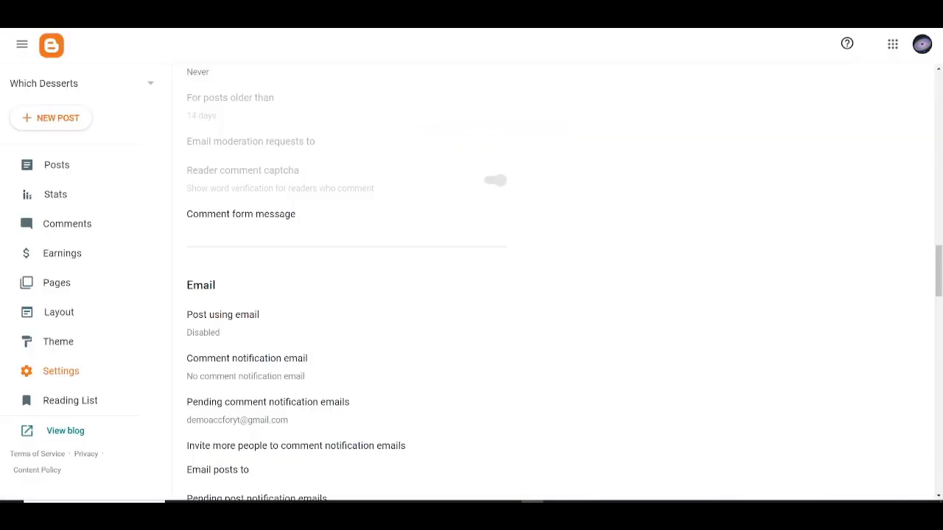
Look through the Which Desserts settings in Blogger for the custom robots.txt option under Crawlers and indexing
{"action": "scroll", "coordinate": [332, 497], "scroll_direction": "down", "scroll_amount": 6}
{"action": "scroll", "coordinate": [259, 332], "scroll_direction": "up", "scroll_amount": 2}
{"action": "scroll", "coordinate": [259, 332], "scroll_direction": "down", "scroll_amount": 8}
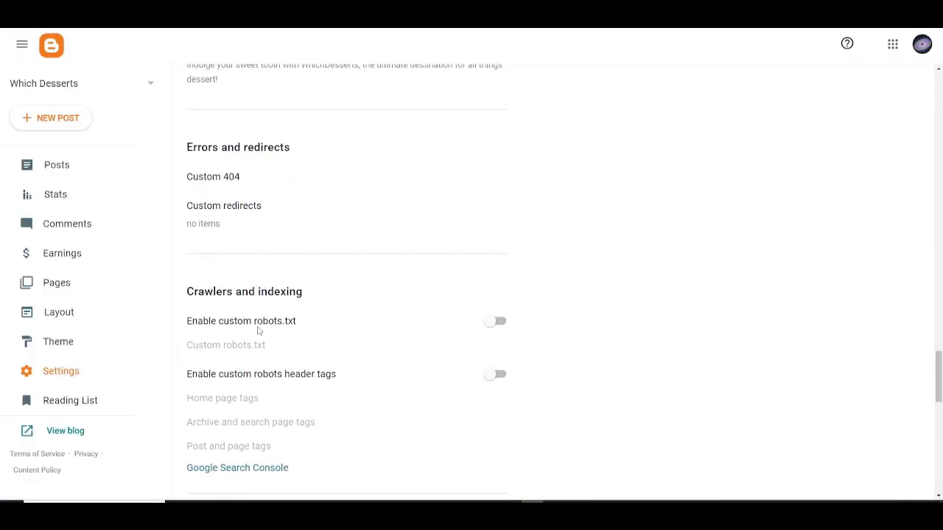
{"action": "scroll", "coordinate": [339, 231], "scroll_direction": "down", "scroll_amount": 9}
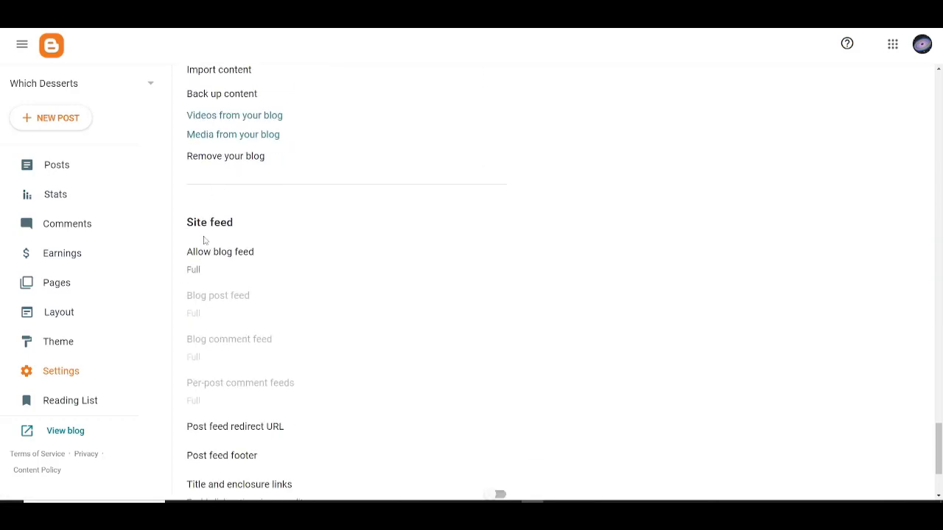
{"action": "scroll", "coordinate": [205, 240], "scroll_direction": "up", "scroll_amount": 12}
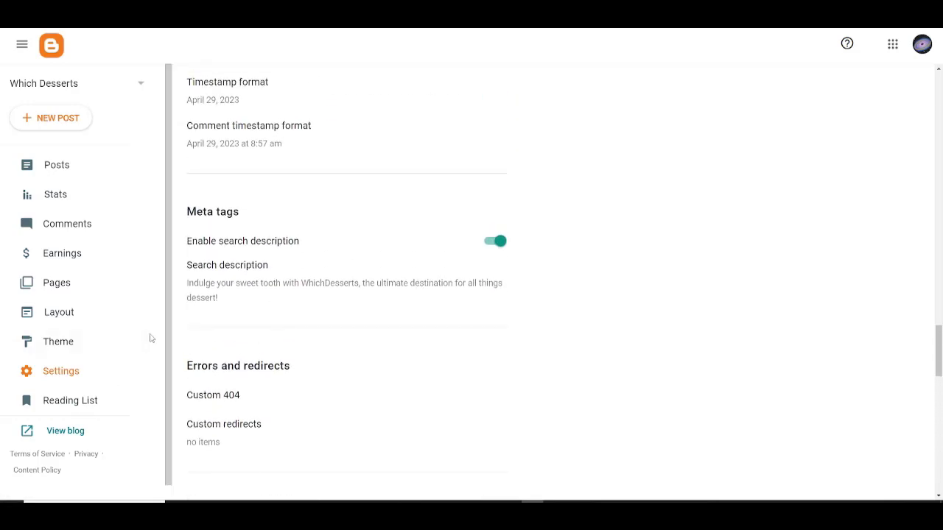
{"action": "scroll", "coordinate": [329, 298], "scroll_direction": "up", "scroll_amount": 11}
{"action": "scroll", "coordinate": [330, 300], "scroll_direction": "up", "scroll_amount": 12}
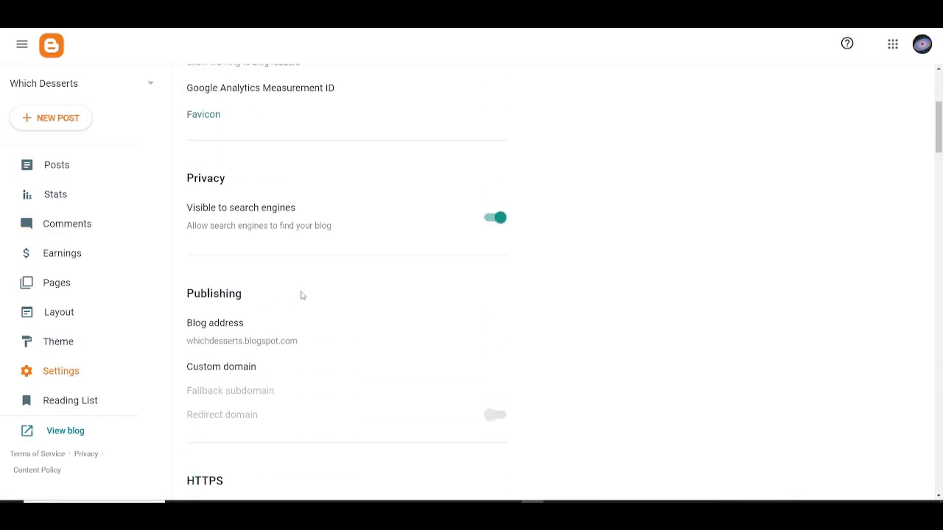
{"action": "scroll", "coordinate": [300, 295], "scroll_direction": "up", "scroll_amount": 3}
{"action": "scroll", "coordinate": [300, 298], "scroll_direction": "down", "scroll_amount": 11}
{"action": "scroll", "coordinate": [300, 298], "scroll_direction": "down", "scroll_amount": 14}
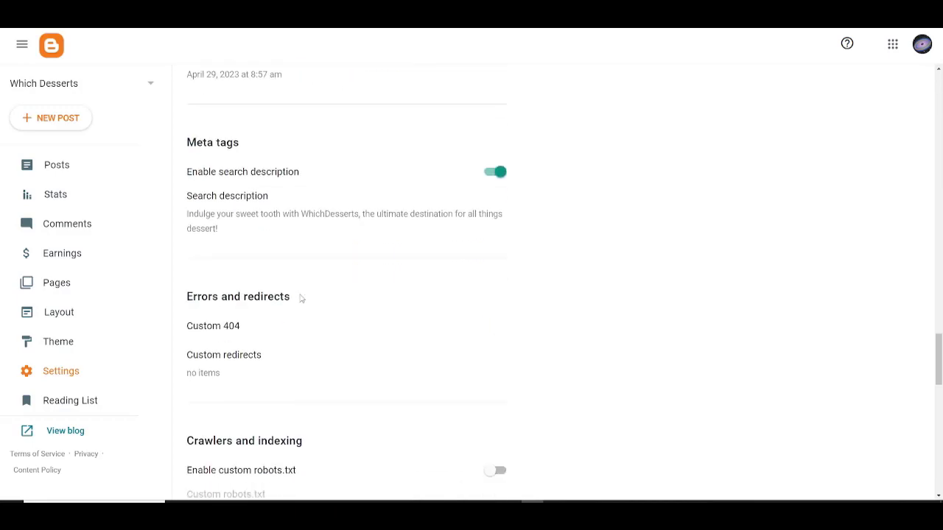
{"action": "scroll", "coordinate": [300, 298], "scroll_direction": "down", "scroll_amount": 3}
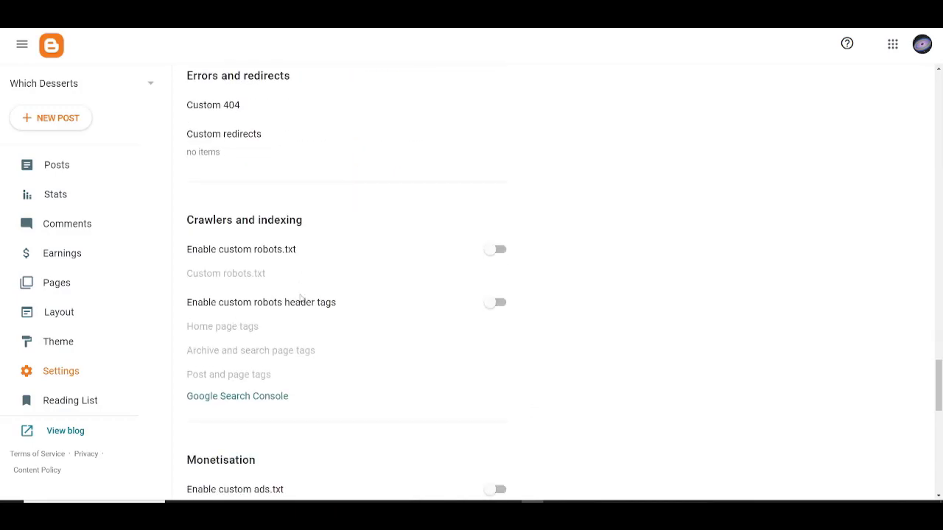
Enable custom robots.txt for the blog, paste the generated sitemap text as its content and save it
{"action": "left_click", "coordinate": [496, 250]}
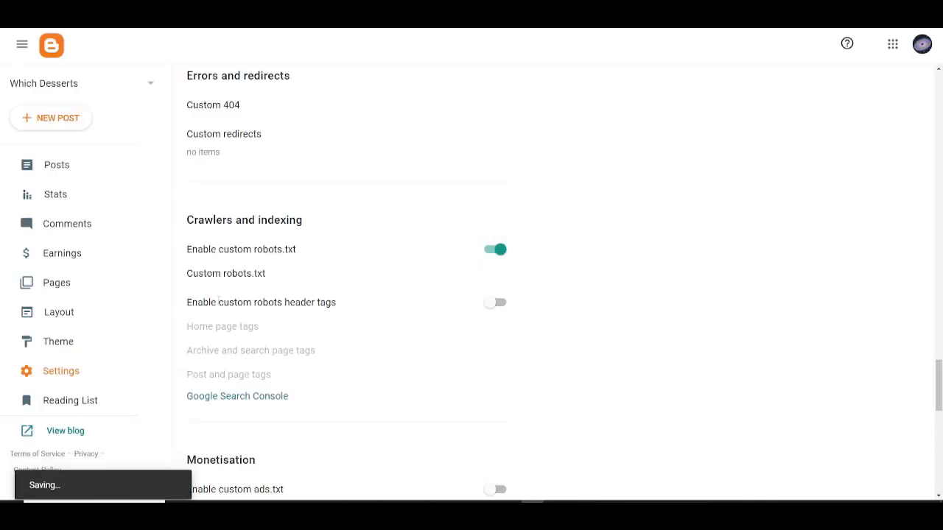
{"action": "left_click", "coordinate": [227, 274]}
{"action": "left_click", "coordinate": [369, 274]}
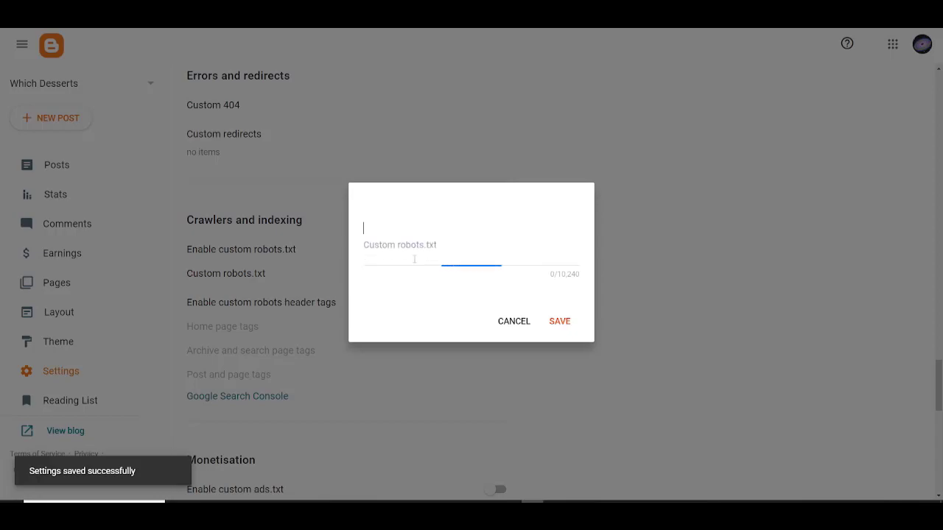
{"action": "key", "text": "ctrl+v"}
{"action": "scroll", "coordinate": [480, 253], "scroll_direction": "up", "scroll_amount": 1}
{"action": "scroll", "coordinate": [480, 252], "scroll_direction": "up", "scroll_amount": 2}
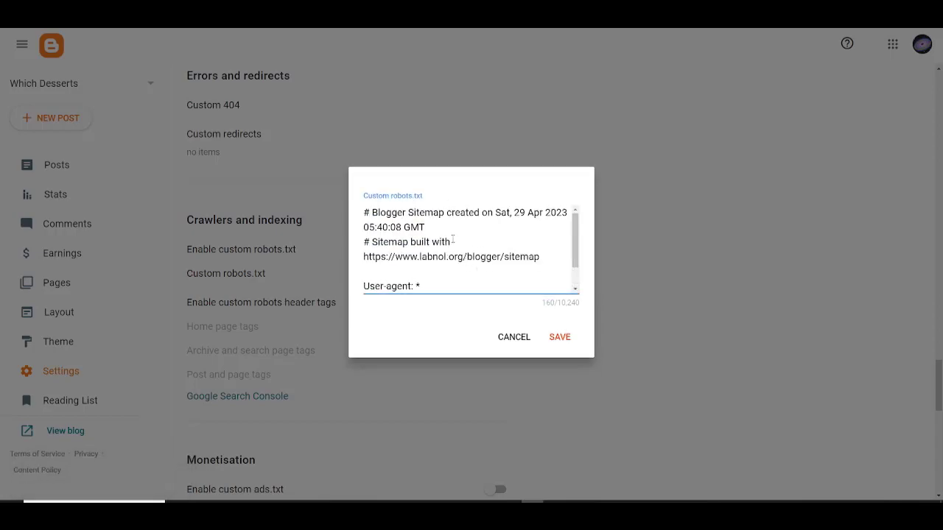
{"action": "left_click", "coordinate": [550, 336]}
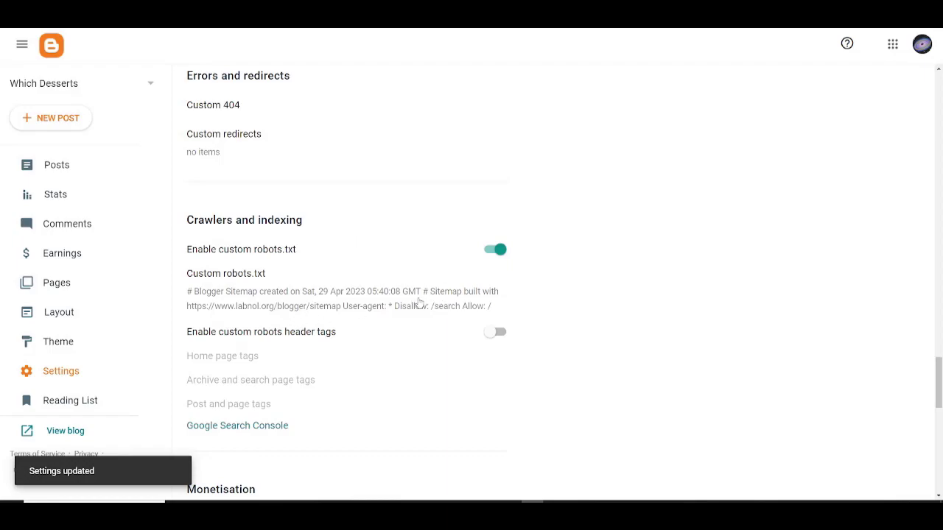
Remove the generator comment lines above "User-agent: *" from the custom robots.txt content and save it
{"action": "left_click", "coordinate": [419, 303]}
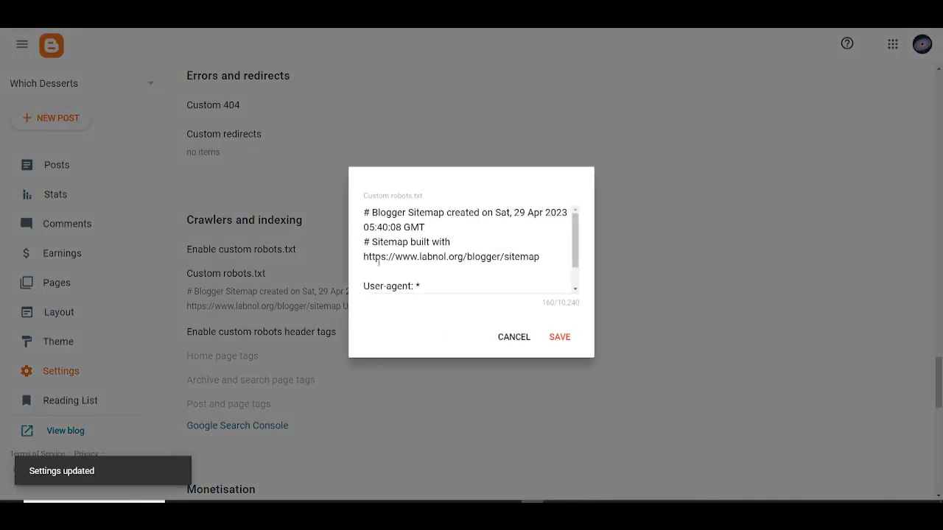
{"action": "left_click_drag", "start_coordinate": [554, 258], "coordinate": [362, 243]}
{"action": "key", "text": "BackSpace"}
{"action": "key", "text": "BackSpace"}
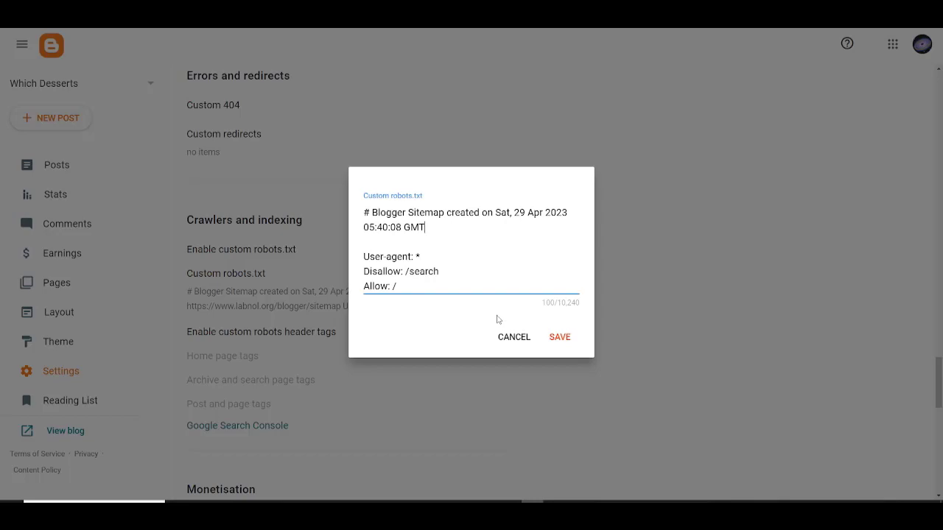
{"action": "triple_click", "coordinate": [408, 228]}
{"action": "key", "text": "BackSpace"}
{"action": "left_click", "coordinate": [363, 241]}
{"action": "key", "text": "BackSpace"}
{"action": "left_click", "coordinate": [559, 322]}
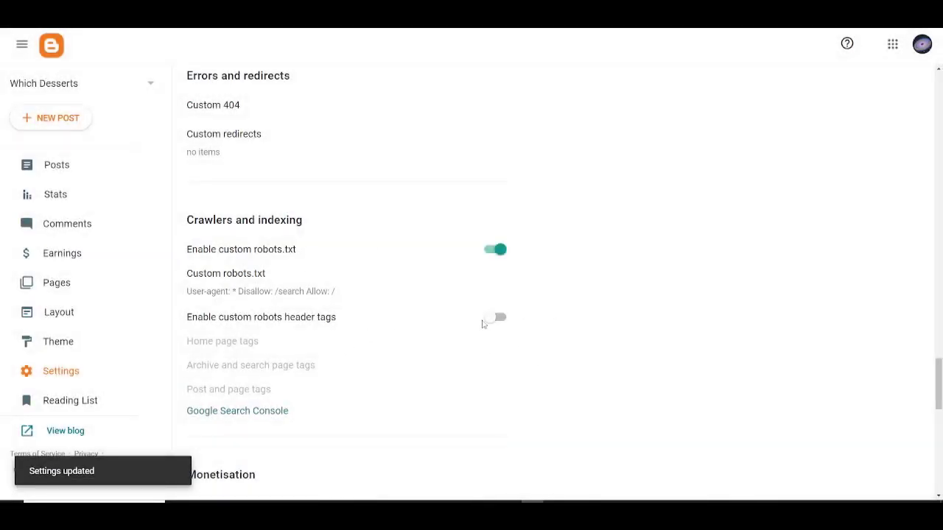
{"action": "scroll", "coordinate": [202, 288], "scroll_direction": "down", "scroll_amount": 3}
{"action": "scroll", "coordinate": [172, 273], "scroll_direction": "up", "scroll_amount": 4}
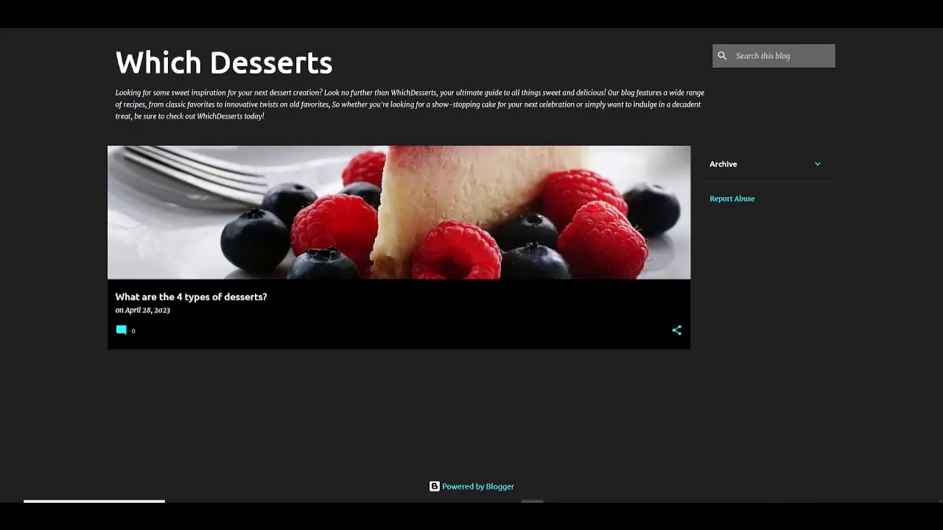
{"action": "type", "text": "sitema"}
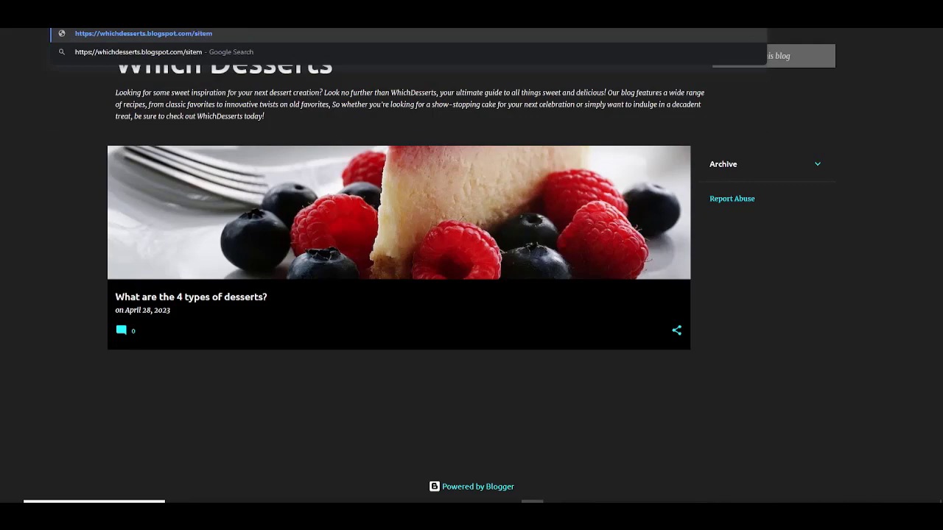
{"action": "type", "text": "p.xml"}
{"action": "key", "text": "Return"}
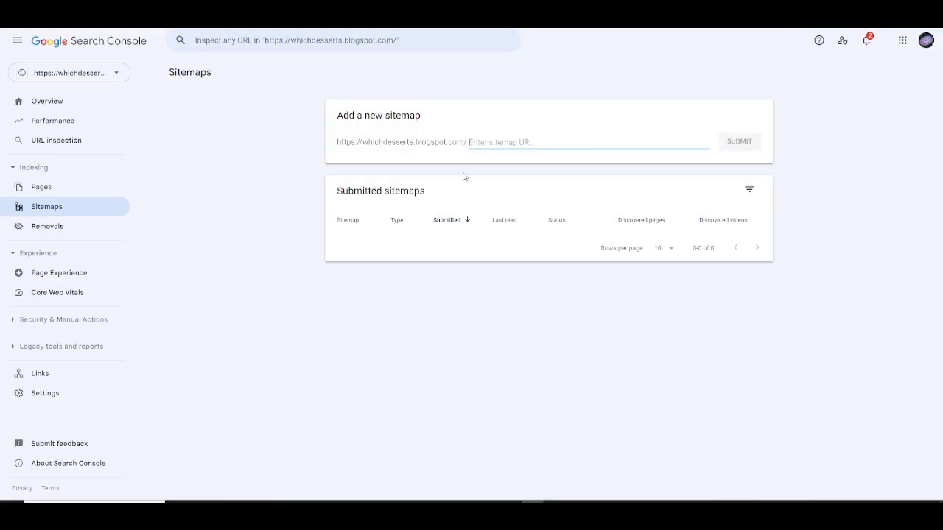
Submit sitemap.xml as a new sitemap for the blog in Google Search Console and dismiss the submission notice
{"action": "type", "text": "sitemap.xml"}
{"action": "left_click", "coordinate": [738, 141]}
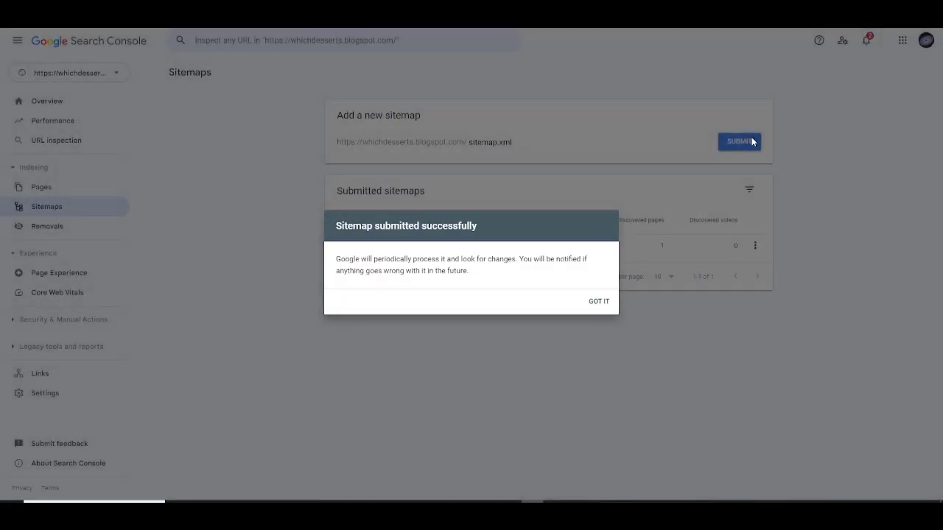
{"action": "left_click", "coordinate": [598, 301]}
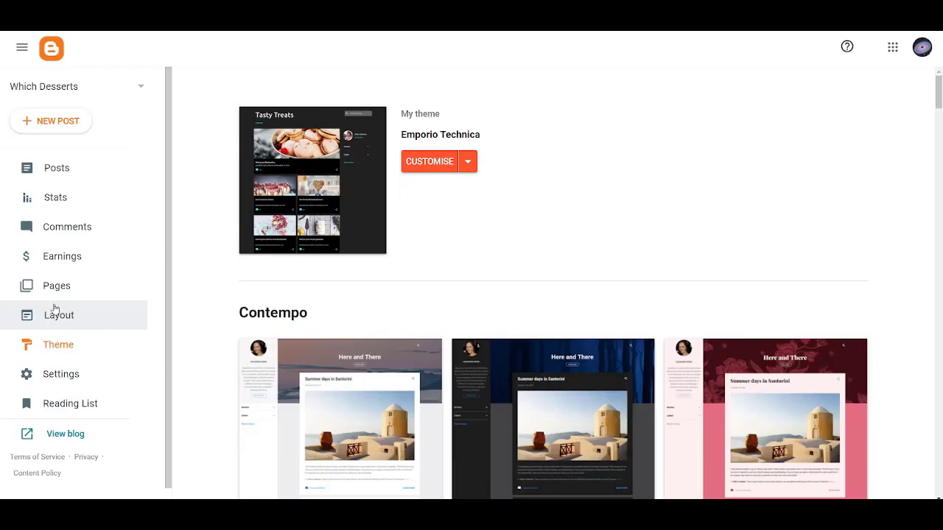
Look through the Layout gadgets and the Stats and Posts sections of the Which Desserts blog in Blogger
{"action": "left_click", "coordinate": [55, 311]}
{"action": "scroll", "coordinate": [358, 360], "scroll_direction": "down", "scroll_amount": 6}
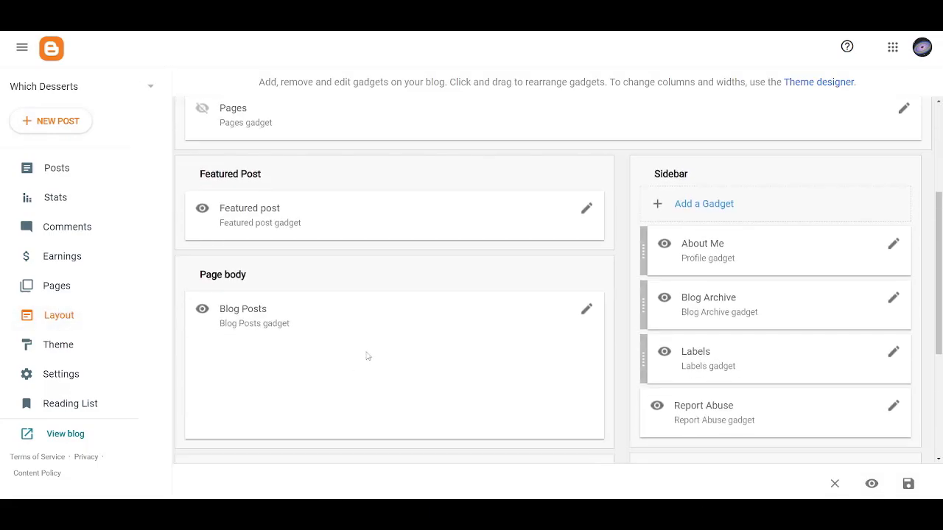
{"action": "scroll", "coordinate": [448, 340], "scroll_direction": "up", "scroll_amount": 6}
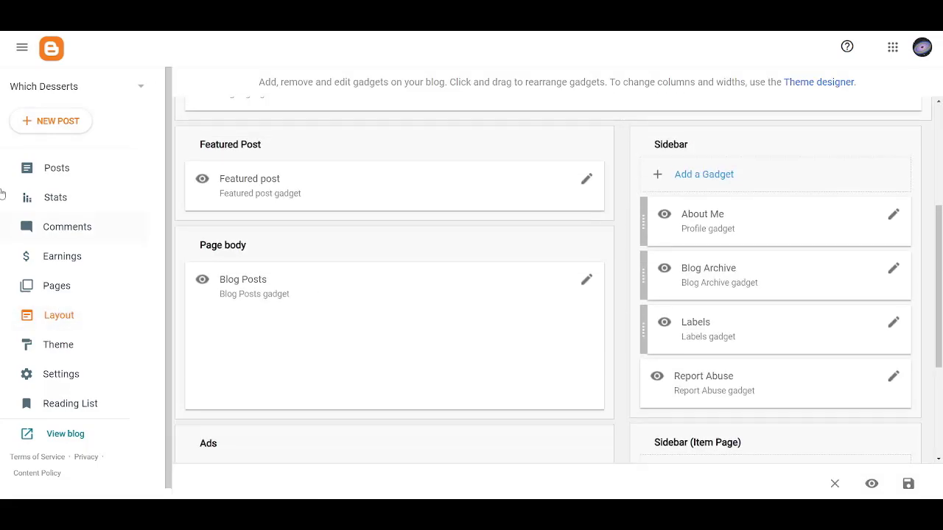
{"action": "left_click", "coordinate": [46, 189]}
{"action": "left_click", "coordinate": [42, 178]}
{"action": "scroll", "coordinate": [37, 331], "scroll_direction": "down", "scroll_amount": 1}
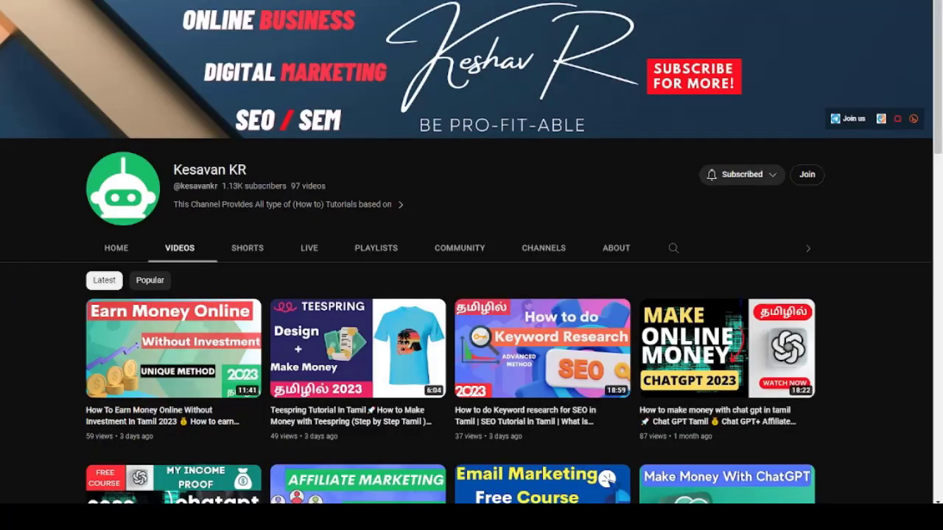
{"action": "scroll", "coordinate": [323, 431], "scroll_direction": "down", "scroll_amount": 10}
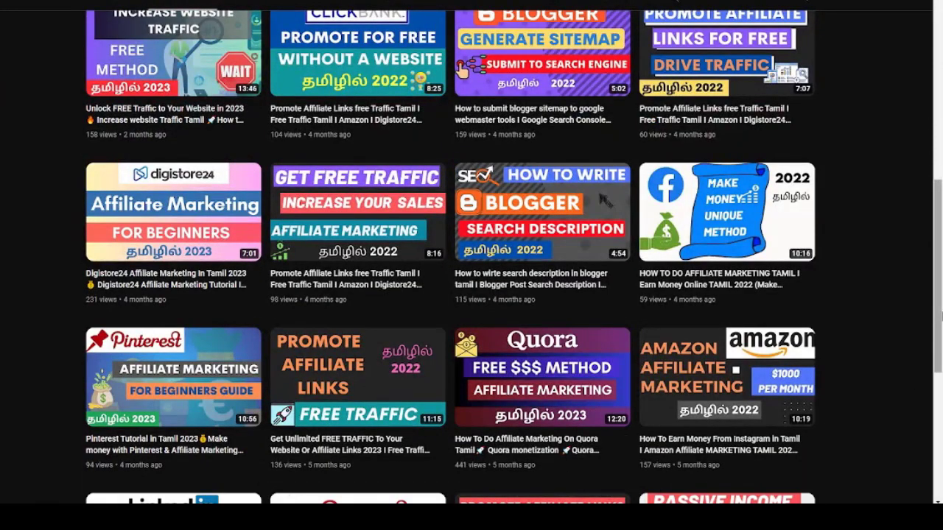
{"action": "scroll", "coordinate": [921, 343], "scroll_direction": "down", "scroll_amount": 4}
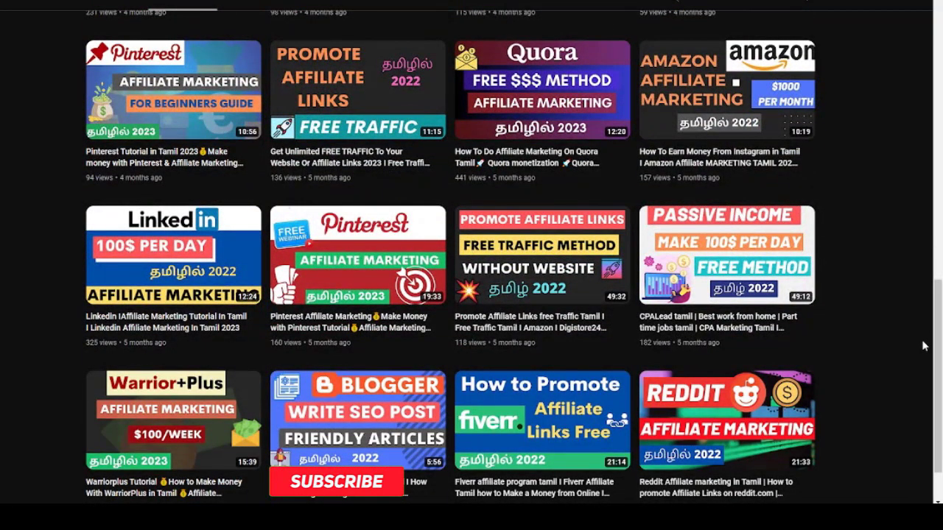
{"action": "scroll", "coordinate": [901, 348], "scroll_direction": "down", "scroll_amount": 1}
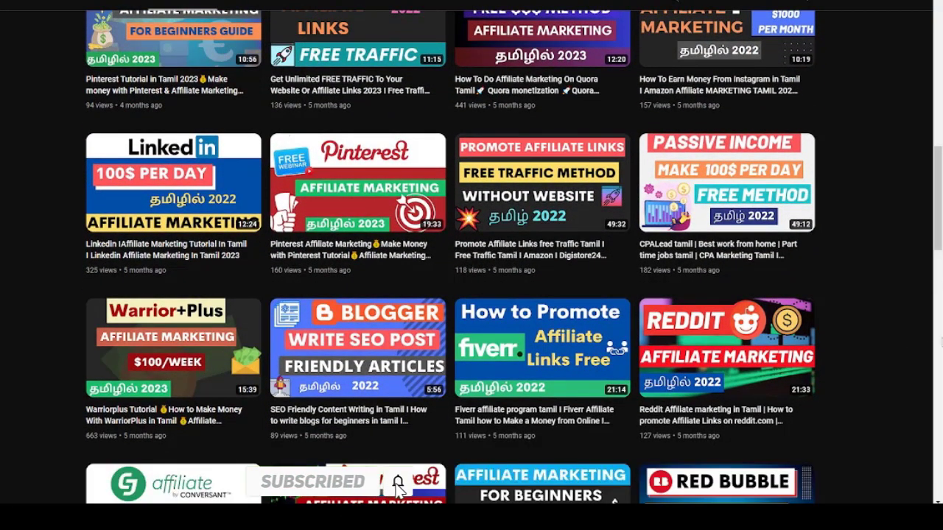